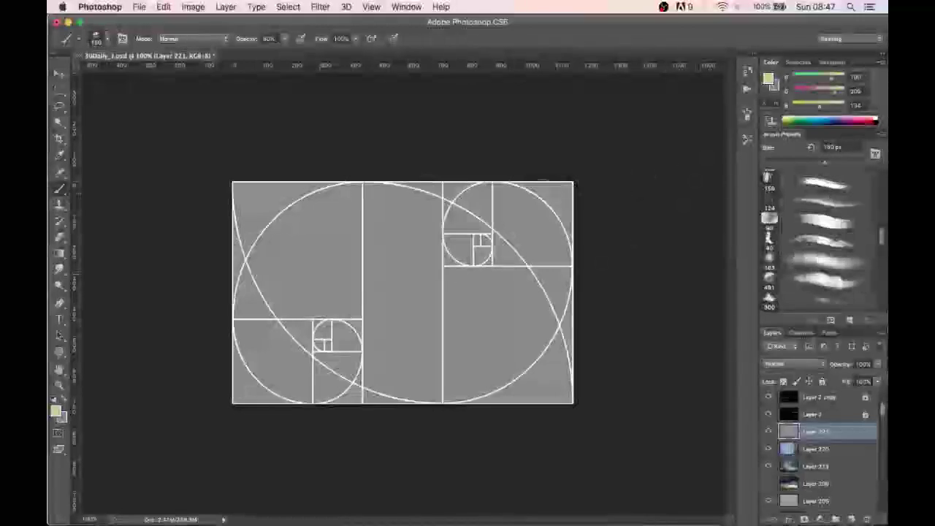
- Add a new layer and paint a muted pink band (RGB 177, 136, 138) across the canvas's middle at 20% brush opacity
{"action": "left_click_drag", "start_coordinate": [820, 78], "coordinate": [828, 79]}
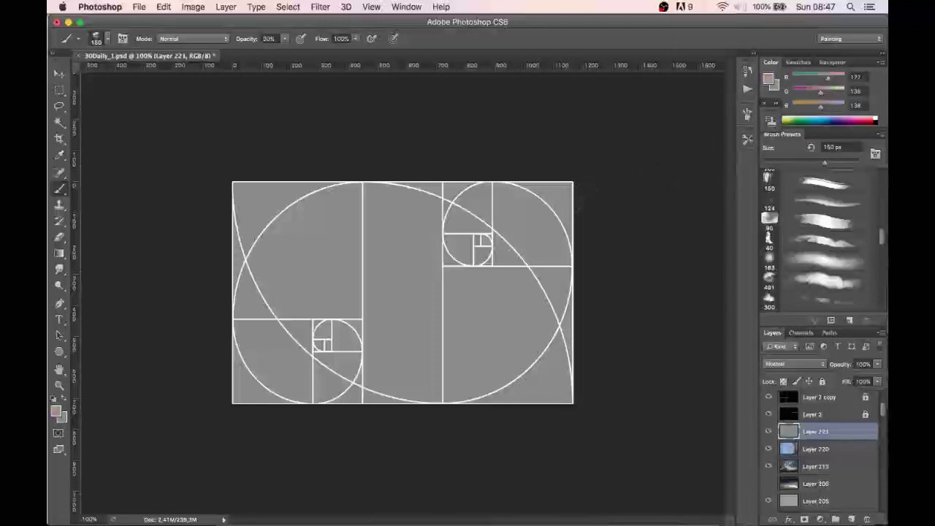
{"action": "left_click", "coordinate": [851, 518]}
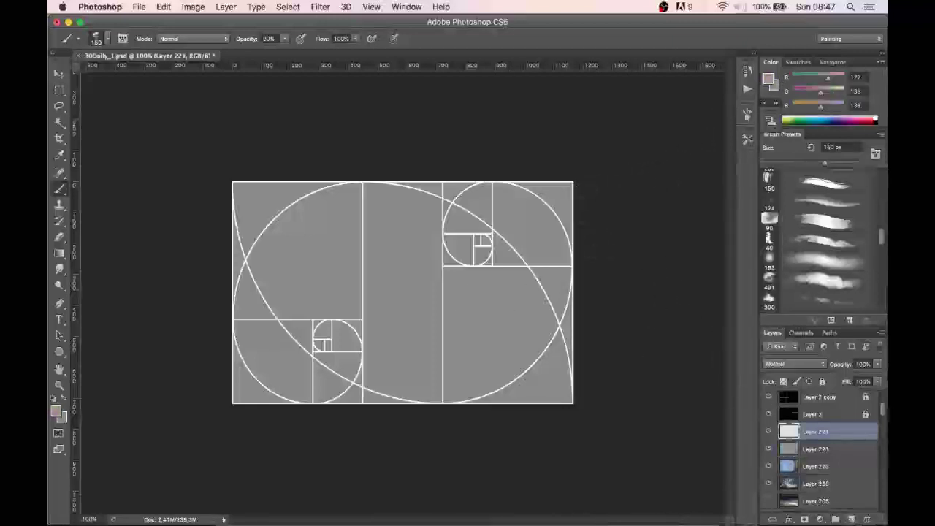
{"action": "key", "text": "2"}
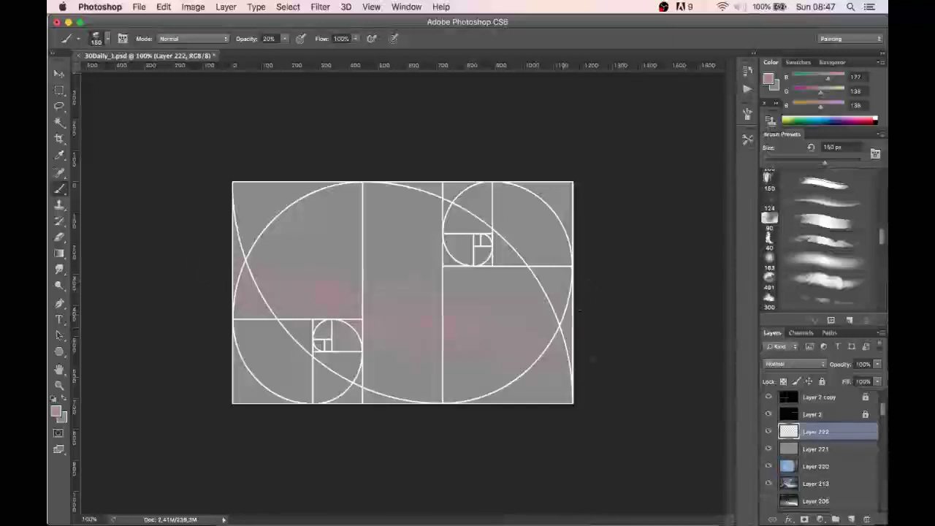
{"action": "left_click_drag", "start_coordinate": [579, 310], "coordinate": [216, 287]}
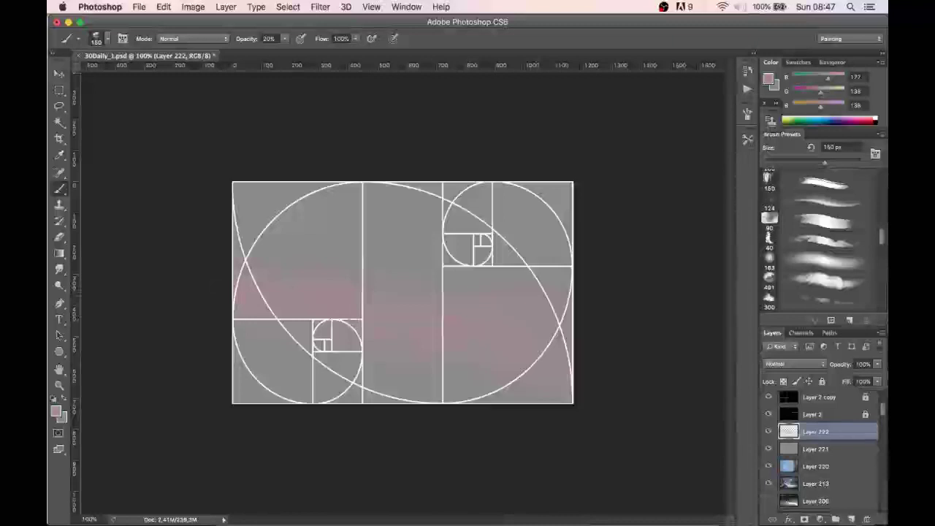
- Build up the pink band with a smaller 90 px brush
{"action": "key", "text": "bracketleft"}
{"action": "key", "text": "bracketleft"}
{"action": "key", "text": "bracketleft"}
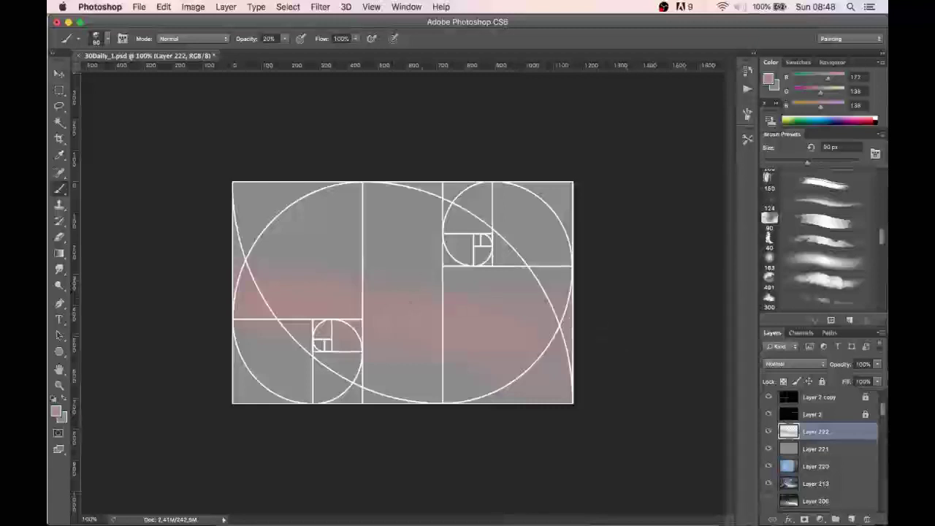
- Lower the colour's red value to 128 and soften the pink band's edges with the resulting grey, using a brush around 125 px
{"action": "left_click_drag", "start_coordinate": [828, 78], "coordinate": [818, 80]}
{"action": "key", "text": "bracketright"}
{"action": "key", "text": "bracketright"}
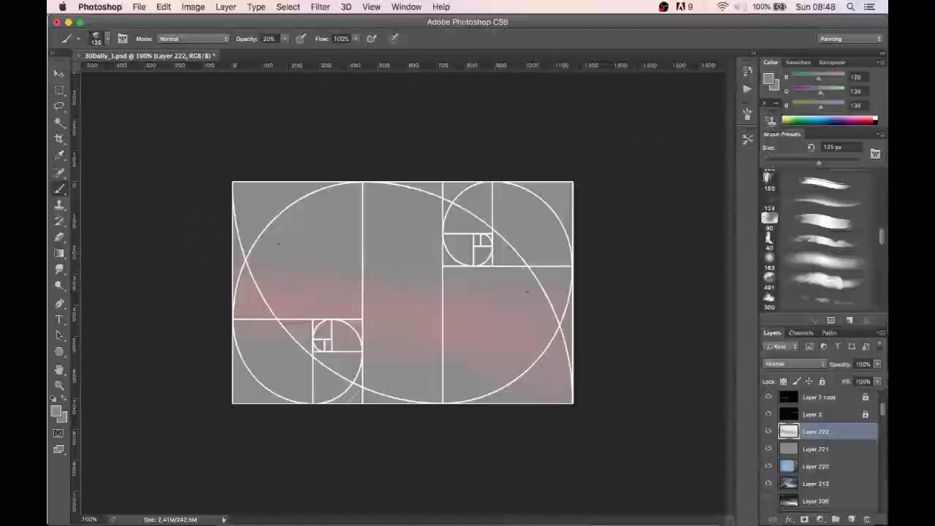
{"action": "key", "text": "bracketright"}
{"action": "key", "text": "bracketright"}
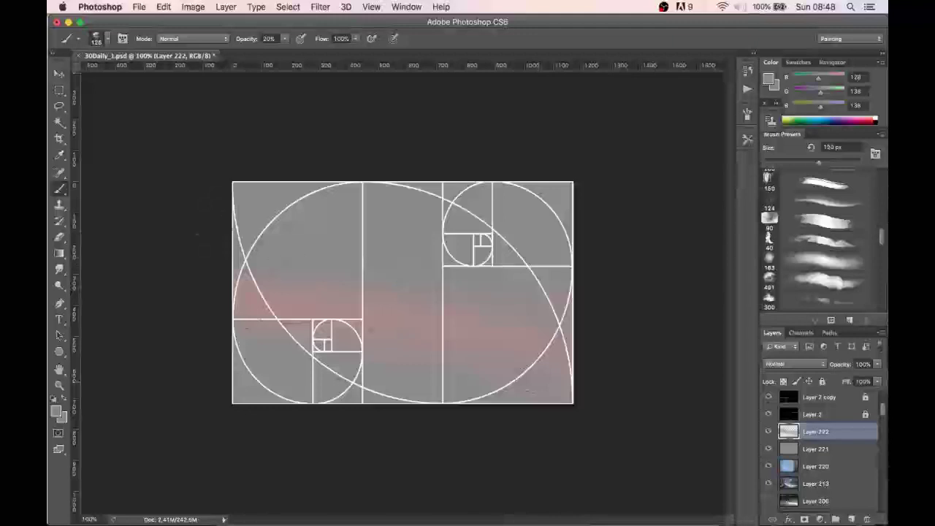
{"action": "key", "text": "bracketleft"}
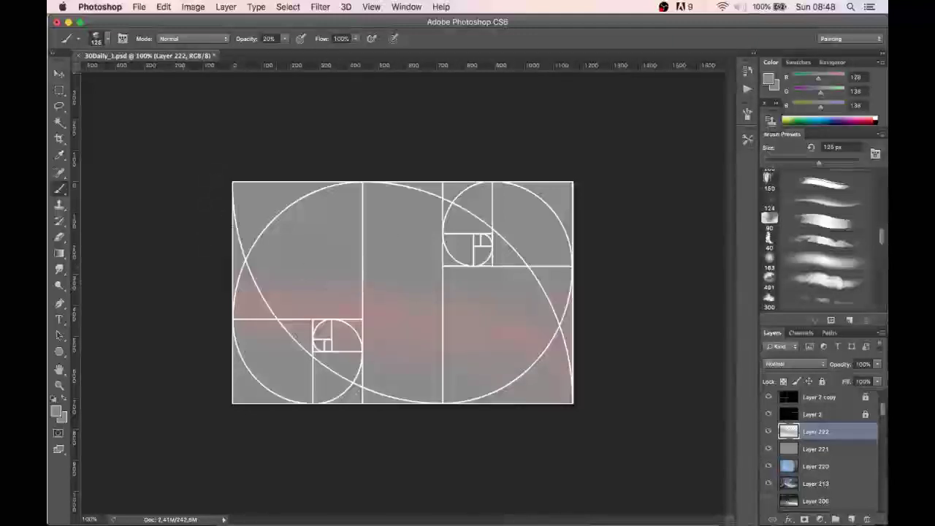
- Mix a violet-blue with RGB 67, 72, 138 and paint it over the canvas's upper-left area
{"action": "mouse_move", "coordinate": [820, 92]}
{"action": "left_mouse_down"}
{"action": "mouse_move", "coordinate": [808, 92]}
{"action": "mouse_move", "coordinate": [814, 81]}
{"action": "left_mouse_up"}
{"action": "mouse_move", "coordinate": [237, 219]}
{"action": "left_mouse_down"}
{"action": "mouse_move", "coordinate": [281, 265]}
{"action": "mouse_move", "coordinate": [259, 176]}
{"action": "left_mouse_up"}
{"action": "key", "text": "super+z"}
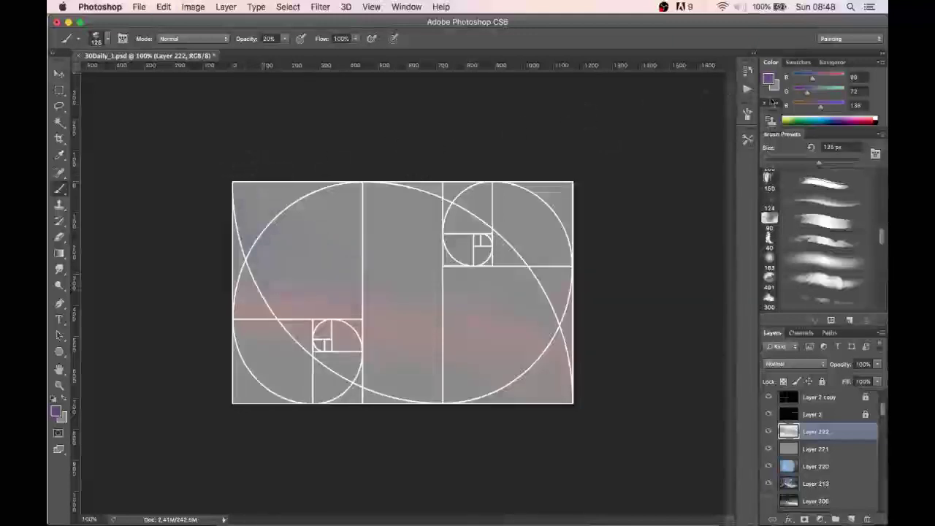
{"action": "left_click_drag", "start_coordinate": [812, 79], "coordinate": [805, 80]}
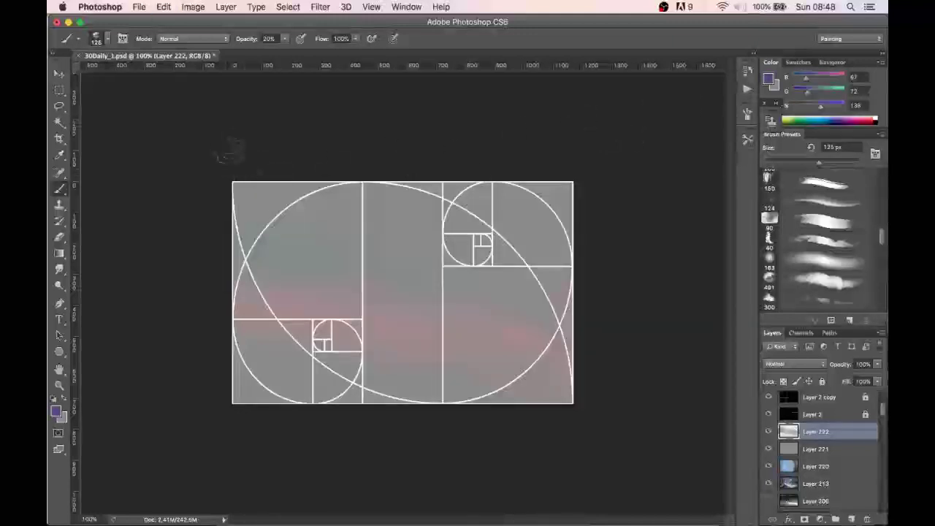
{"action": "left_click_drag", "start_coordinate": [260, 224], "coordinate": [219, 157]}
- Reduce the brush to 70 px and paint violet-blue strokes diagonally along the pink band's upper edge
{"action": "key", "text": "bracketleft"}
{"action": "key", "text": "bracketleft"}
{"action": "key", "text": "bracketleft"}
{"action": "key", "text": "bracketleft"}
{"action": "key", "text": "bracketleft"}
{"action": "key", "text": "bracketleft"}
{"action": "key", "text": "bracketleft"}
{"action": "key", "text": "bracketleft"}
{"action": "left_click_drag", "start_coordinate": [409, 291], "coordinate": [501, 309]}
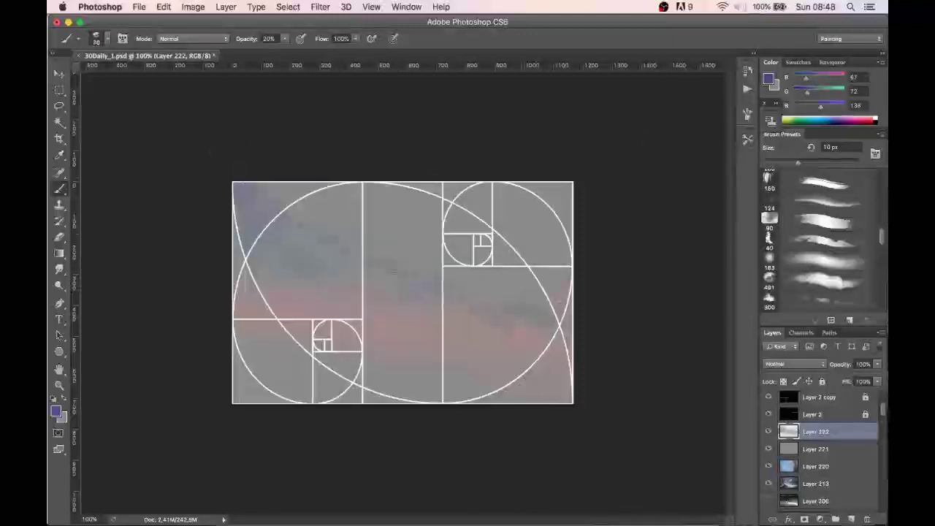
- Enlarge the brush to 175 px and darken the foreground colour to #404265
{"action": "key", "text": "bracketright"}
{"action": "key", "text": "bracketright"}
{"action": "key", "text": "bracketright"}
{"action": "key", "text": "bracketright"}
{"action": "key", "text": "bracketright"}
{"action": "key", "text": "bracketright"}
{"action": "key", "text": "bracketright"}
{"action": "key", "text": "bracketright"}
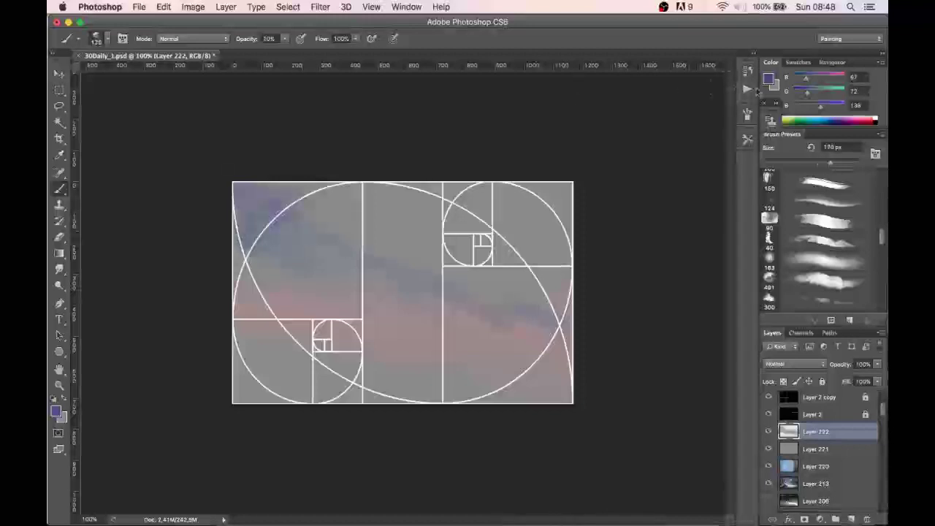
{"action": "left_click", "coordinate": [774, 81]}
{"action": "left_click_drag", "start_coordinate": [567, 193], "coordinate": [548, 213]}
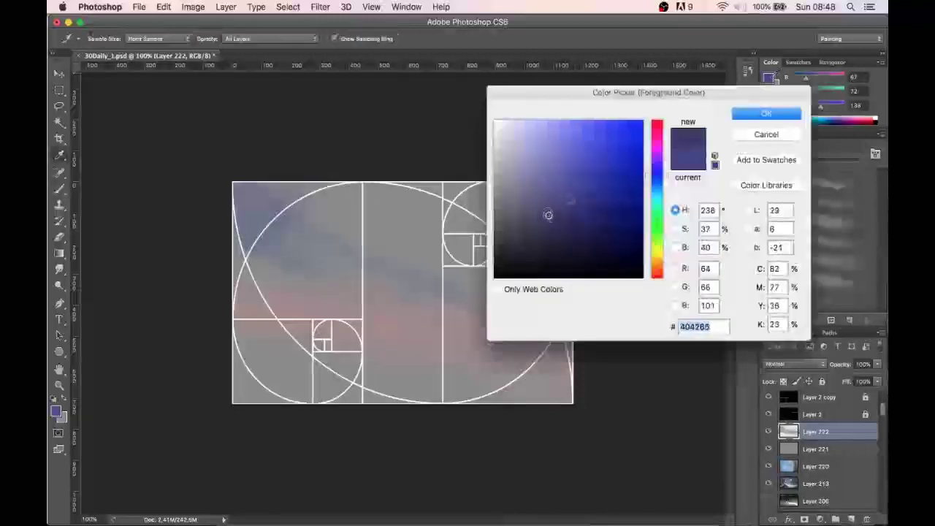
{"action": "left_click", "coordinate": [764, 114]}
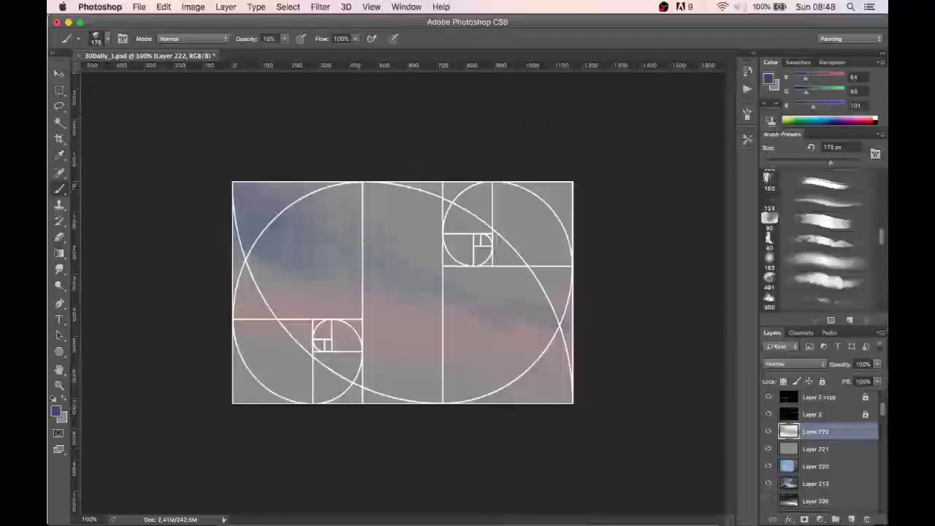
- Paint dark indigo across the upper sky, raising the brush opacity to 100% for the upper-right area
{"action": "mouse_move", "coordinate": [398, 273]}
{"action": "left_mouse_down"}
{"action": "mouse_move", "coordinate": [486, 269]}
{"action": "mouse_move", "coordinate": [547, 285]}
{"action": "mouse_move", "coordinate": [413, 240]}
{"action": "mouse_move", "coordinate": [439, 234]}
{"action": "left_mouse_up"}
{"action": "mouse_move", "coordinate": [395, 176]}
{"action": "left_mouse_down"}
{"action": "mouse_move", "coordinate": [454, 182]}
{"action": "mouse_move", "coordinate": [491, 204]}
{"action": "mouse_move", "coordinate": [544, 213]}
{"action": "mouse_move", "coordinate": [401, 142]}
{"action": "mouse_move", "coordinate": [238, 161]}
{"action": "mouse_move", "coordinate": [222, 175]}
{"action": "left_mouse_up"}
{"action": "key", "text": "0"}
{"action": "mouse_move", "coordinate": [555, 211]}
{"action": "left_mouse_down"}
{"action": "mouse_move", "coordinate": [610, 260]}
{"action": "mouse_move", "coordinate": [581, 274]}
{"action": "left_mouse_up"}
{"action": "key", "text": "["}
{"action": "key", "text": "["}
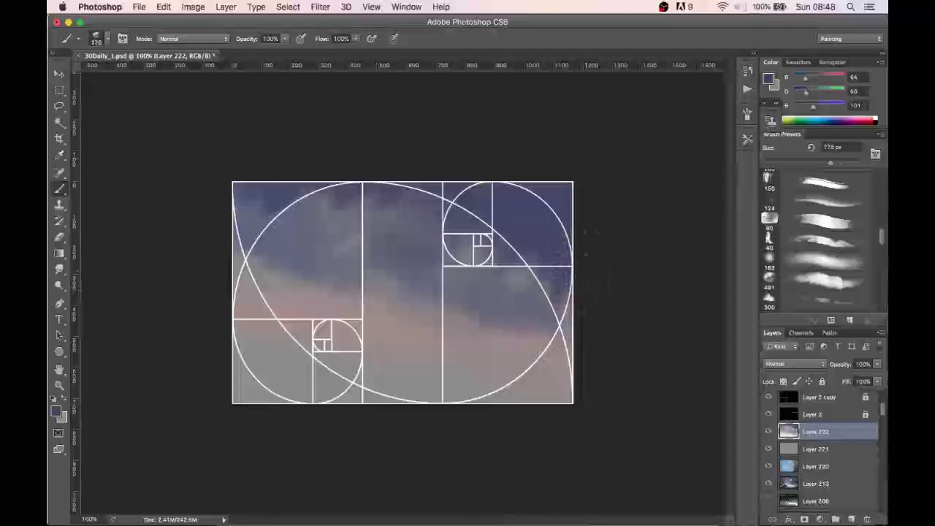
- Try a sampled, less red grey stroke over the left part of the sky with a 90 px brush, and undo it
{"action": "key", "text": "bracketleft"}
{"action": "key", "text": "bracketleft"}
{"action": "left_click", "coordinate": [278, 304], "text": "alt"}
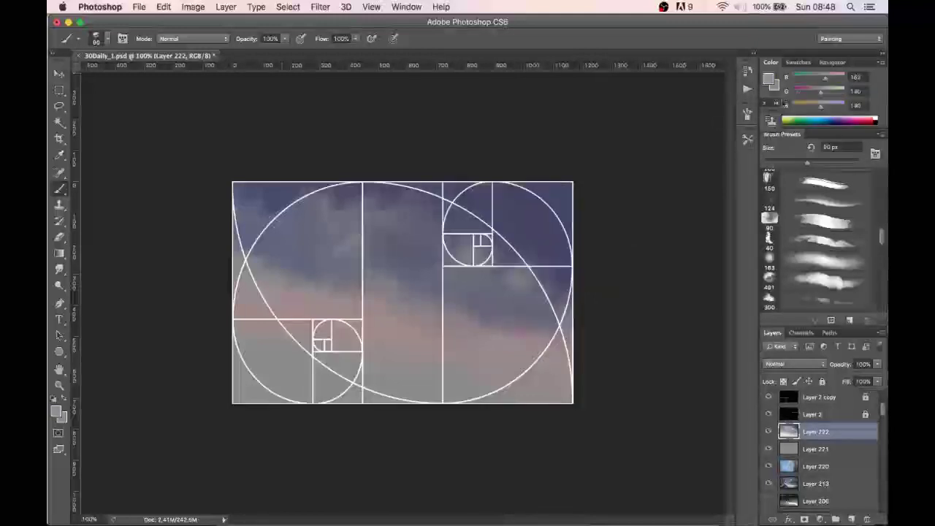
{"action": "left_click_drag", "start_coordinate": [825, 82], "coordinate": [815, 82]}
{"action": "left_click_drag", "start_coordinate": [336, 281], "coordinate": [247, 244]}
{"action": "key", "text": "super+z"}
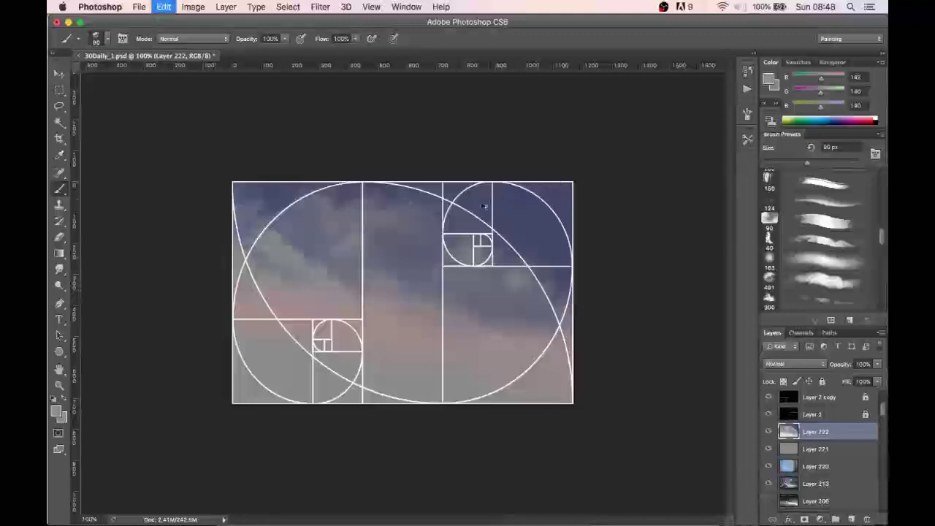
{"action": "key", "text": "alt+super+z"}
{"action": "key", "text": "alt+super+z"}
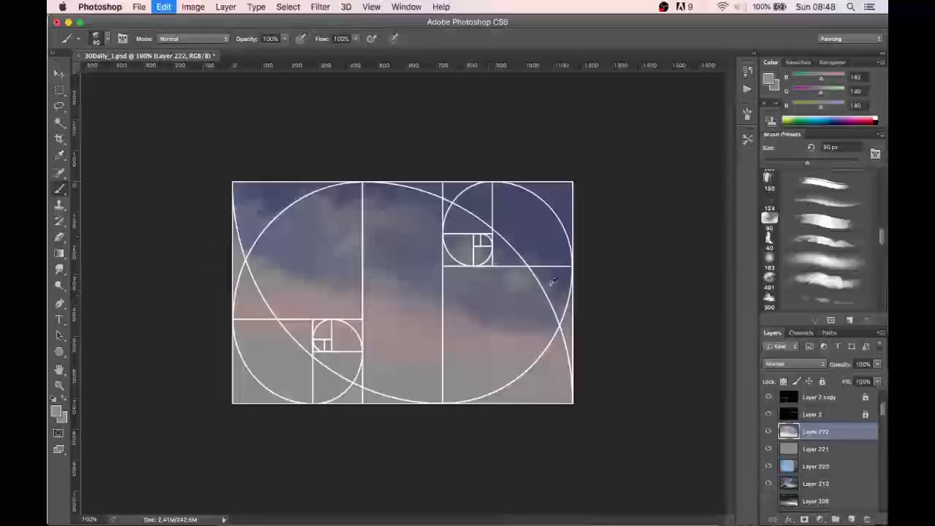
- Sample the dark blue of the right-hand sky and shift it to a slate blue with RGB 55, 77, 95
{"action": "left_click", "coordinate": [560, 278], "text": "alt"}
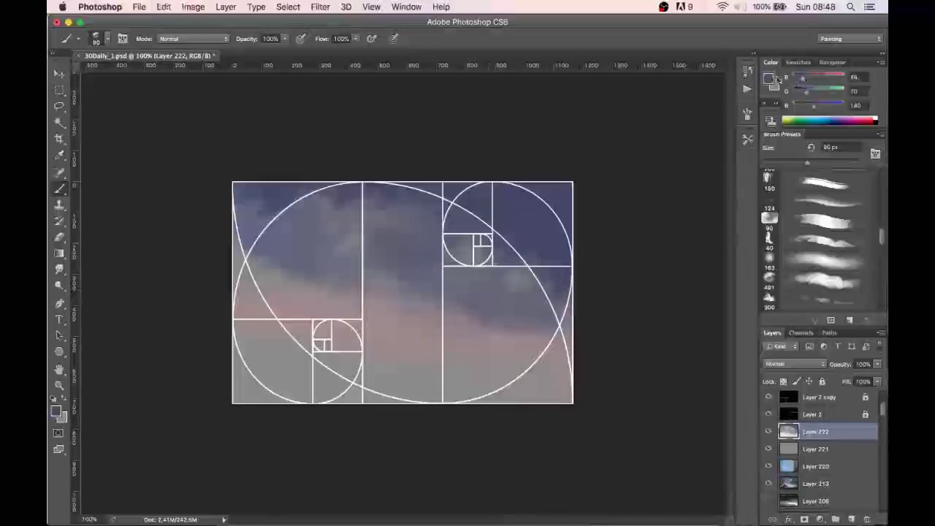
{"action": "left_click", "coordinate": [771, 81]}
{"action": "left_click", "coordinate": [557, 218]}
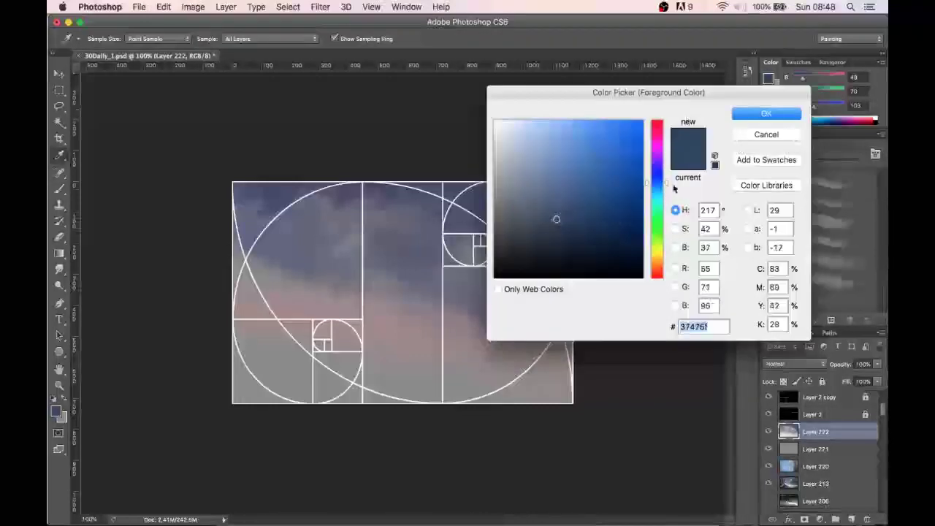
{"action": "left_click", "coordinate": [667, 187]}
{"action": "left_click", "coordinate": [735, 114]}
{"action": "key", "text": "b"}
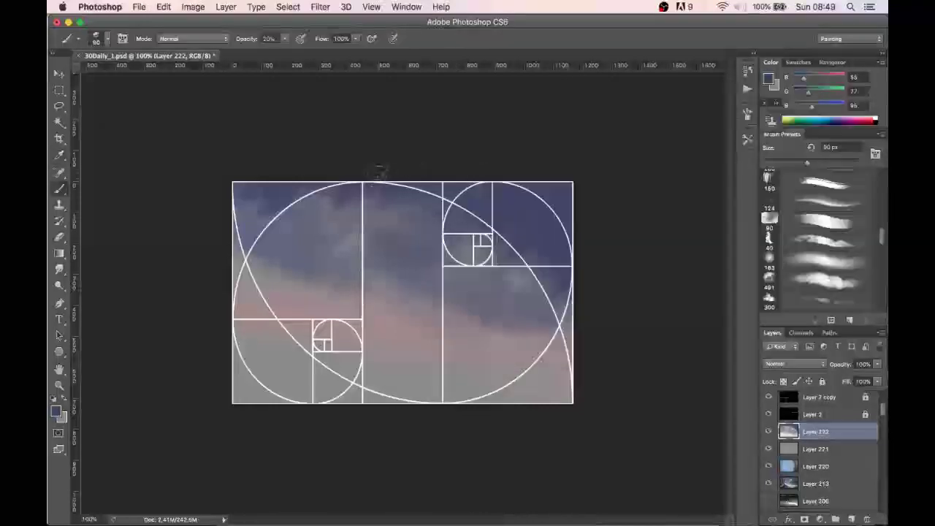
- Enlarge the brush to 200 px and glaze slate blue lightly over the upper sky at 10% opacity
{"action": "key", "text": "bracketright"}
{"action": "key", "text": "bracketright"}
{"action": "key", "text": "bracketright"}
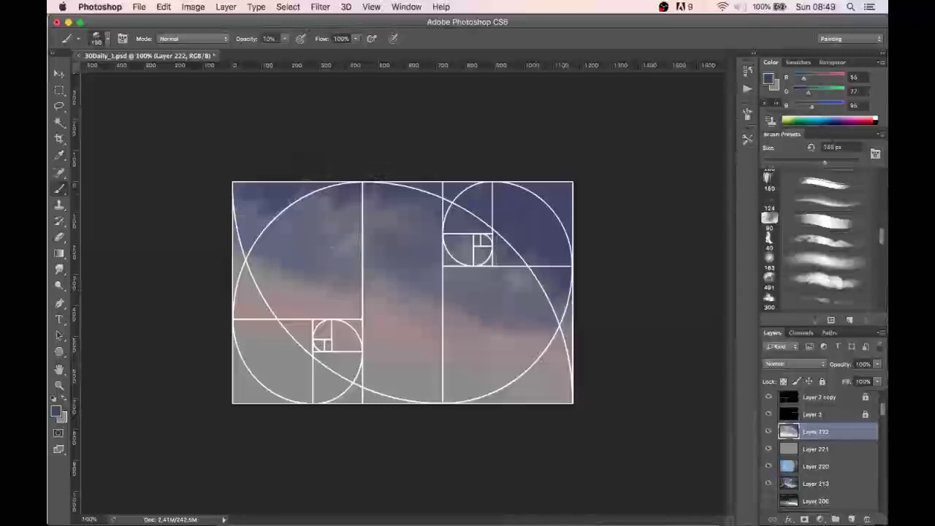
{"action": "key", "text": "bracketright"}
{"action": "key", "text": "bracketright"}
{"action": "key", "text": "bracketright"}
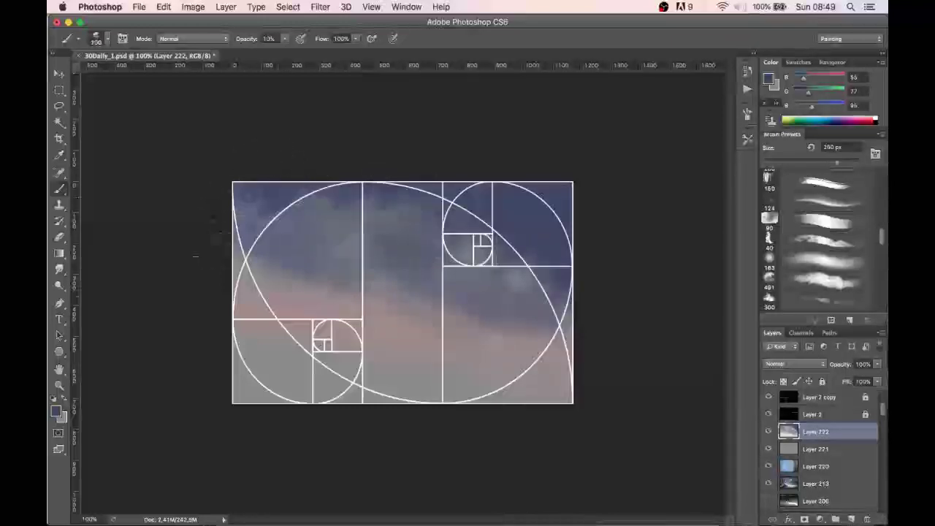
- Deepen the left and central sky and the pink band's upper edge with slate blue at 30% opacity, using a 175 px brush
{"action": "key", "text": "3"}
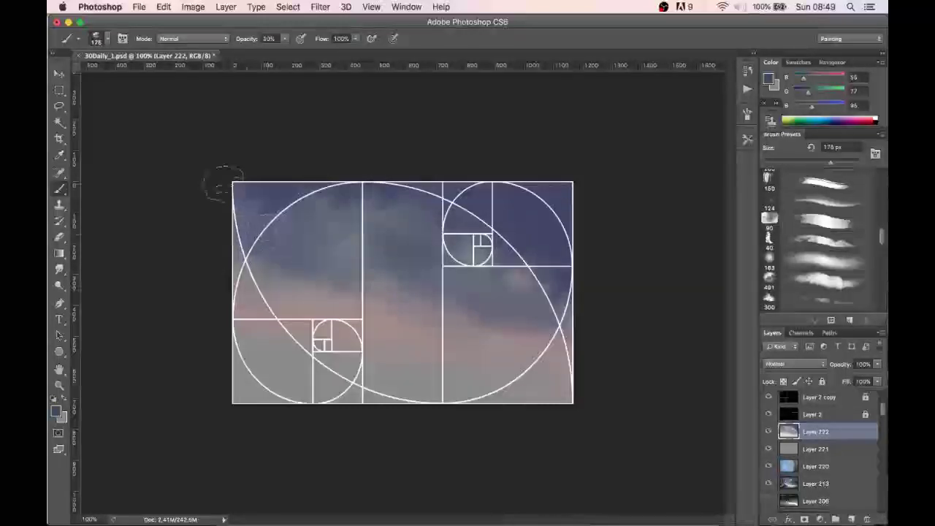
{"action": "left_click_drag", "start_coordinate": [274, 234], "coordinate": [213, 259]}
{"action": "mouse_move", "coordinate": [291, 208]}
{"action": "left_mouse_down"}
{"action": "mouse_move", "coordinate": [351, 228]}
{"action": "mouse_move", "coordinate": [379, 260]}
{"action": "mouse_move", "coordinate": [290, 221]}
{"action": "left_mouse_up"}
{"action": "left_click_drag", "start_coordinate": [518, 282], "coordinate": [450, 232]}
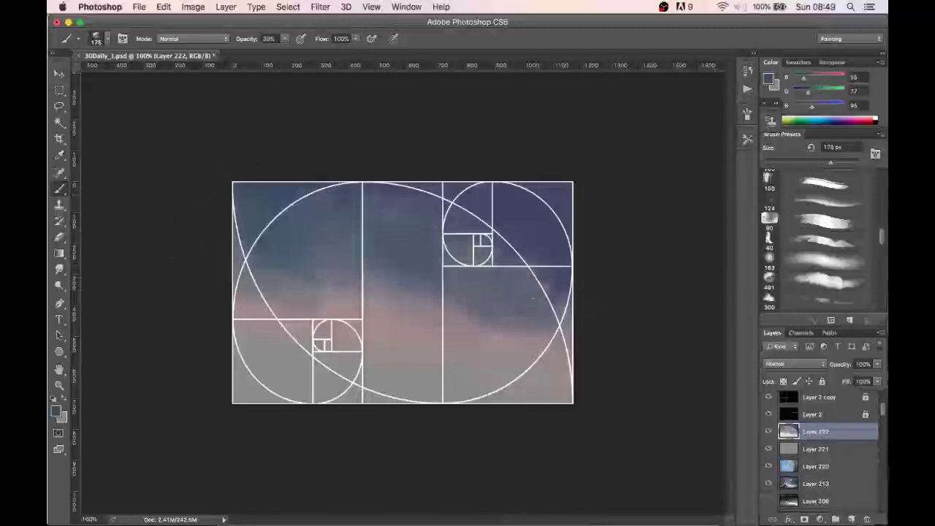
{"action": "mouse_move", "coordinate": [618, 324]}
{"action": "left_mouse_down"}
{"action": "mouse_move", "coordinate": [260, 275]}
{"action": "mouse_move", "coordinate": [190, 245]}
{"action": "mouse_move", "coordinate": [237, 343]}
{"action": "mouse_move", "coordinate": [650, 392]}
{"action": "mouse_move", "coordinate": [218, 328]}
{"action": "mouse_move", "coordinate": [350, 311]}
{"action": "mouse_move", "coordinate": [272, 284]}
{"action": "mouse_move", "coordinate": [321, 281]}
{"action": "left_mouse_up"}
- Sample a greyish pink from the cloud band and brush it along the band from the left side to the right edge
{"action": "left_click", "coordinate": [348, 306], "text": "alt"}
{"action": "mouse_move", "coordinate": [256, 292]}
{"action": "left_mouse_down"}
{"action": "mouse_move", "coordinate": [302, 266]}
{"action": "mouse_move", "coordinate": [523, 322]}
{"action": "mouse_move", "coordinate": [380, 266]}
{"action": "left_mouse_up"}
{"action": "left_click_drag", "start_coordinate": [482, 302], "coordinate": [574, 332]}
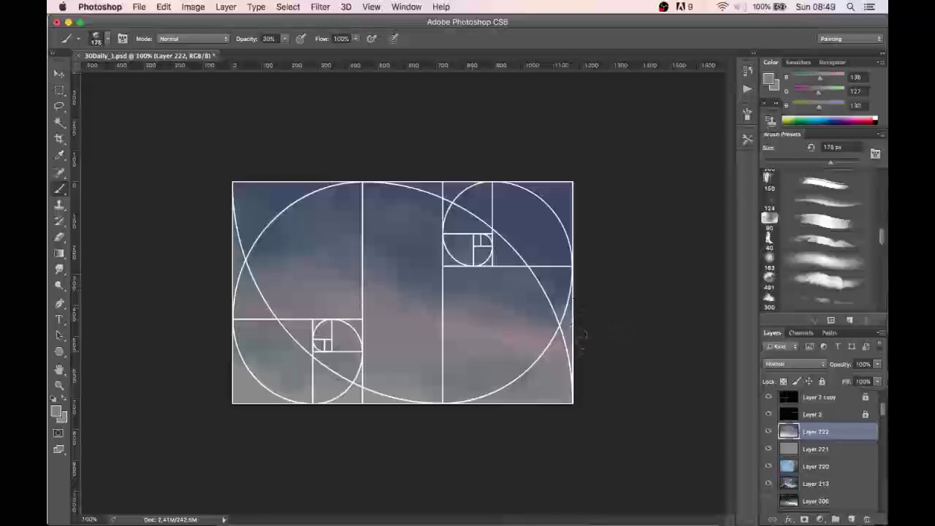
- Refine the cloud band's edges with the greyish pink, varying the brush size between about 70 and 90 px
{"action": "key", "text": "bracketright"}
{"action": "key", "text": "bracketleft"}
{"action": "key", "text": "bracketleft"}
{"action": "key", "text": "bracketleft"}
{"action": "key", "text": "bracketleft"}
{"action": "key", "text": "bracketleft"}
{"action": "key", "text": "bracketleft"}
{"action": "key", "text": "bracketleft"}
{"action": "key", "text": "bracketleft"}
{"action": "key", "text": "bracketleft"}
{"action": "key", "text": "bracketleft"}
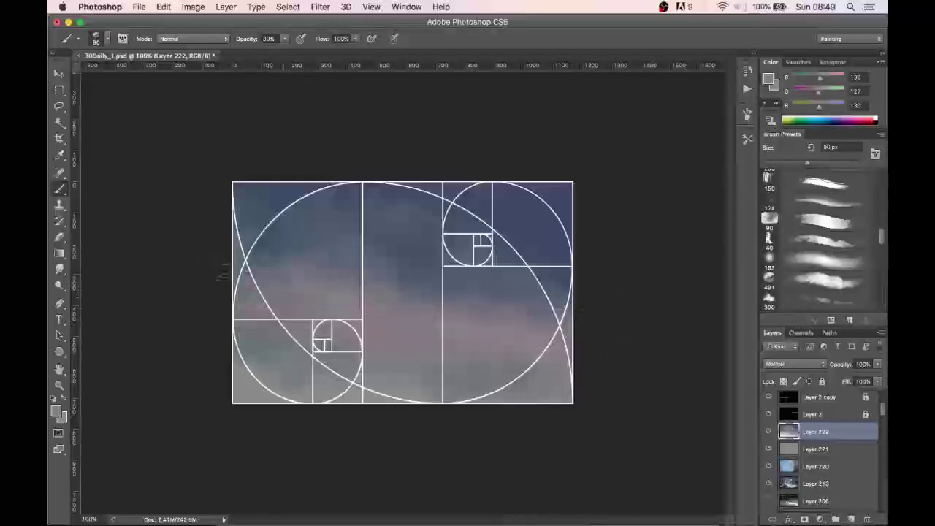
{"action": "key", "text": "bracketright"}
{"action": "key", "text": "bracketright"}
{"action": "key", "text": "bracketright"}
{"action": "key", "text": "bracketright"}
{"action": "key", "text": "bracketright"}
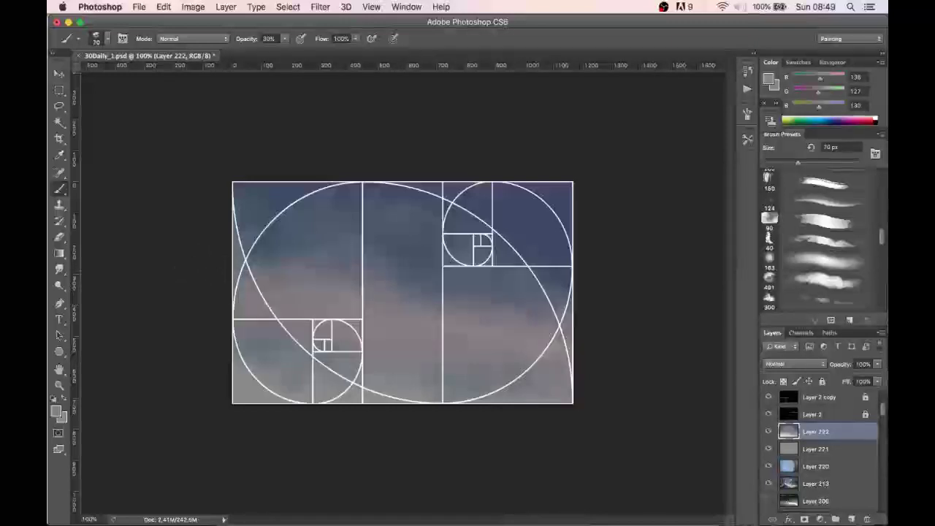
- Sample the blue near the upper-left corner and darken it to a charcoal blue with RGB 43, 48, 53
{"action": "left_click", "coordinate": [275, 190], "text": "alt"}
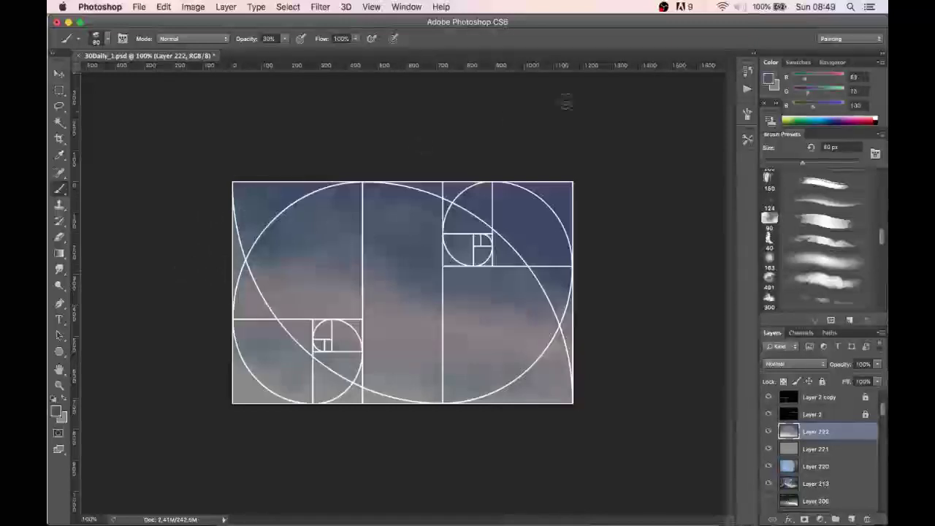
{"action": "left_click", "coordinate": [769, 82]}
{"action": "left_click_drag", "start_coordinate": [531, 231], "coordinate": [520, 245]}
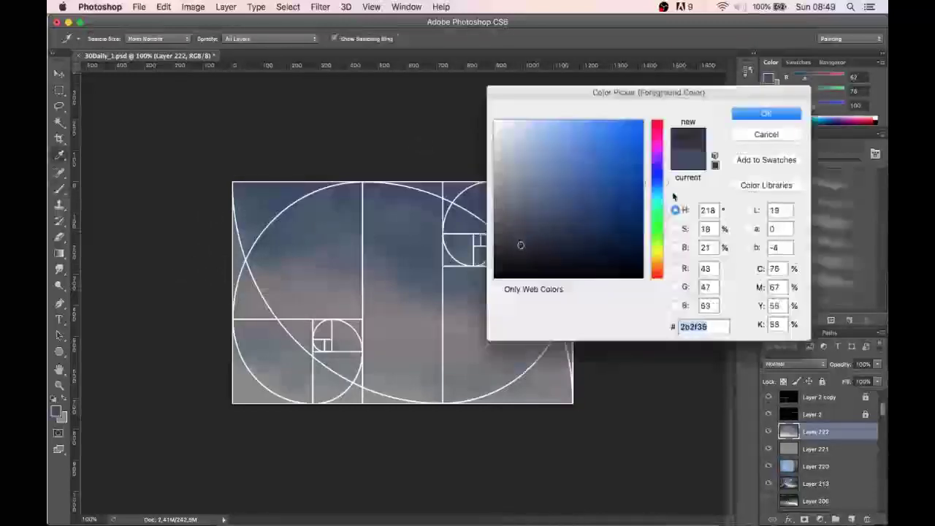
{"action": "left_click_drag", "start_coordinate": [667, 185], "coordinate": [666, 188]}
{"action": "left_click", "coordinate": [749, 115]}
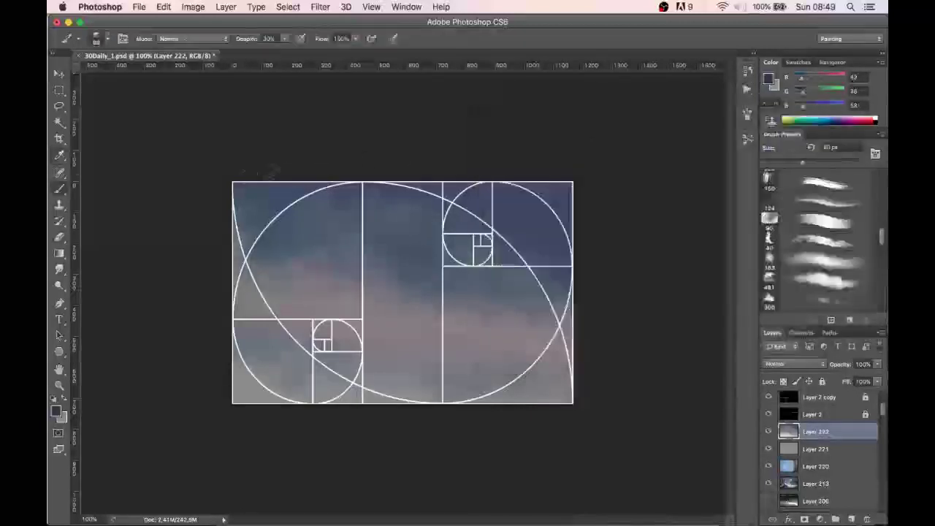
- Enlarge the brush to 175 px and darken the sky's upper-left corner and upper centre with the charcoal blue
{"action": "key", "text": "bracketright"}
{"action": "key", "text": "bracketright"}
{"action": "key", "text": "bracketright"}
{"action": "key", "text": "bracketright"}
{"action": "key", "text": "bracketright"}
{"action": "mouse_move", "coordinate": [251, 192]}
{"action": "left_mouse_down"}
{"action": "mouse_move", "coordinate": [192, 209]}
{"action": "mouse_move", "coordinate": [223, 201]}
{"action": "left_mouse_up"}
{"action": "mouse_move", "coordinate": [368, 205]}
{"action": "left_mouse_down"}
{"action": "mouse_move", "coordinate": [420, 197]}
{"action": "mouse_move", "coordinate": [328, 202]}
{"action": "left_mouse_up"}
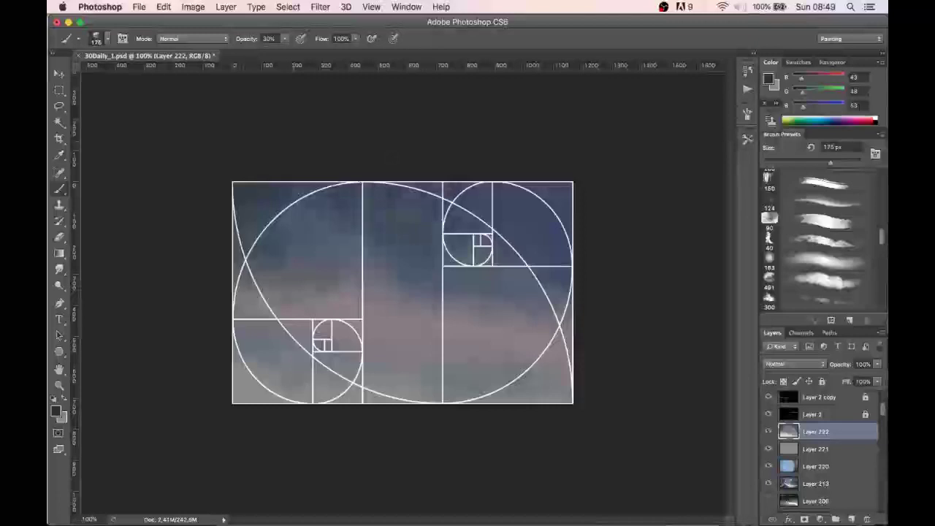
- Sample the upper-right indigo and glaze it over the pink band, and darken the left sky with blue sampled from the upper-left corner
{"action": "left_click", "coordinate": [521, 219], "text": "alt"}
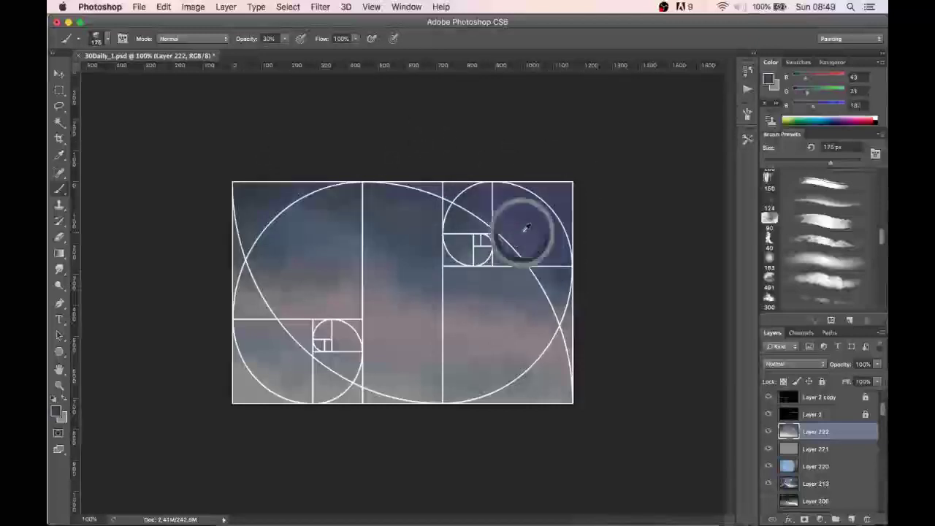
{"action": "left_click_drag", "start_coordinate": [415, 319], "coordinate": [523, 339]}
{"action": "left_click", "coordinate": [234, 187], "text": "alt"}
{"action": "left_click_drag", "start_coordinate": [219, 241], "coordinate": [328, 299]}
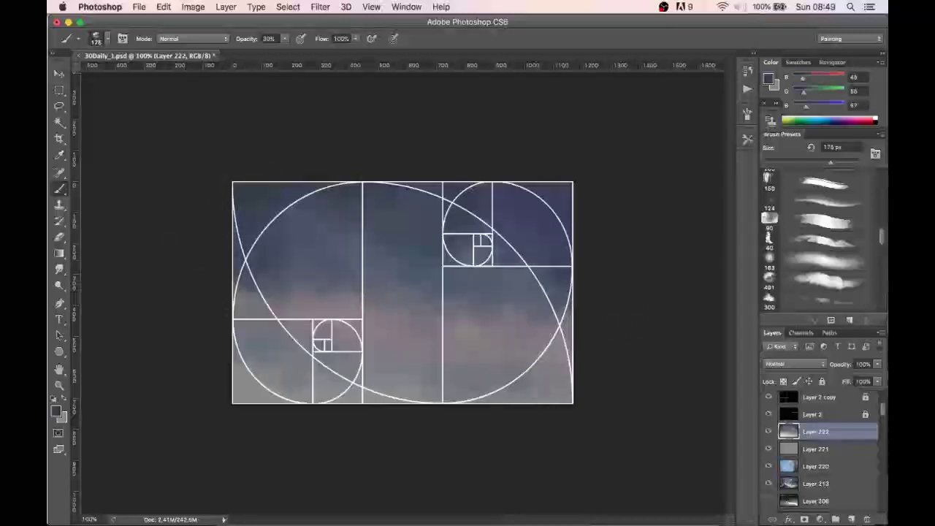
- Sample the blue near the sky's upper-left corner, darken it to RGB 24, 20, 33 and darken the upper sky at 20% opacity
{"action": "left_click", "coordinate": [246, 191], "text": "alt"}
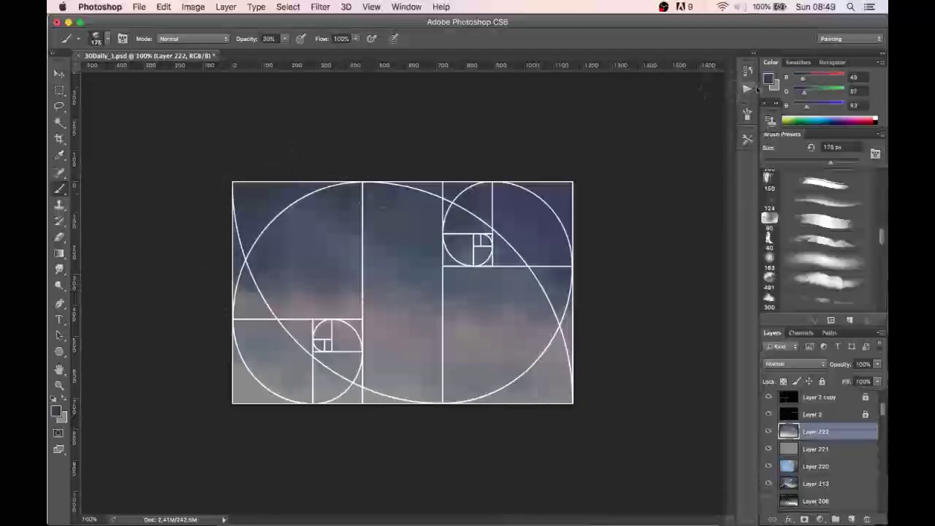
{"action": "left_click", "coordinate": [767, 81]}
{"action": "left_click", "coordinate": [550, 257]}
{"action": "left_click_drag", "start_coordinate": [656, 185], "coordinate": [657, 168]}
{"action": "left_click", "coordinate": [766, 113]}
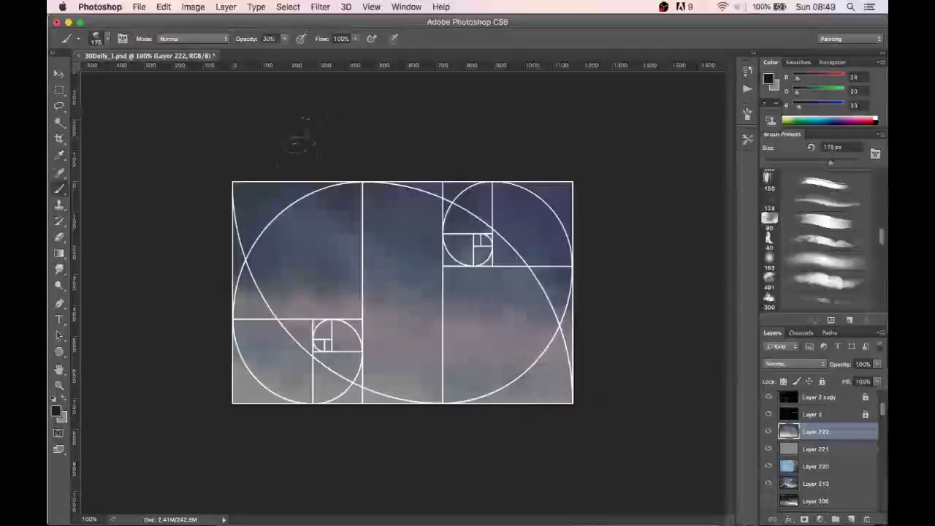
{"action": "key", "text": "2"}
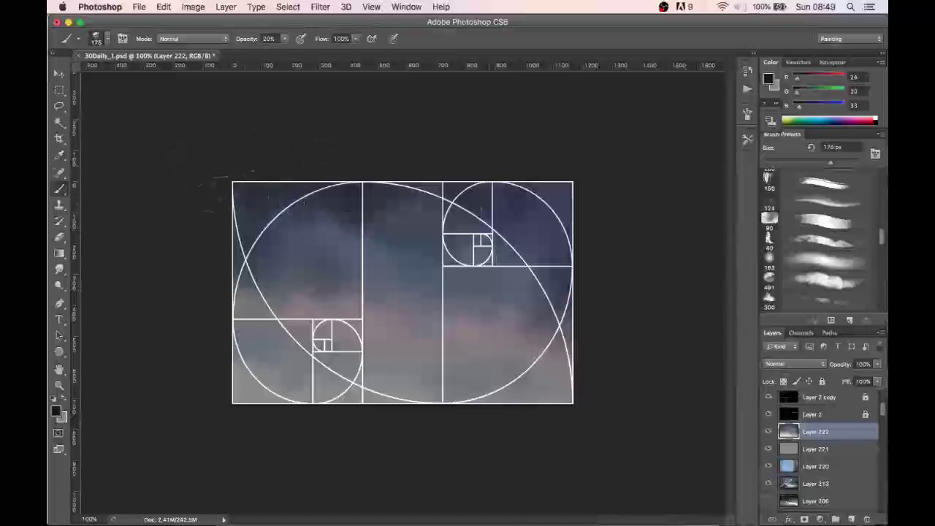
- Darken the sky's outer areas with the near-black purple using a 250 to 300 px brush, and glaze sampled sky blue over the pink band
{"action": "key", "text": "]"}
{"action": "key", "text": "bracketright"}
{"action": "key", "text": "bracketright"}
{"action": "key", "text": "bracketright"}
{"action": "key", "text": "bracketright"}
{"action": "key", "text": "bracketright"}
{"action": "key", "text": "bracketright"}
{"action": "key", "text": "bracketright"}
{"action": "key", "text": "bracketright"}
{"action": "key", "text": "bracketright"}
{"action": "key", "text": "bracketright"}
{"action": "key", "text": "bracketright"}
{"action": "key", "text": "bracketright"}
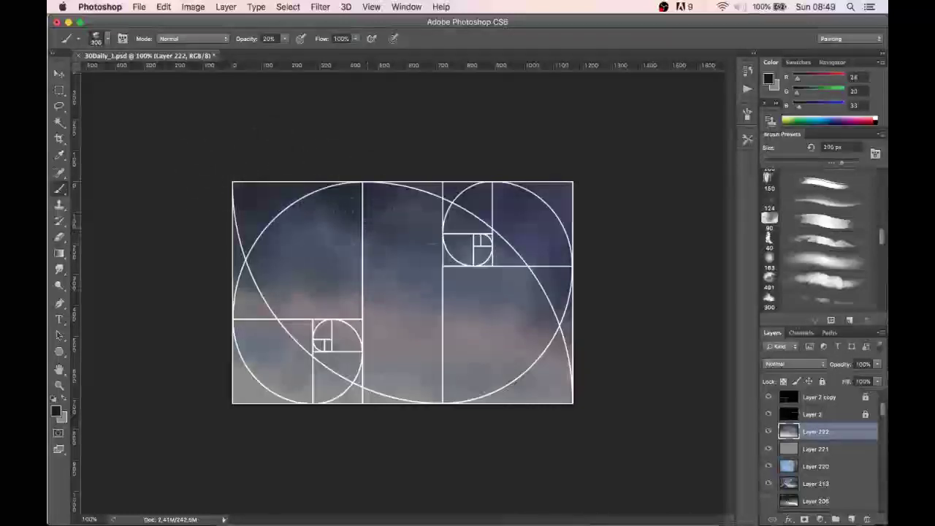
{"action": "key", "text": "bracketleft"}
{"action": "mouse_move", "coordinate": [282, 216]}
{"action": "left_mouse_down"}
{"action": "mouse_move", "coordinate": [416, 260]}
{"action": "mouse_move", "coordinate": [244, 266]}
{"action": "mouse_move", "coordinate": [415, 310]}
{"action": "left_mouse_up"}
{"action": "mouse_move", "coordinate": [543, 316]}
{"action": "left_mouse_down"}
{"action": "mouse_move", "coordinate": [406, 316]}
{"action": "mouse_move", "coordinate": [249, 294]}
{"action": "mouse_move", "coordinate": [568, 352]}
{"action": "left_mouse_up"}
{"action": "left_click", "coordinate": [333, 227], "text": "alt"}
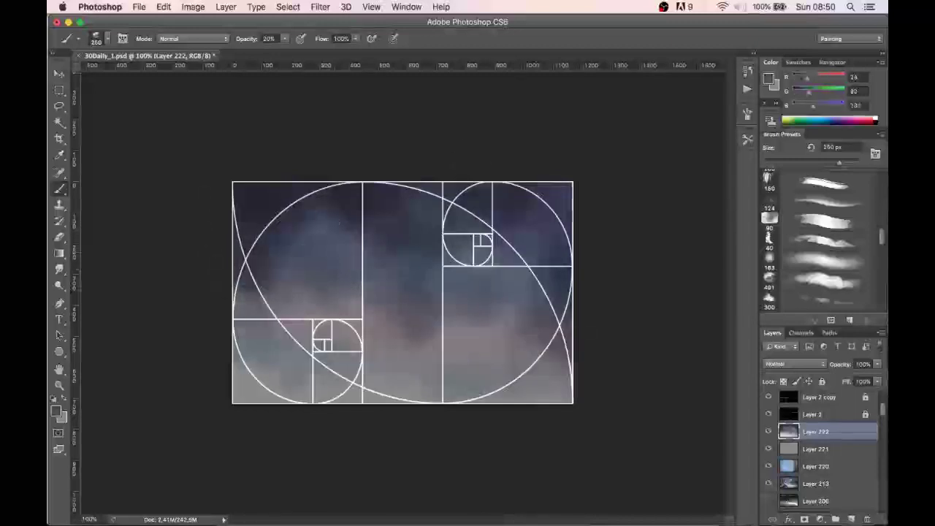
{"action": "left_click", "coordinate": [383, 328]}
- Sample the greyish pink from the cloud band and refine its edges, reducing the brush to 30 px and the opacity to 10%
{"action": "left_click", "coordinate": [472, 329], "text": "alt"}
{"action": "key", "text": "bracketleft"}
{"action": "key", "text": "bracketleft"}
{"action": "key", "text": "bracketleft"}
{"action": "key", "text": "bracketleft"}
{"action": "key", "text": "bracketleft"}
{"action": "key", "text": "bracketleft"}
{"action": "key", "text": "bracketleft"}
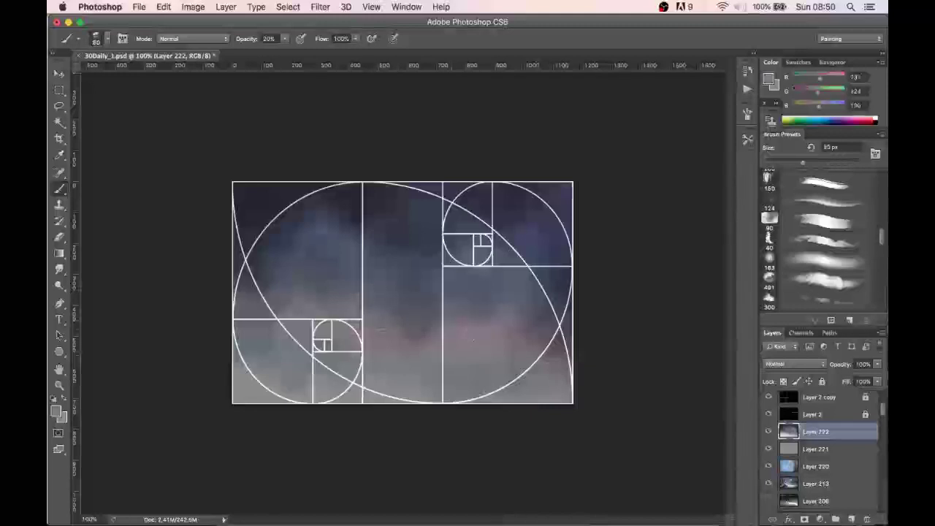
{"action": "key", "text": "bracketleft"}
{"action": "key", "text": "bracketleft"}
{"action": "key", "text": "bracketleft"}
{"action": "key", "text": "bracketleft"}
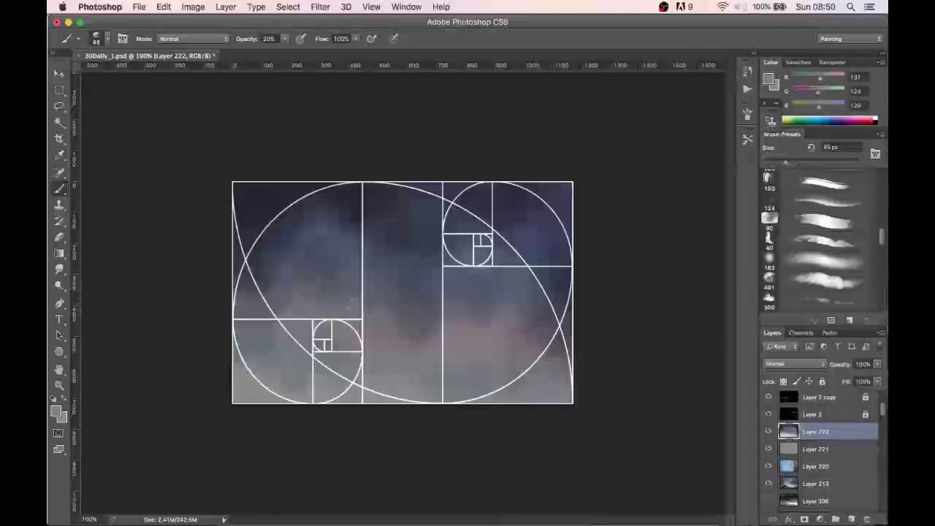
{"action": "key", "text": "bracketleft"}
{"action": "key", "text": "bracketleft"}
{"action": "key", "text": "1"}
{"action": "key", "text": "super+z"}
{"action": "key", "text": "super+z"}
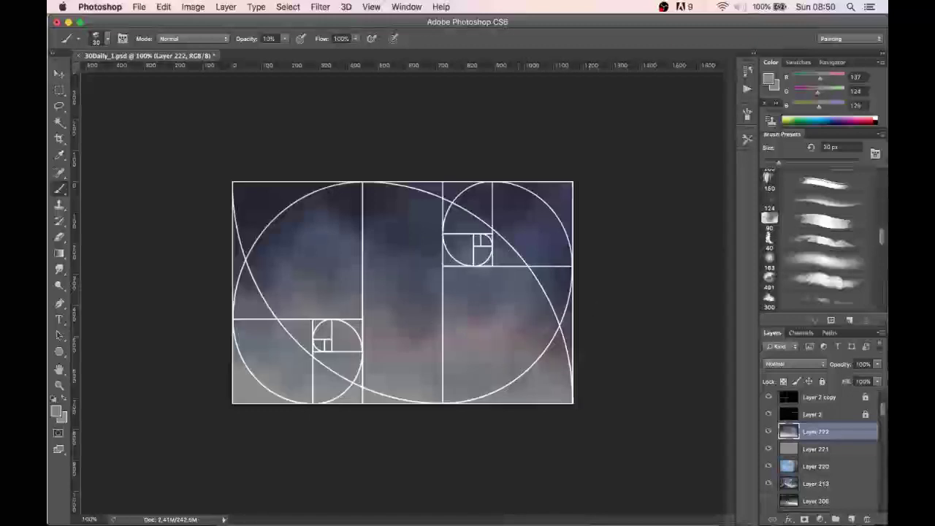
- Sample the cloud band's pink, lighten it to about RGB 157, 140, 151 and paint soft highlights along the band
{"action": "left_click", "coordinate": [501, 322], "text": "alt"}
{"action": "left_click", "coordinate": [770, 80]}
{"action": "left_click", "coordinate": [508, 181]}
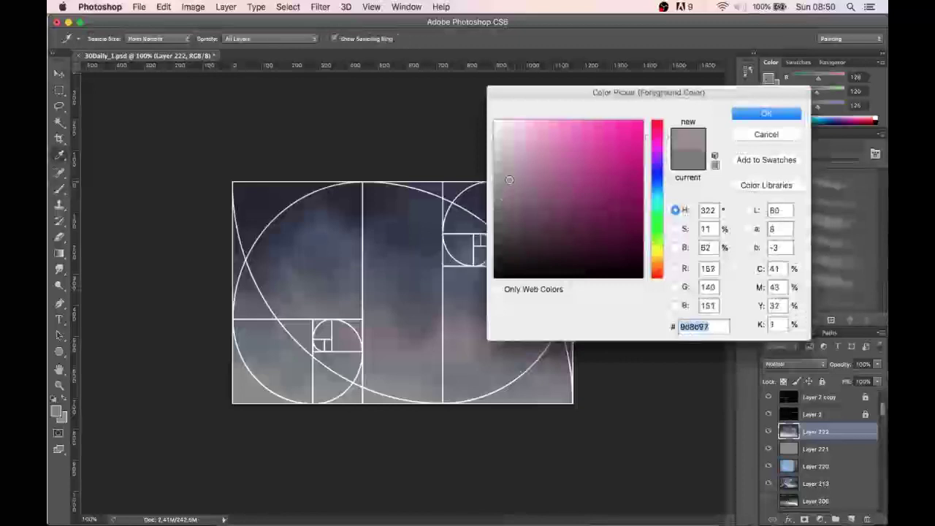
{"action": "left_click", "coordinate": [758, 119]}
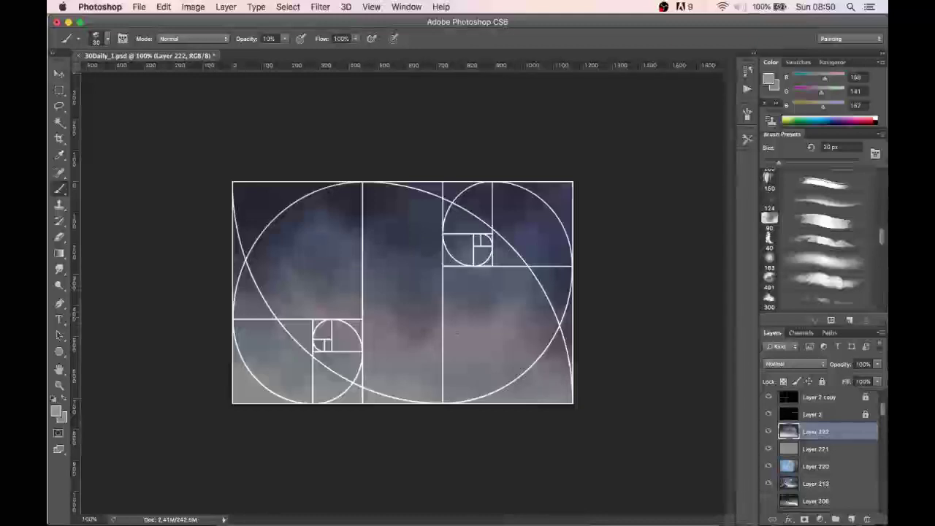
- Duplicate the sky layer and merge it with the original twice to make the painted sky more opaque
{"action": "key", "text": "super+j"}
{"action": "key", "text": "v"}
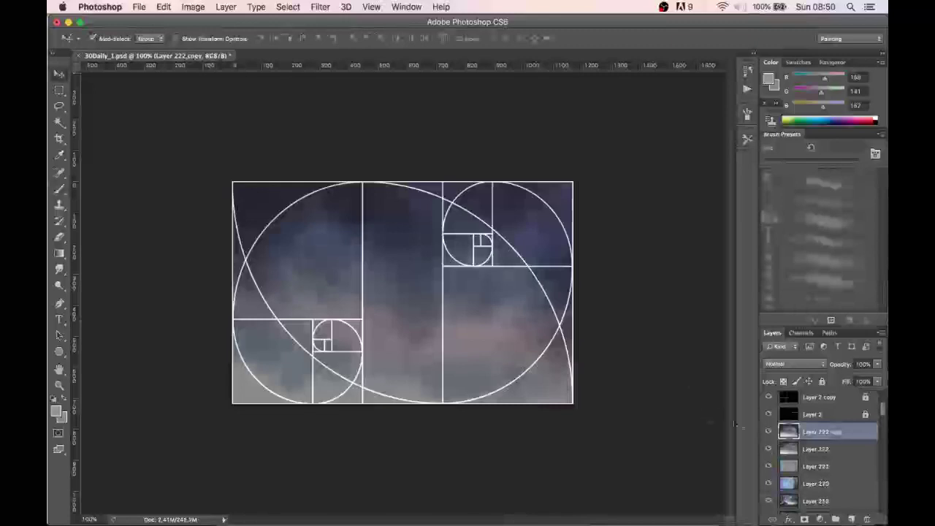
{"action": "left_click", "coordinate": [815, 451], "text": "shift"}
{"action": "key", "text": "super+e"}
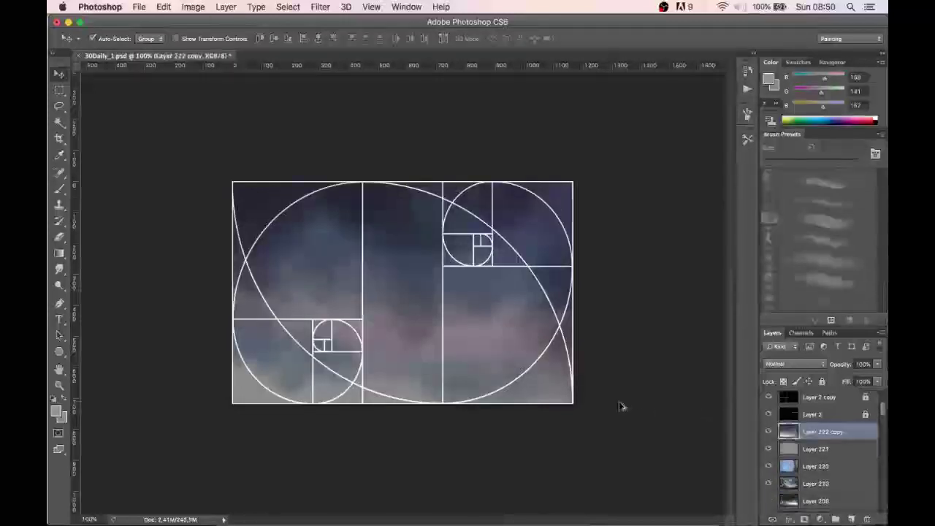
{"action": "key", "text": "super+j"}
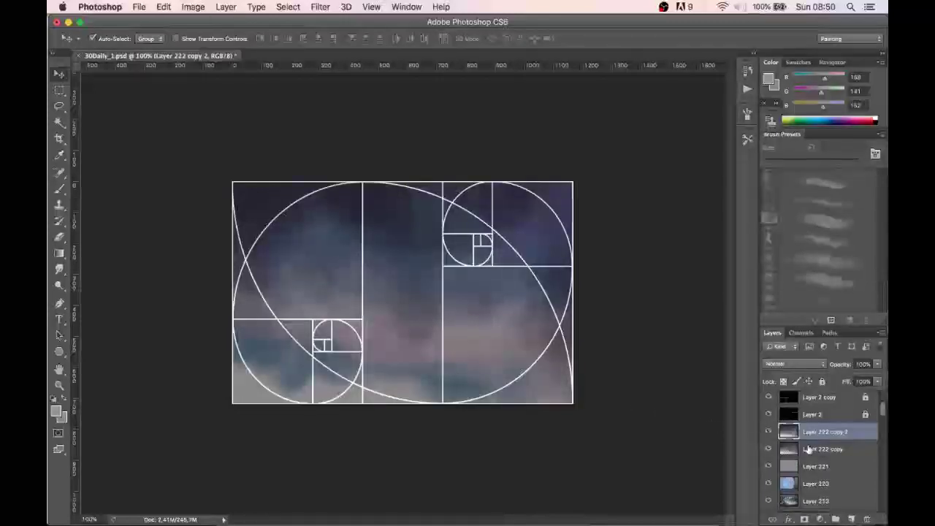
{"action": "left_click", "coordinate": [804, 448], "text": "shift"}
{"action": "key", "text": "super+e"}
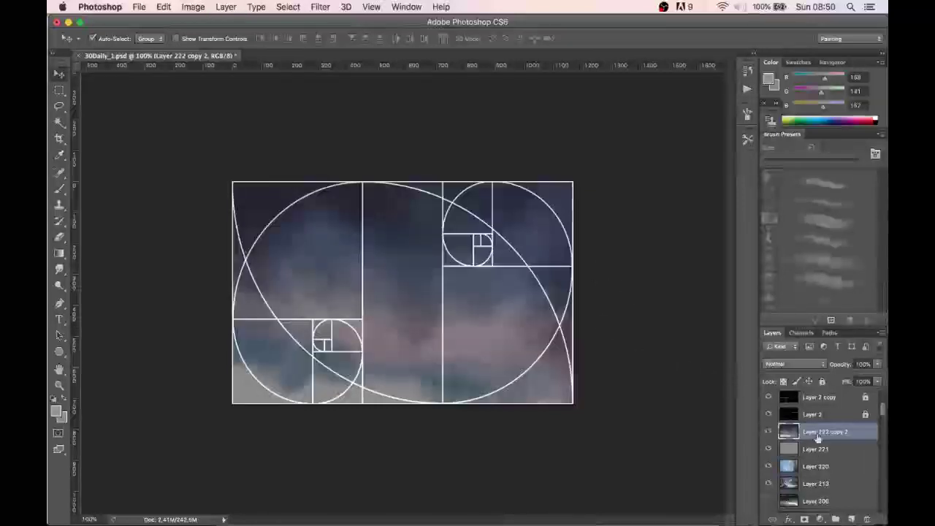
- Toggle the visibility of the grey Layer 221 beneath the sky to compare the painting with and without it
{"action": "left_click", "coordinate": [817, 449]}
{"action": "left_click", "coordinate": [768, 448]}
{"action": "left_click", "coordinate": [769, 448]}
{"action": "left_click", "coordinate": [769, 448]}
{"action": "left_click", "coordinate": [768, 449]}
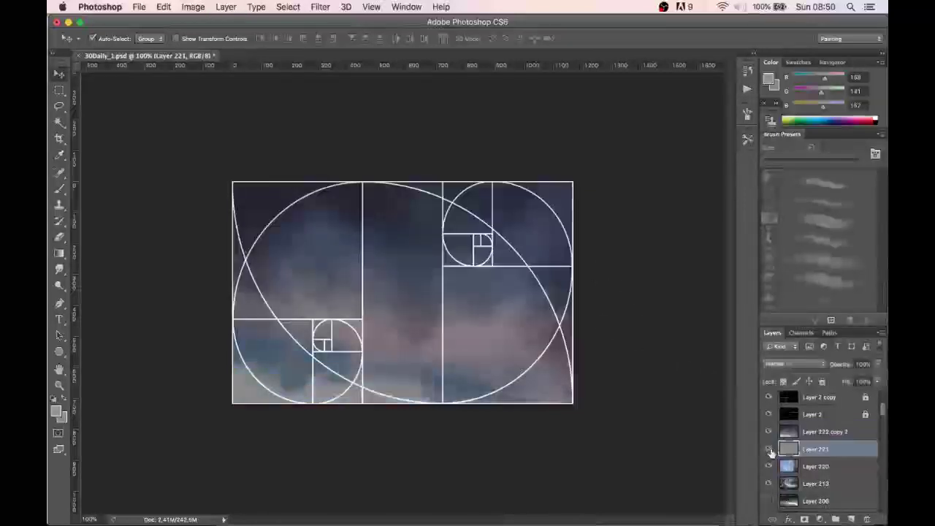
- Add a new layer above the merged sky layer and choose the textured 90 px brush preset
{"action": "left_click", "coordinate": [821, 433]}
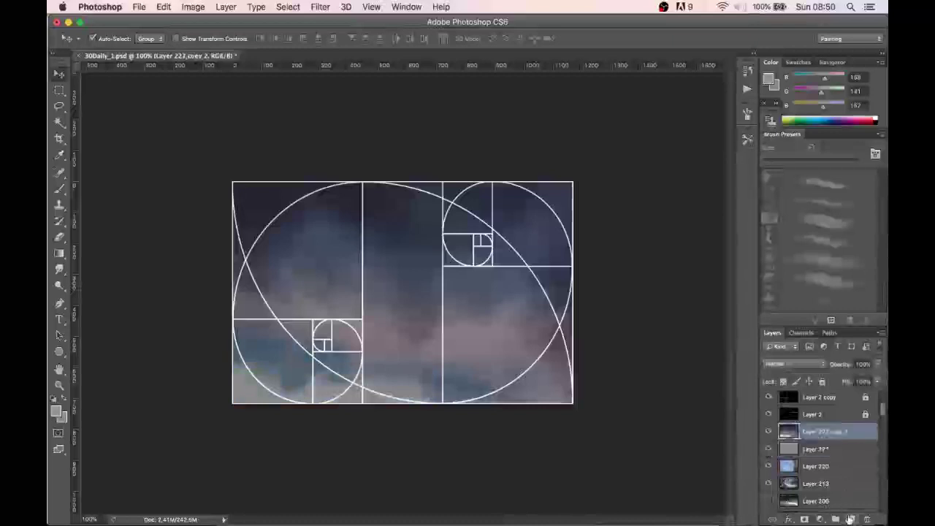
{"action": "left_click", "coordinate": [852, 519]}
{"action": "key", "text": "b"}
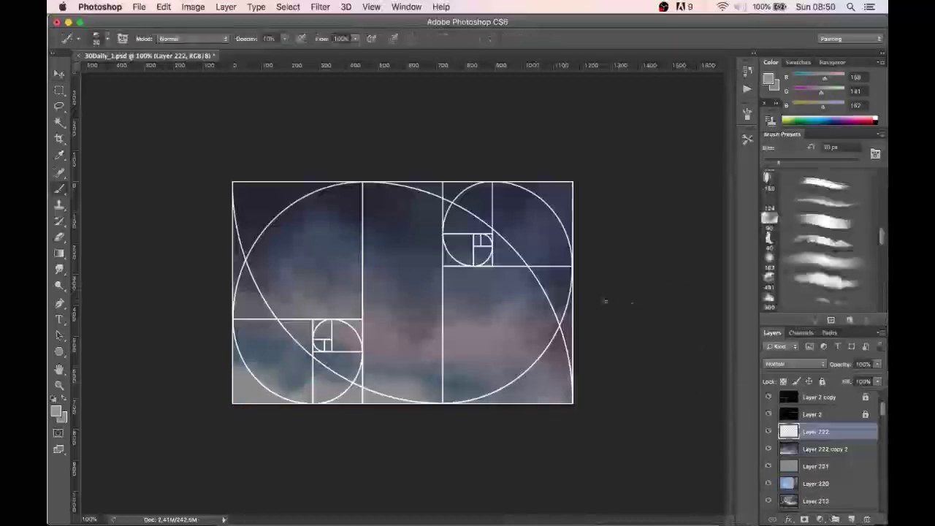
{"action": "left_click", "coordinate": [832, 223]}
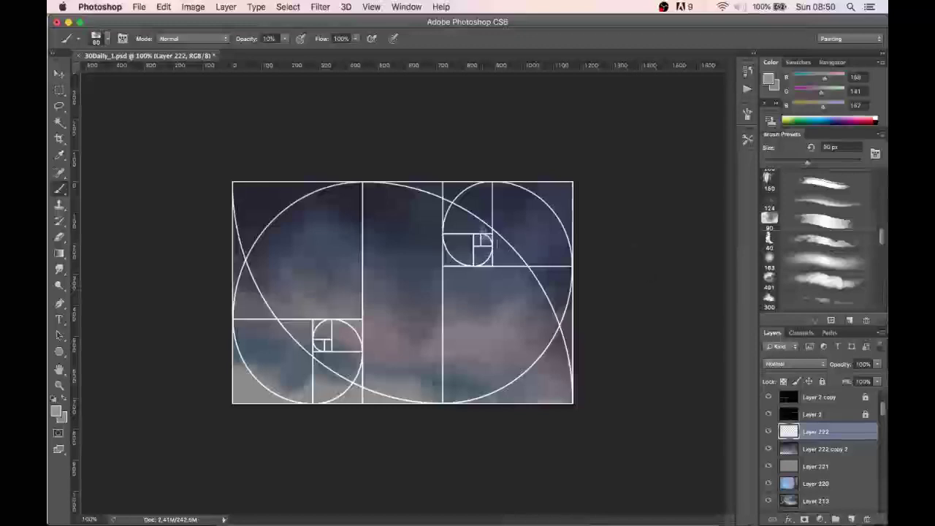
- Set the colour to dark blue RGB 34, 34, 47 and paint a rocky mountain silhouette right of centre with a 50 px brush at 80% opacity
{"action": "left_click", "coordinate": [767, 82]}
{"action": "left_click", "coordinate": [534, 249]}
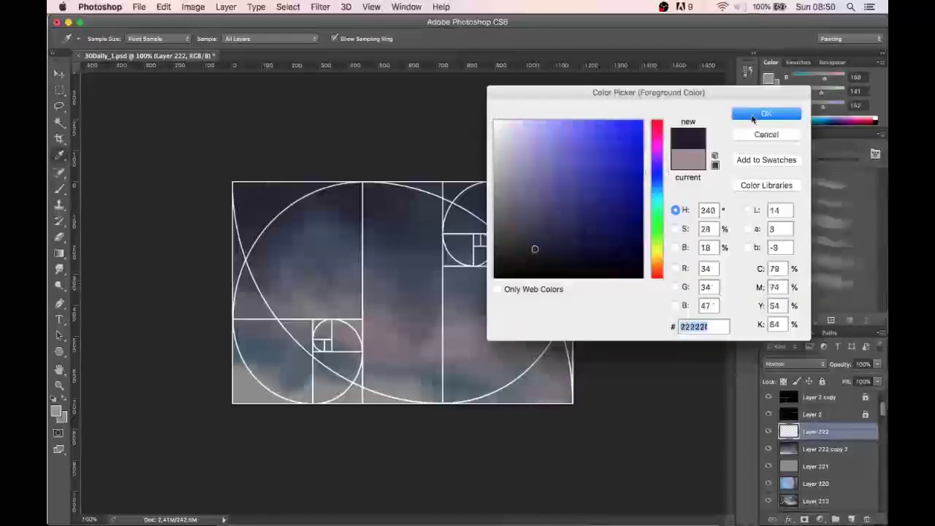
{"action": "left_click", "coordinate": [764, 114]}
{"action": "key", "text": "bracketleft"}
{"action": "key", "text": "bracketleft"}
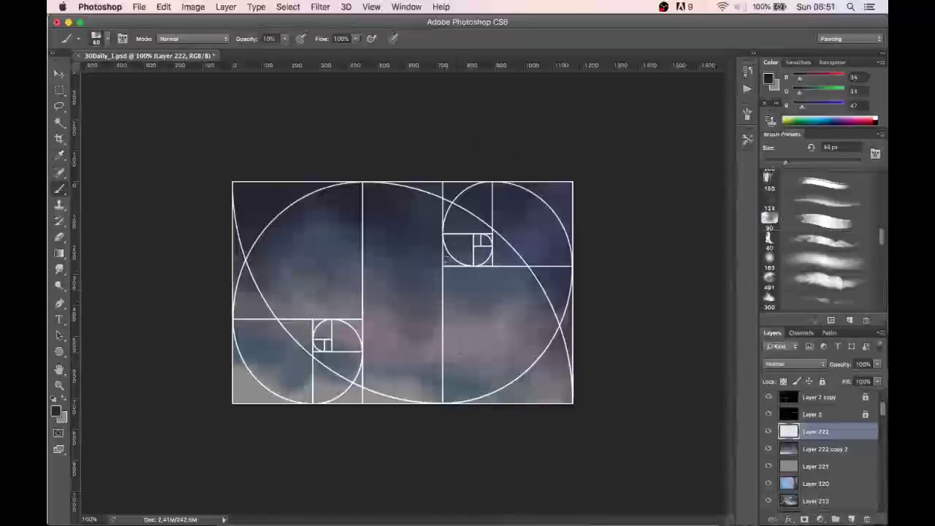
{"action": "key", "text": "bracketright"}
{"action": "key", "text": "bracketright"}
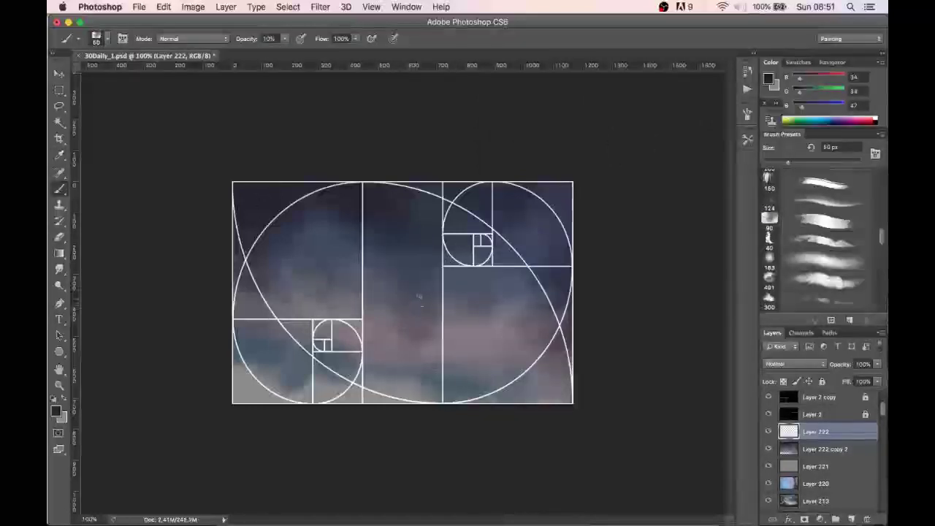
{"action": "mouse_move", "coordinate": [412, 312]}
{"action": "left_mouse_down"}
{"action": "mouse_move", "coordinate": [427, 284]}
{"action": "mouse_move", "coordinate": [432, 311]}
{"action": "mouse_move", "coordinate": [462, 255]}
{"action": "mouse_move", "coordinate": [459, 287]}
{"action": "mouse_move", "coordinate": [481, 254]}
{"action": "mouse_move", "coordinate": [474, 327]}
{"action": "mouse_move", "coordinate": [482, 336]}
{"action": "mouse_move", "coordinate": [484, 313]}
{"action": "mouse_move", "coordinate": [494, 324]}
{"action": "mouse_move", "coordinate": [505, 318]}
{"action": "mouse_move", "coordinate": [465, 323]}
{"action": "mouse_move", "coordinate": [414, 300]}
{"action": "mouse_move", "coordinate": [374, 321]}
{"action": "left_mouse_up"}
{"action": "mouse_move", "coordinate": [428, 248]}
{"action": "left_mouse_down"}
{"action": "mouse_move", "coordinate": [414, 311]}
{"action": "mouse_move", "coordinate": [431, 305]}
{"action": "left_mouse_up"}
{"action": "key", "text": "super+z"}
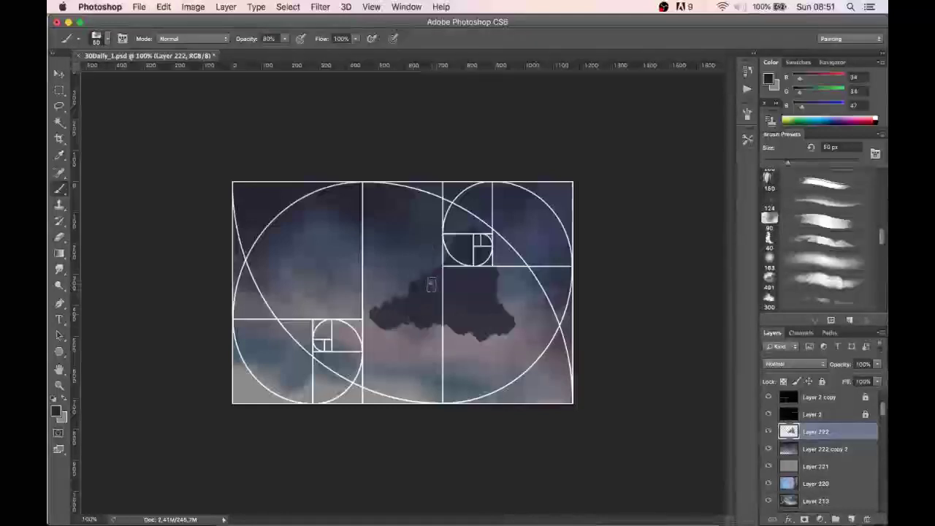
- Sample the silhouette's dark blue and refine the mountain's peak and left slope with brush sizes between 15 and 35 px
{"action": "left_click", "coordinate": [437, 286], "text": "alt"}
{"action": "key", "text": "bracketleft"}
{"action": "key", "text": "bracketleft"}
{"action": "key", "text": "bracketleft"}
{"action": "key", "text": "bracketleft"}
{"action": "key", "text": "bracketleft"}
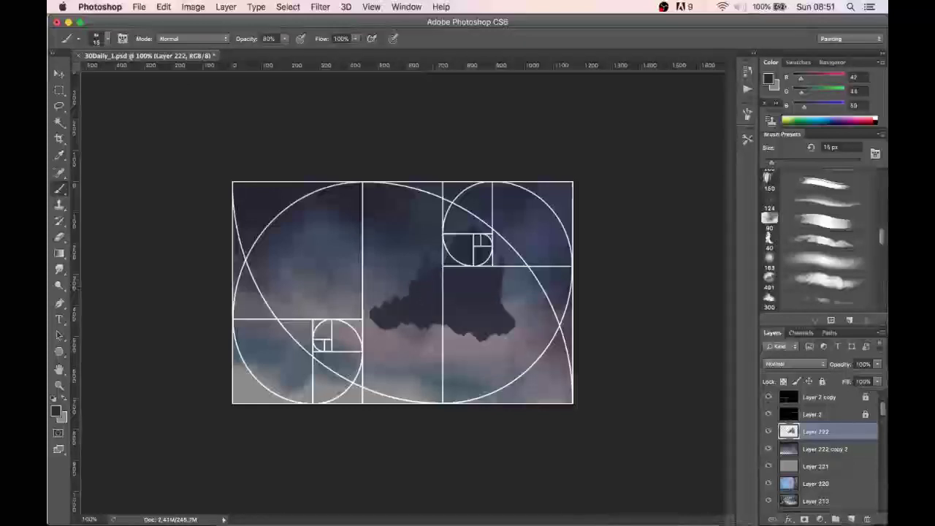
{"action": "key", "text": "bracketright"}
{"action": "key", "text": "bracketright"}
{"action": "left_click", "coordinate": [453, 283], "text": "alt"}
{"action": "mouse_move", "coordinate": [423, 272]}
{"action": "left_mouse_down"}
{"action": "mouse_move", "coordinate": [424, 259]}
{"action": "mouse_move", "coordinate": [439, 260]}
{"action": "left_mouse_up"}
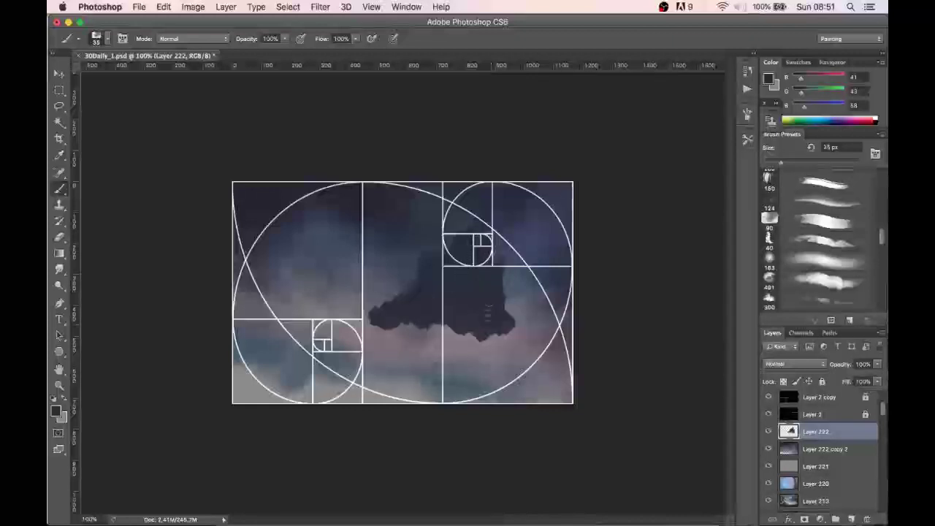
- Extend the dark silhouette into a mountain range across the full canvas width at 100% opacity, enlarging the brush to 50 px
{"action": "left_click_drag", "start_coordinate": [505, 319], "coordinate": [476, 313]}
{"action": "mouse_move", "coordinate": [497, 321]}
{"action": "left_mouse_down"}
{"action": "mouse_move", "coordinate": [505, 341]}
{"action": "mouse_move", "coordinate": [529, 341]}
{"action": "left_mouse_up"}
{"action": "mouse_move", "coordinate": [371, 311]}
{"action": "left_mouse_down"}
{"action": "mouse_move", "coordinate": [307, 321]}
{"action": "mouse_move", "coordinate": [289, 305]}
{"action": "mouse_move", "coordinate": [267, 307]}
{"action": "mouse_move", "coordinate": [394, 327]}
{"action": "mouse_move", "coordinate": [307, 333]}
{"action": "mouse_move", "coordinate": [258, 299]}
{"action": "mouse_move", "coordinate": [241, 329]}
{"action": "mouse_move", "coordinate": [278, 332]}
{"action": "mouse_move", "coordinate": [267, 309]}
{"action": "mouse_move", "coordinate": [296, 293]}
{"action": "mouse_move", "coordinate": [272, 301]}
{"action": "mouse_move", "coordinate": [376, 336]}
{"action": "mouse_move", "coordinate": [478, 343]}
{"action": "mouse_move", "coordinate": [570, 366]}
{"action": "mouse_move", "coordinate": [537, 344]}
{"action": "mouse_move", "coordinate": [570, 351]}
{"action": "left_mouse_up"}
{"action": "key", "text": "]"}
{"action": "key", "text": "]"}
{"action": "key", "text": "]"}
{"action": "mouse_move", "coordinate": [471, 334]}
{"action": "left_mouse_down"}
{"action": "mouse_move", "coordinate": [325, 317]}
{"action": "mouse_move", "coordinate": [532, 345]}
{"action": "left_mouse_up"}
- Add a layer between the mountain and the sky, sample the silhouette colour and paint a slightly lighter ridge behind it
{"action": "left_click", "coordinate": [828, 451]}
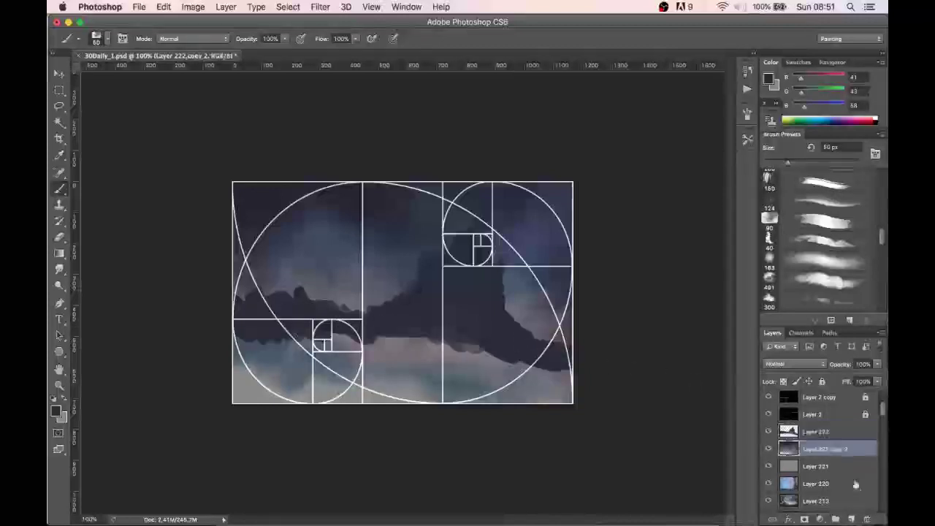
{"action": "left_click", "coordinate": [851, 518]}
{"action": "left_click", "coordinate": [457, 311], "text": "alt"}
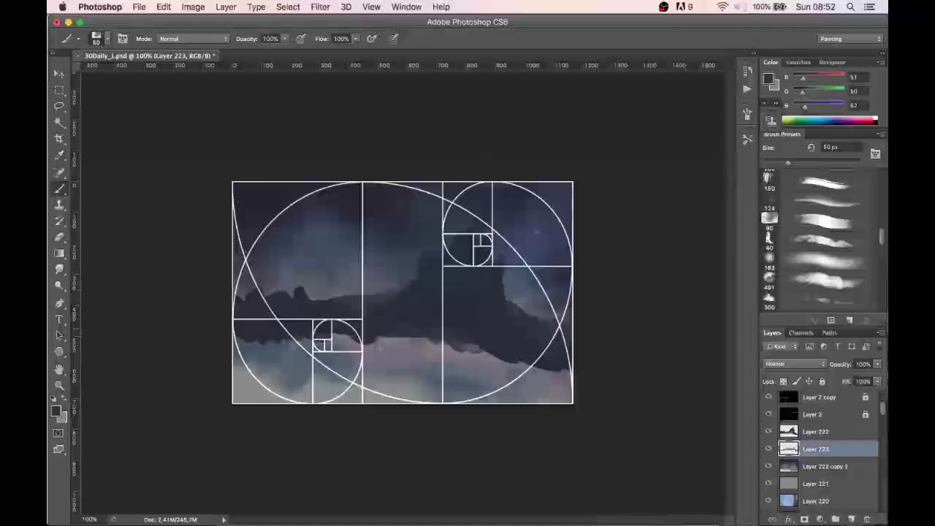
- Add a layer directly above the sky, lighten the sampled sky colour to RGB 73, 73, 93 and paint a more distant ridge
{"action": "left_click", "coordinate": [847, 469]}
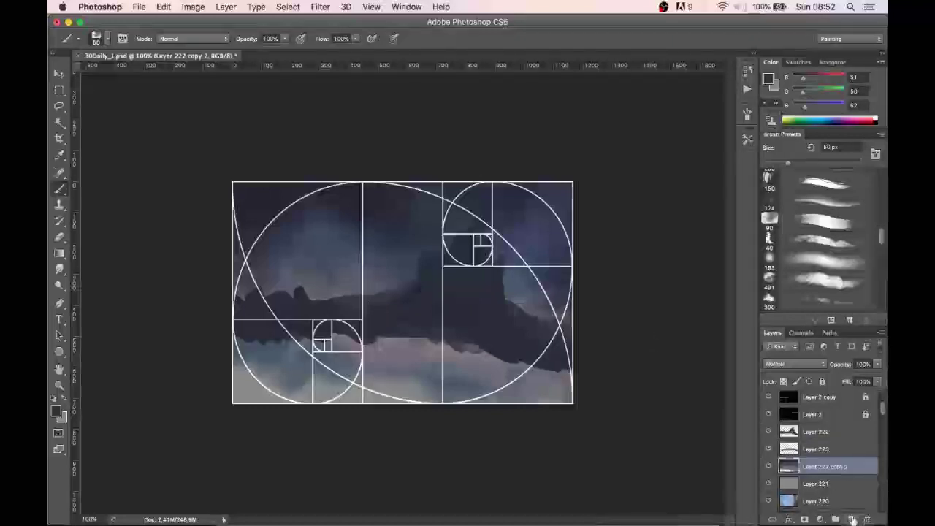
{"action": "left_click", "coordinate": [851, 517]}
{"action": "left_click", "coordinate": [390, 290], "text": "alt"}
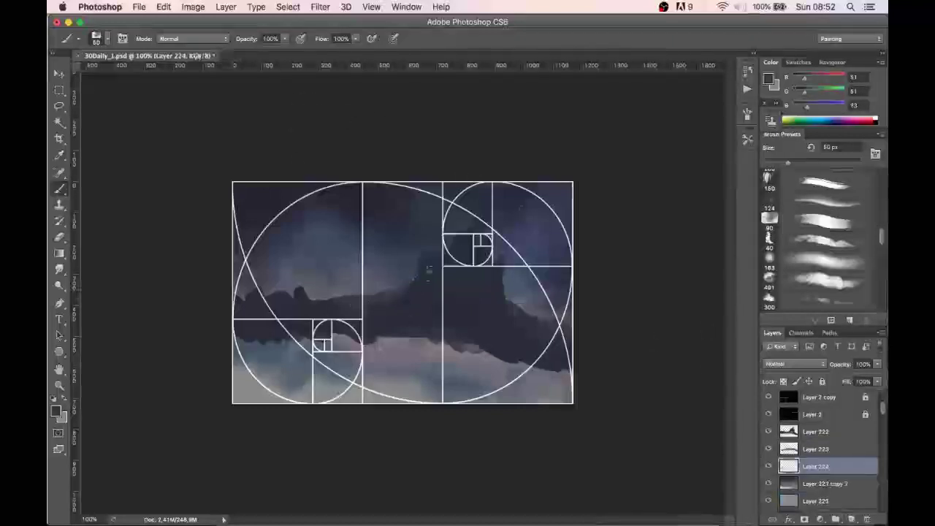
{"action": "left_click", "coordinate": [774, 87]}
{"action": "left_click", "coordinate": [522, 225]}
{"action": "left_click_drag", "start_coordinate": [522, 226], "coordinate": [526, 220]}
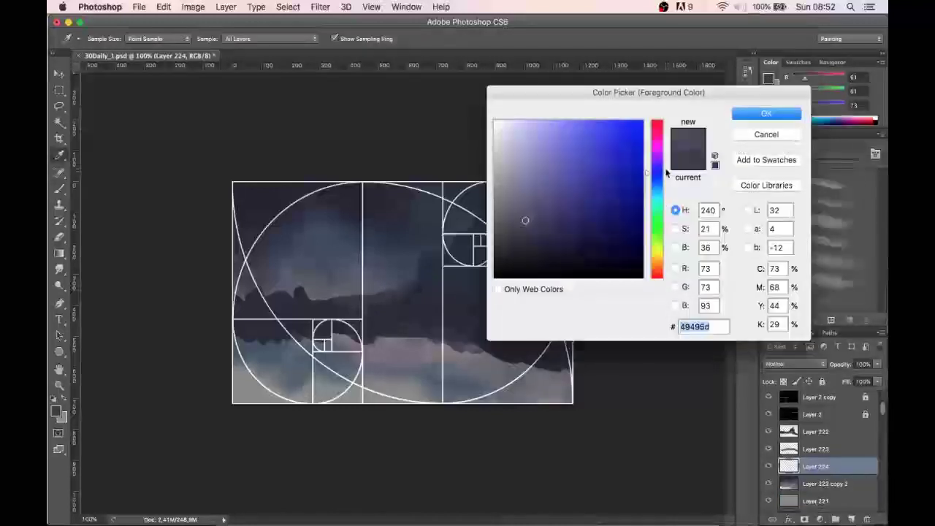
{"action": "left_click", "coordinate": [766, 114]}
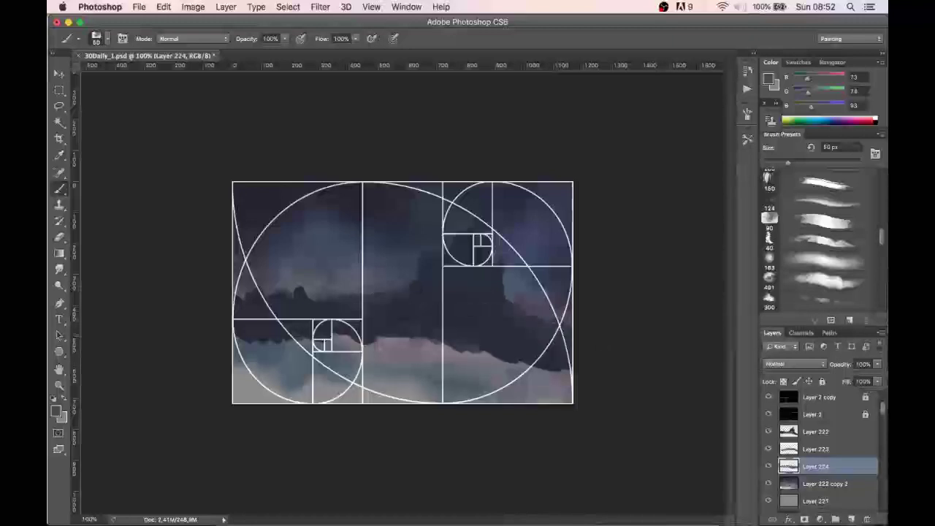
- Add a layer beneath the distant ridge, set the colour to blue-grey RGB 89, 98, 119 and paint the farthest hills along the horizon
{"action": "left_click", "coordinate": [851, 519]}
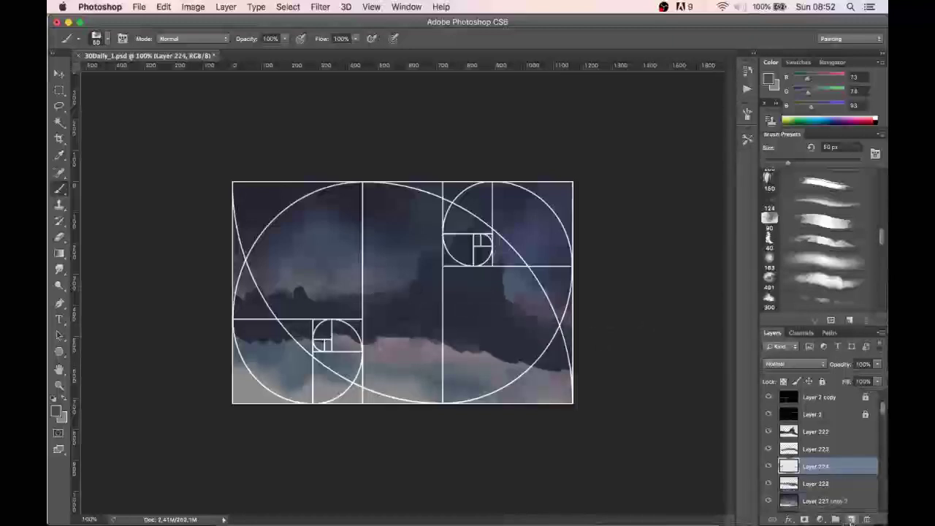
{"action": "key", "text": "super+bracketleft"}
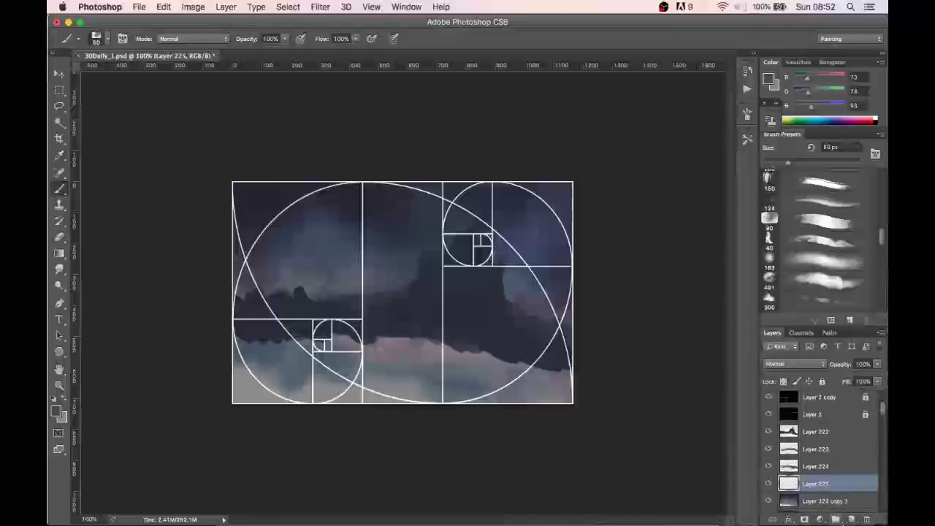
{"action": "left_click", "coordinate": [770, 79]}
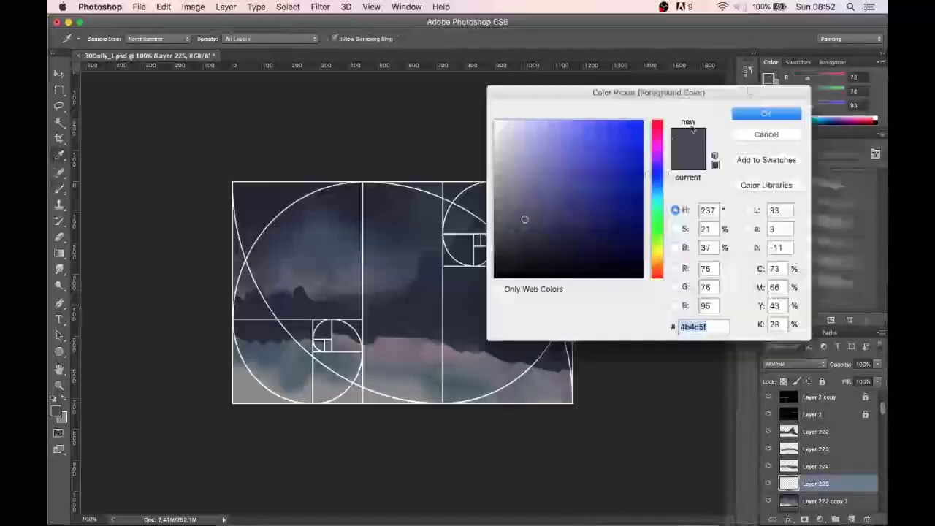
{"action": "left_click", "coordinate": [664, 180]}
{"action": "left_click", "coordinate": [534, 210]}
{"action": "left_click_drag", "start_coordinate": [533, 210], "coordinate": [531, 204]}
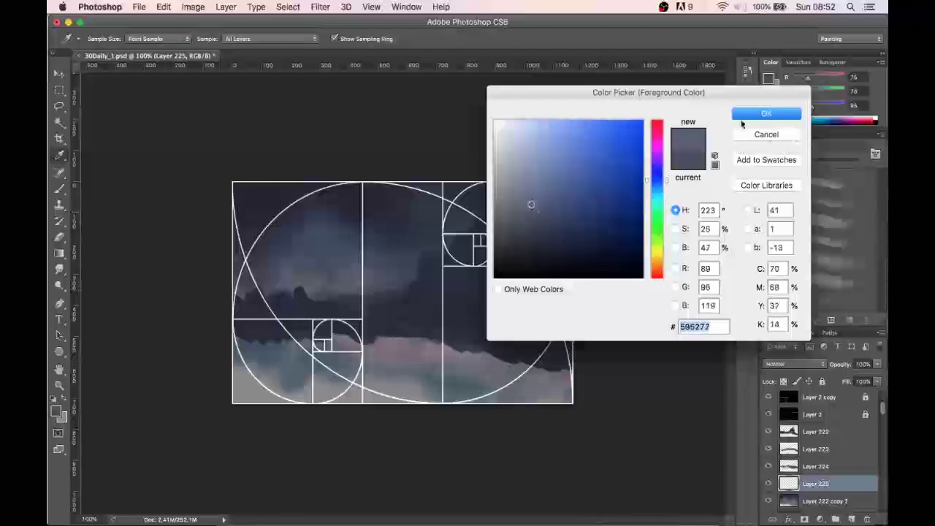
{"action": "left_click", "coordinate": [743, 116]}
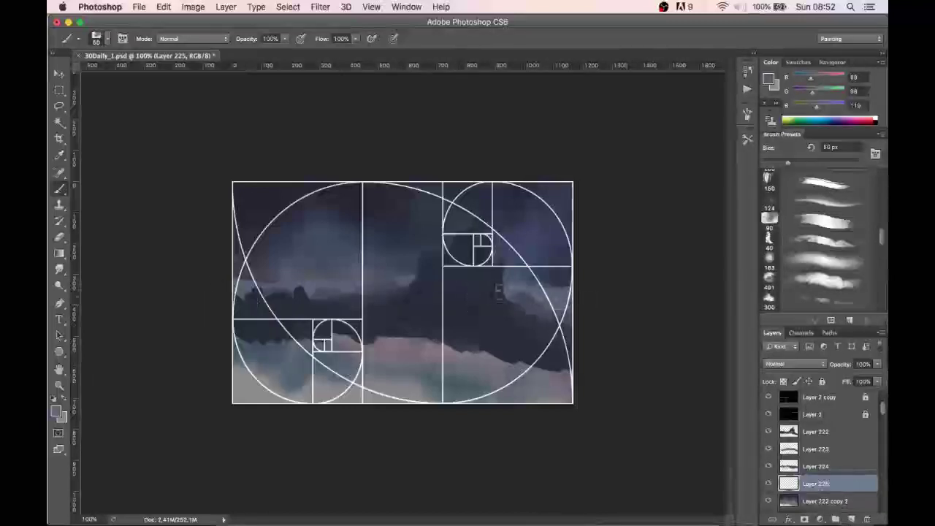
- Finish painting the farthest hills across the horizon and hide the second golden-ratio spiral guide, the one curling at the mountain peak
{"action": "left_click_drag", "start_coordinate": [425, 316], "coordinate": [263, 317]}
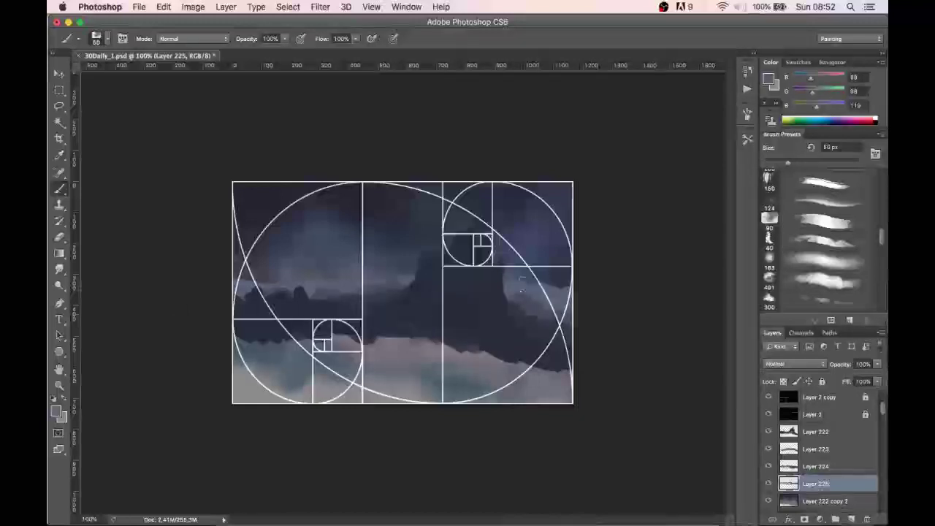
{"action": "left_click", "coordinate": [475, 279], "text": "alt"}
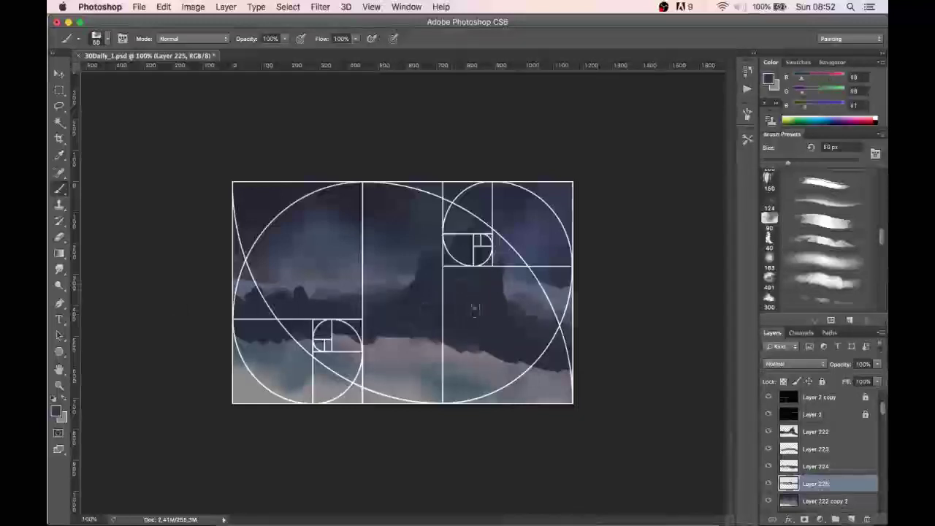
{"action": "left_click", "coordinate": [828, 436]}
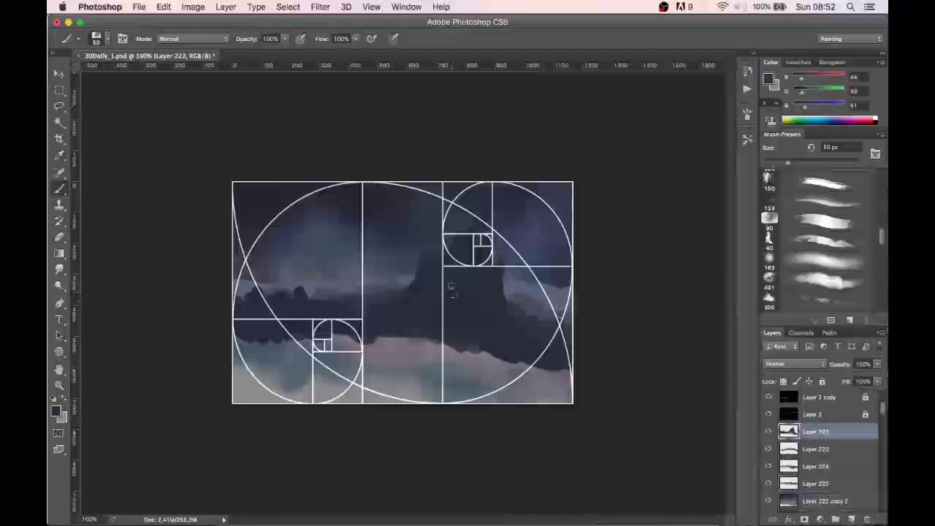
{"action": "left_click", "coordinate": [768, 413]}
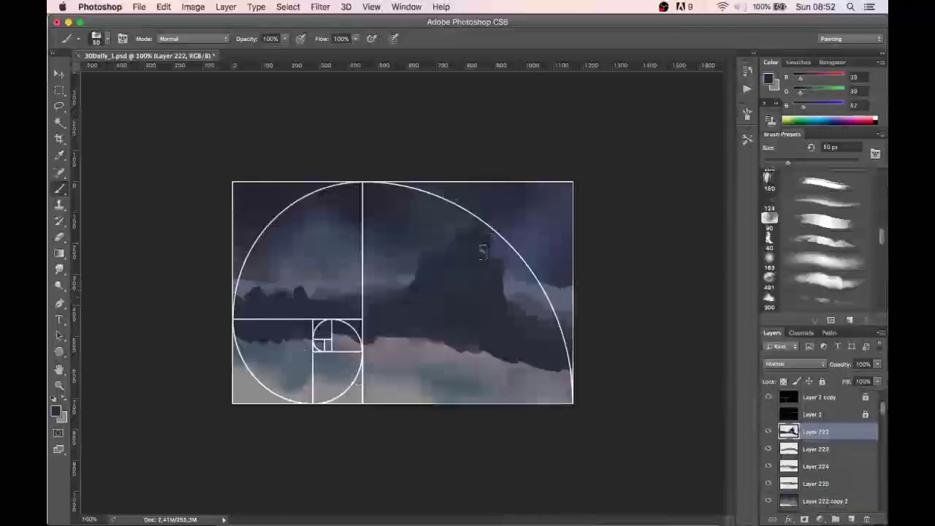
- Refine the jagged edges and peak of the main mountain silhouette on its own layer, varying the brush between 15 and 35 px
{"action": "key", "text": "["}
{"action": "key", "text": "["}
{"action": "key", "text": "["}
{"action": "key", "text": "["}
{"action": "key", "text": "["}
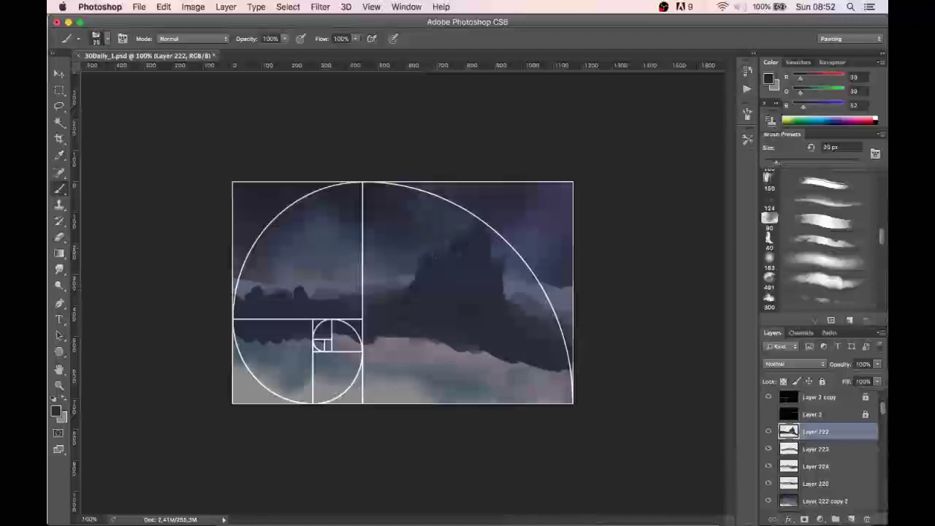
{"action": "key", "text": "bracketright"}
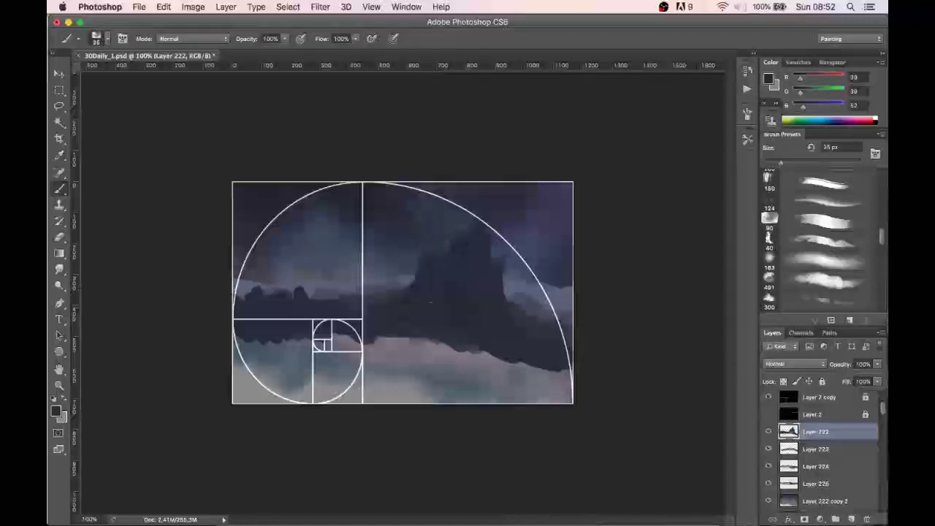
{"action": "key", "text": "bracketleft"}
{"action": "key", "text": "bracketleft"}
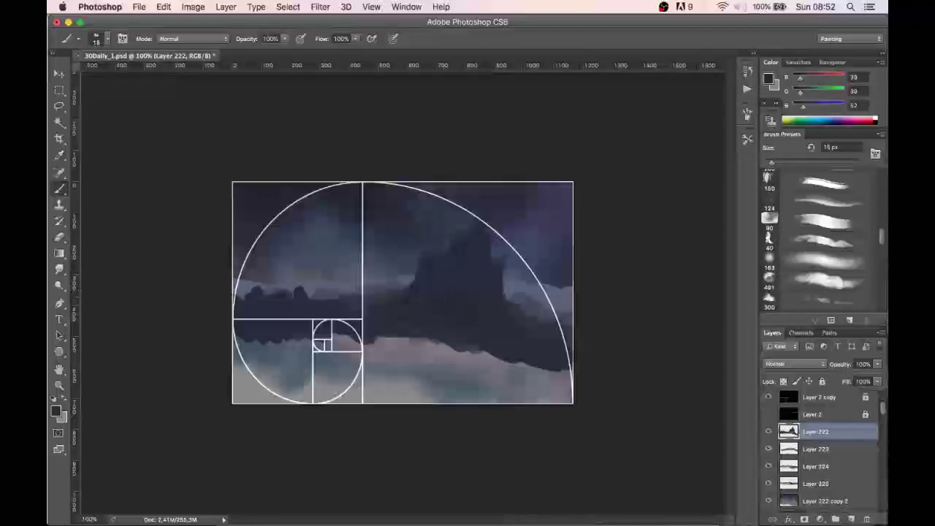
{"action": "key", "text": "bracketright"}
{"action": "key", "text": "bracketright"}
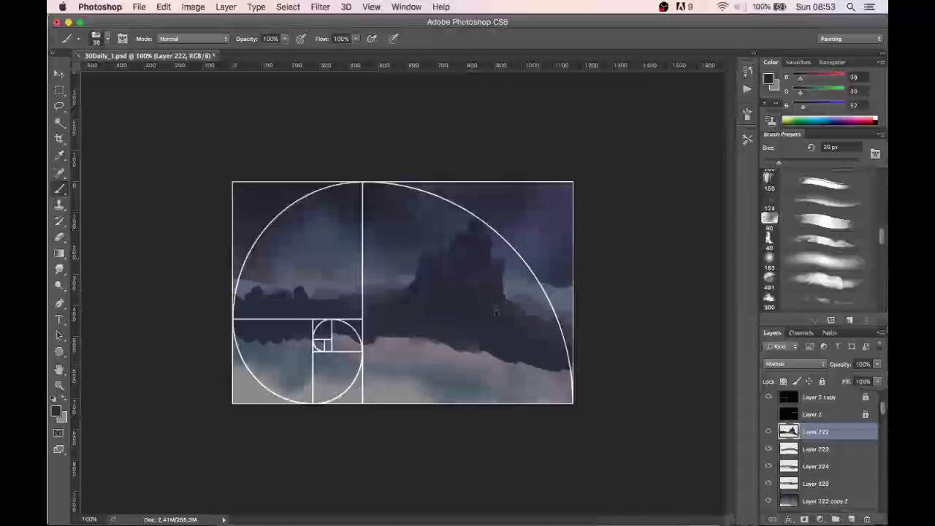
- Rotate the main mountain layer slightly counter-clockwise with Free Transform
{"action": "key", "text": "super+t"}
{"action": "left_click_drag", "start_coordinate": [597, 300], "coordinate": [599, 285]}
{"action": "key", "text": "Return"}
{"action": "key", "text": "b"}
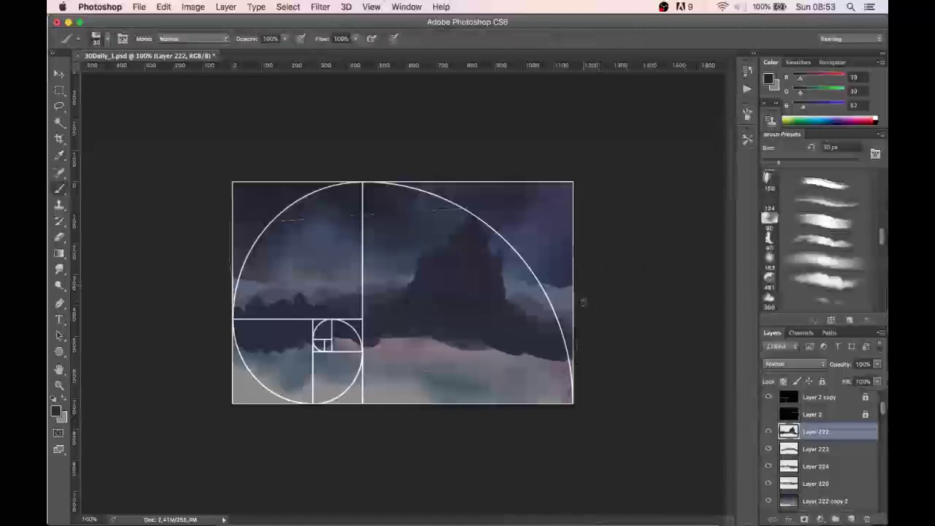
- Add a layer above the mountain, sample blue-grey from the sky and paint a curved band below the mountains with a 50 px brush
{"action": "left_click", "coordinate": [851, 519]}
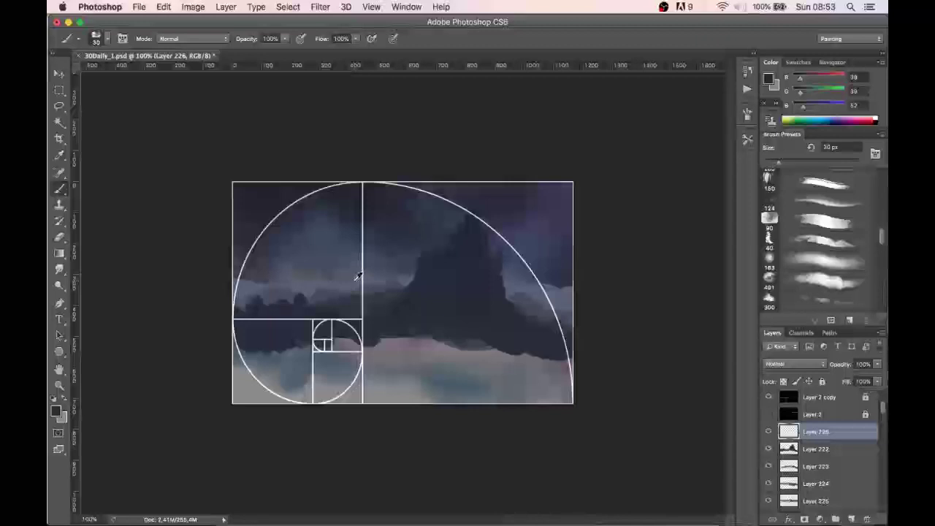
{"action": "left_click", "coordinate": [324, 228], "text": "alt"}
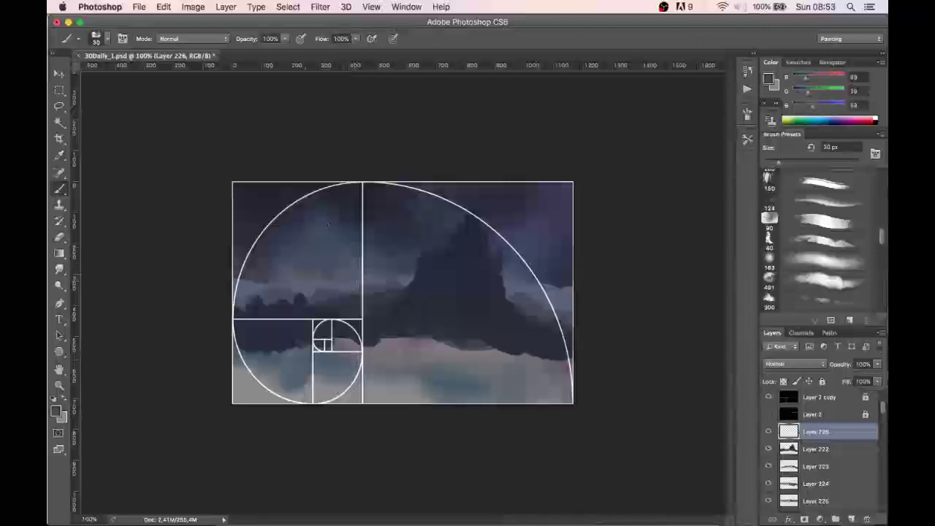
{"action": "key", "text": "bracketright"}
{"action": "key", "text": "bracketright"}
{"action": "key", "text": "bracketright"}
{"action": "mouse_move", "coordinate": [194, 355]}
{"action": "left_mouse_down"}
{"action": "mouse_move", "coordinate": [478, 355]}
{"action": "mouse_move", "coordinate": [570, 393]}
{"action": "mouse_move", "coordinate": [395, 339]}
{"action": "mouse_move", "coordinate": [316, 336]}
{"action": "mouse_move", "coordinate": [637, 380]}
{"action": "left_mouse_up"}
{"action": "left_click_drag", "start_coordinate": [205, 352], "coordinate": [224, 356]}
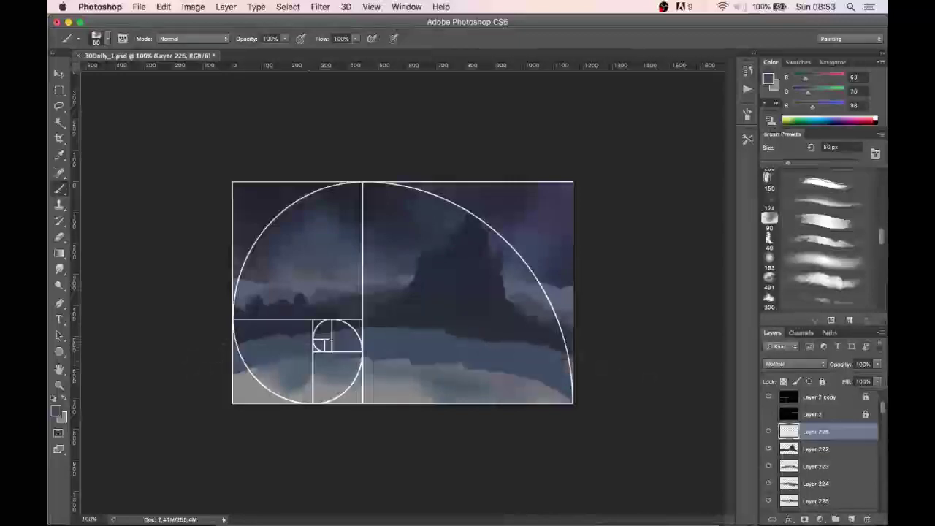
{"action": "mouse_move", "coordinate": [627, 374]}
{"action": "left_mouse_down"}
{"action": "mouse_move", "coordinate": [167, 346]}
{"action": "mouse_move", "coordinate": [453, 365]}
{"action": "mouse_move", "coordinate": [596, 388]}
{"action": "mouse_move", "coordinate": [190, 359]}
{"action": "left_mouse_up"}
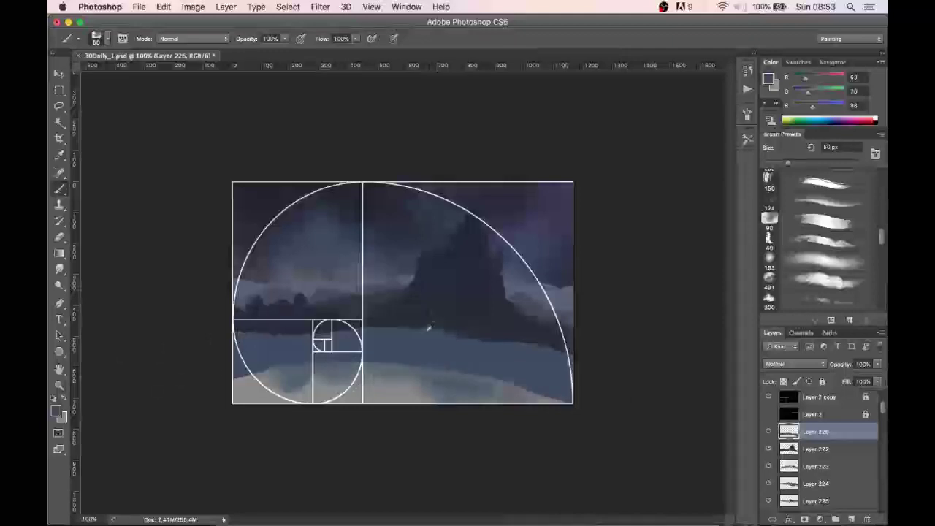
- Sample the dark silhouette colours and extend the mountain's base down over the blue-grey band
{"action": "left_click", "coordinate": [281, 302], "text": "alt"}
{"action": "mouse_move", "coordinate": [236, 321]}
{"action": "left_mouse_down"}
{"action": "mouse_move", "coordinate": [241, 334]}
{"action": "mouse_move", "coordinate": [304, 334]}
{"action": "left_mouse_up"}
{"action": "left_click", "coordinate": [450, 317], "text": "alt"}
{"action": "mouse_move", "coordinate": [359, 324]}
{"action": "left_mouse_down"}
{"action": "mouse_move", "coordinate": [449, 333]}
{"action": "mouse_move", "coordinate": [425, 333]}
{"action": "mouse_move", "coordinate": [449, 343]}
{"action": "mouse_move", "coordinate": [407, 345]}
{"action": "mouse_move", "coordinate": [421, 357]}
{"action": "left_mouse_up"}
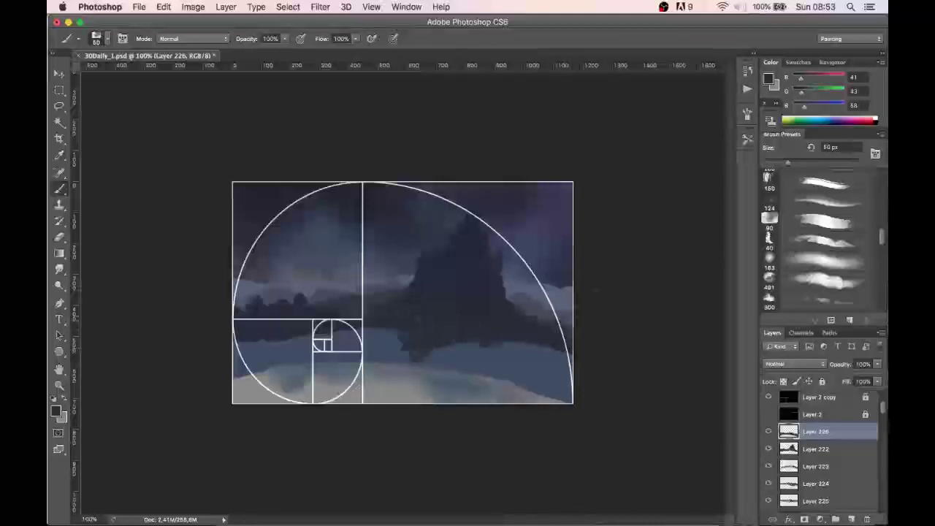
- Add a new top painting layer, set the colour to near-black RGB 22, 22, 27 and paint the foreground ground with a tall tree trunk
{"action": "left_click", "coordinate": [851, 519]}
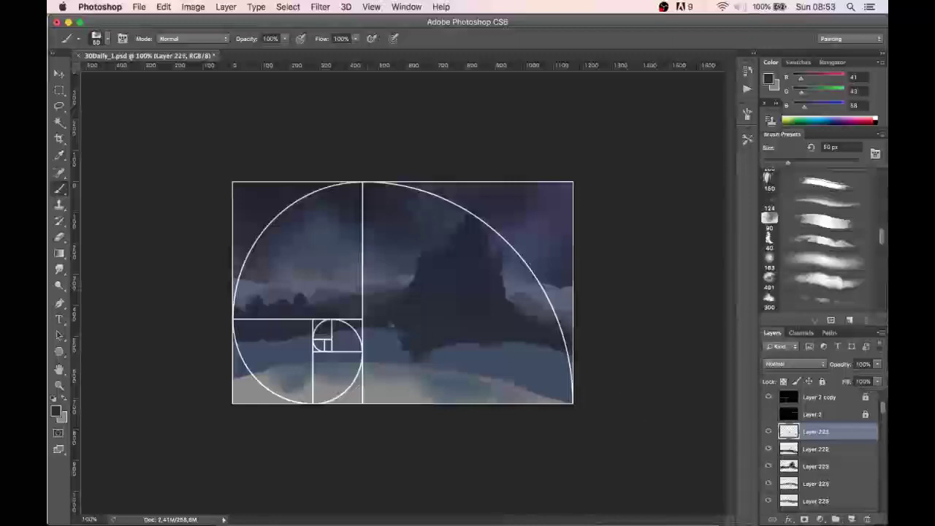
{"action": "left_click", "coordinate": [461, 291], "text": "alt"}
{"action": "left_click", "coordinate": [769, 79]}
{"action": "left_click_drag", "start_coordinate": [537, 241], "coordinate": [521, 261]}
{"action": "left_click", "coordinate": [764, 116]}
{"action": "mouse_move", "coordinate": [232, 365]}
{"action": "left_mouse_down"}
{"action": "mouse_move", "coordinate": [260, 394]}
{"action": "mouse_move", "coordinate": [300, 387]}
{"action": "mouse_move", "coordinate": [389, 398]}
{"action": "left_mouse_up"}
{"action": "mouse_move", "coordinate": [314, 414]}
{"action": "left_mouse_down"}
{"action": "mouse_move", "coordinate": [351, 388]}
{"action": "mouse_move", "coordinate": [281, 379]}
{"action": "mouse_move", "coordinate": [476, 429]}
{"action": "mouse_move", "coordinate": [445, 406]}
{"action": "mouse_move", "coordinate": [276, 401]}
{"action": "mouse_move", "coordinate": [322, 366]}
{"action": "mouse_move", "coordinate": [326, 438]}
{"action": "mouse_move", "coordinate": [292, 194]}
{"action": "mouse_move", "coordinate": [311, 412]}
{"action": "mouse_move", "coordinate": [274, 191]}
{"action": "mouse_move", "coordinate": [328, 418]}
{"action": "mouse_move", "coordinate": [291, 354]}
{"action": "mouse_move", "coordinate": [269, 441]}
{"action": "mouse_move", "coordinate": [282, 129]}
{"action": "left_mouse_up"}
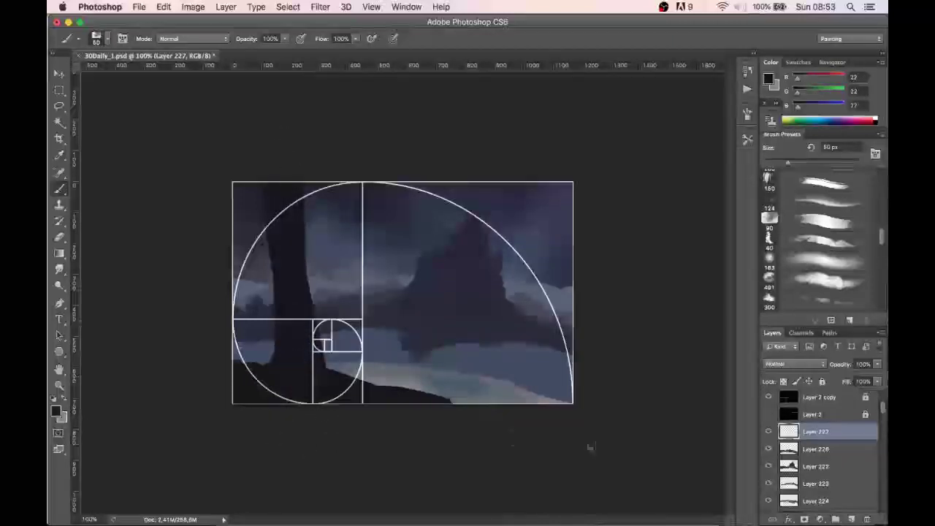
- Paint a second dark trunk along the canvas's left edge and extend the foreground ground across the bottom
{"action": "left_click_drag", "start_coordinate": [257, 391], "coordinate": [232, 188]}
{"action": "left_click_drag", "start_coordinate": [234, 151], "coordinate": [252, 422]}
{"action": "left_click_drag", "start_coordinate": [227, 259], "coordinate": [269, 406]}
{"action": "left_click_drag", "start_coordinate": [257, 328], "coordinate": [297, 411]}
{"action": "mouse_move", "coordinate": [270, 359]}
{"action": "left_mouse_down"}
{"action": "mouse_move", "coordinate": [250, 345]}
{"action": "mouse_move", "coordinate": [340, 408]}
{"action": "mouse_move", "coordinate": [347, 363]}
{"action": "mouse_move", "coordinate": [333, 384]}
{"action": "mouse_move", "coordinate": [328, 361]}
{"action": "mouse_move", "coordinate": [343, 390]}
{"action": "mouse_move", "coordinate": [393, 409]}
{"action": "mouse_move", "coordinate": [367, 388]}
{"action": "mouse_move", "coordinate": [467, 410]}
{"action": "mouse_move", "coordinate": [500, 408]}
{"action": "mouse_move", "coordinate": [456, 406]}
{"action": "mouse_move", "coordinate": [579, 381]}
{"action": "mouse_move", "coordinate": [499, 411]}
{"action": "left_mouse_up"}
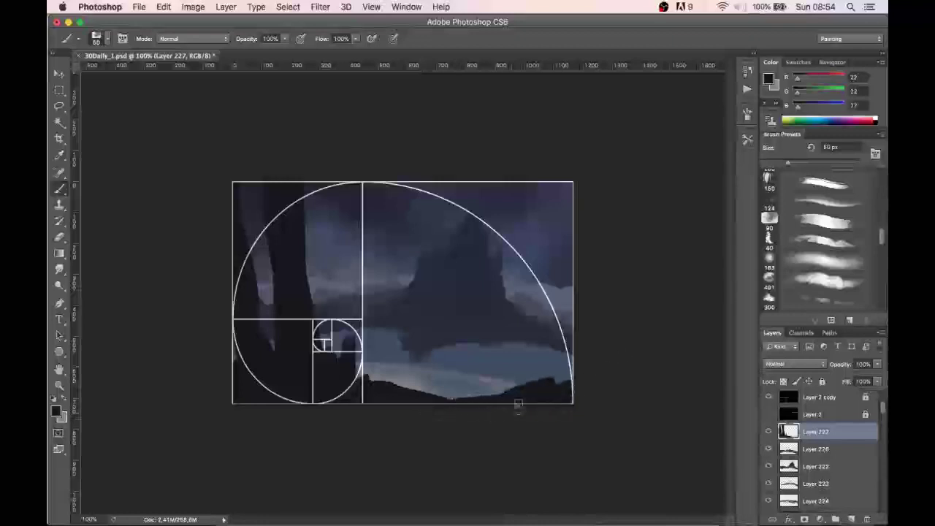
- Paint a leaning dark tree trunk with a flared base on the right side of the canvas
{"action": "left_click_drag", "start_coordinate": [532, 377], "coordinate": [569, 135]}
{"action": "mouse_move", "coordinate": [569, 134]}
{"action": "left_mouse_down"}
{"action": "mouse_move", "coordinate": [519, 346]}
{"action": "mouse_move", "coordinate": [515, 414]}
{"action": "mouse_move", "coordinate": [581, 122]}
{"action": "left_mouse_up"}
{"action": "mouse_move", "coordinate": [581, 122]}
{"action": "left_mouse_down"}
{"action": "mouse_move", "coordinate": [521, 376]}
{"action": "mouse_move", "coordinate": [529, 411]}
{"action": "mouse_move", "coordinate": [542, 268]}
{"action": "left_mouse_up"}
{"action": "left_click_drag", "start_coordinate": [506, 350], "coordinate": [501, 406]}
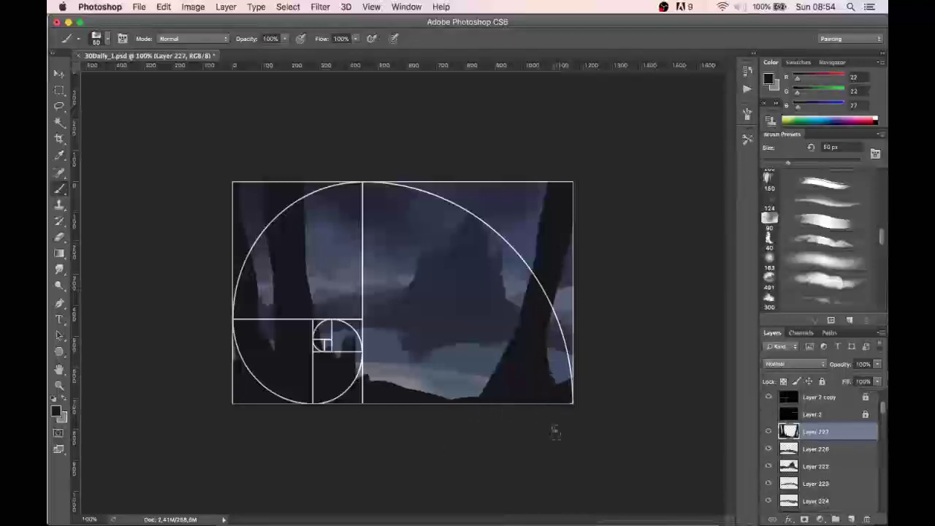
- Add a layer beneath the foreground trees, set the colour to RGB 31, 31, 44 and paint a midground bank behind them
{"action": "left_click", "coordinate": [851, 519]}
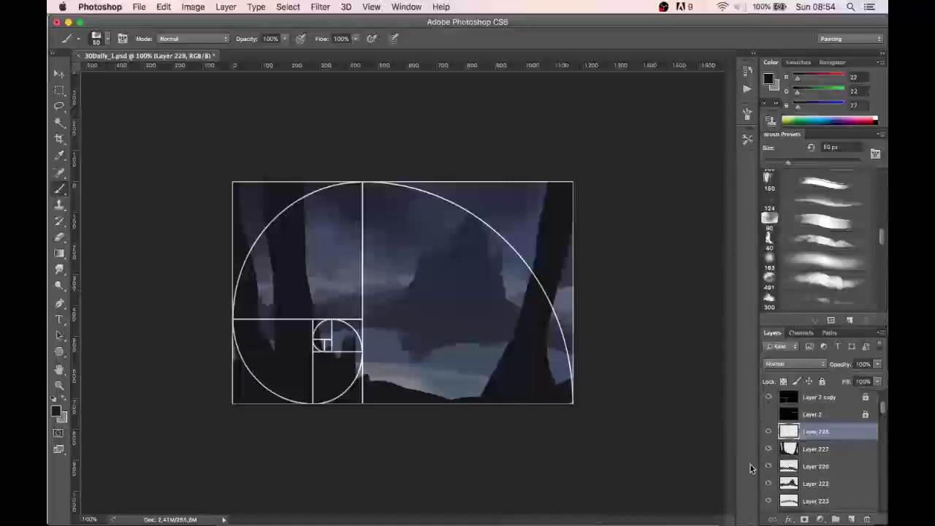
{"action": "key", "text": "super+bracketleft"}
{"action": "left_click", "coordinate": [453, 300], "text": "alt"}
{"action": "left_click", "coordinate": [769, 79]}
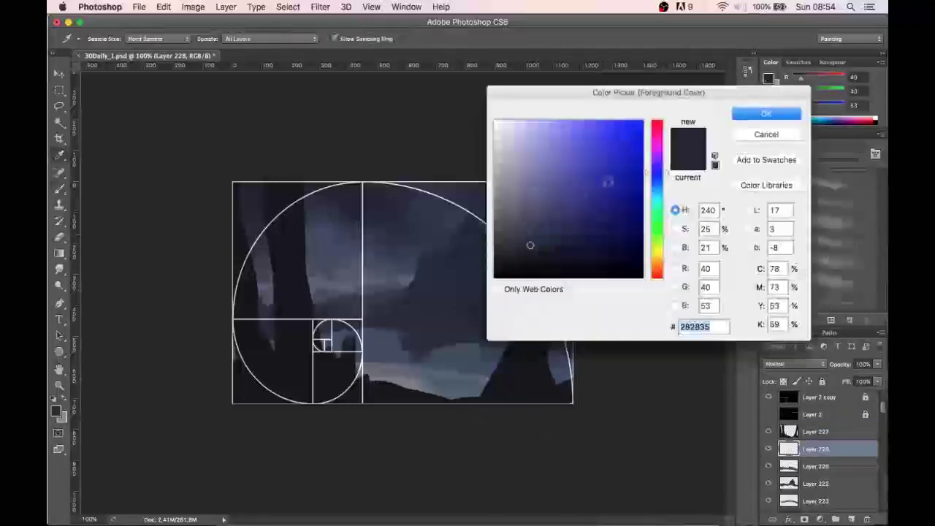
{"action": "left_click_drag", "start_coordinate": [534, 246], "coordinate": [538, 251]}
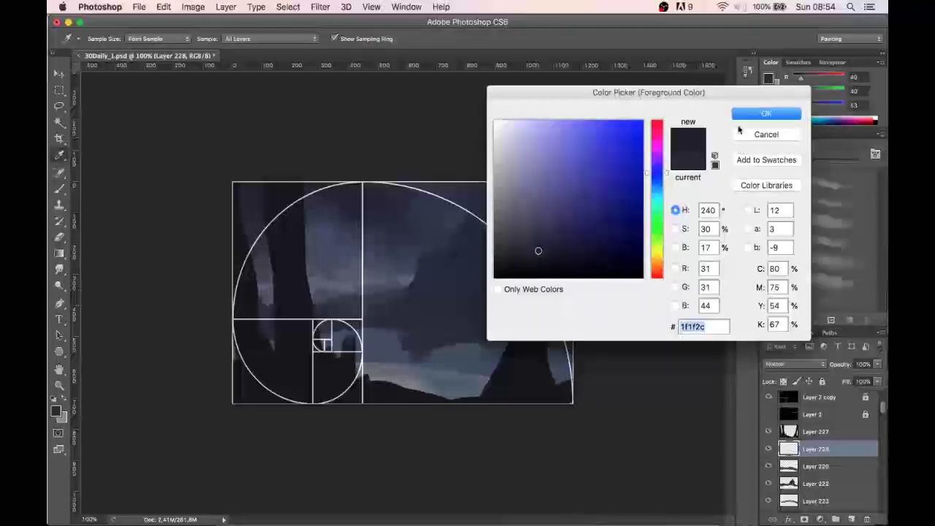
{"action": "left_click", "coordinate": [766, 113]}
{"action": "mouse_move", "coordinate": [360, 372]}
{"action": "left_mouse_down"}
{"action": "mouse_move", "coordinate": [442, 386]}
{"action": "mouse_move", "coordinate": [350, 363]}
{"action": "mouse_move", "coordinate": [488, 391]}
{"action": "left_mouse_up"}
{"action": "left_click_drag", "start_coordinate": [569, 390], "coordinate": [419, 386]}
{"action": "mouse_move", "coordinate": [501, 390]}
{"action": "left_mouse_down"}
{"action": "mouse_move", "coordinate": [567, 378]}
{"action": "mouse_move", "coordinate": [424, 373]}
{"action": "left_mouse_up"}
{"action": "left_click_drag", "start_coordinate": [272, 345], "coordinate": [235, 354]}
{"action": "left_click_drag", "start_coordinate": [380, 356], "coordinate": [446, 374]}
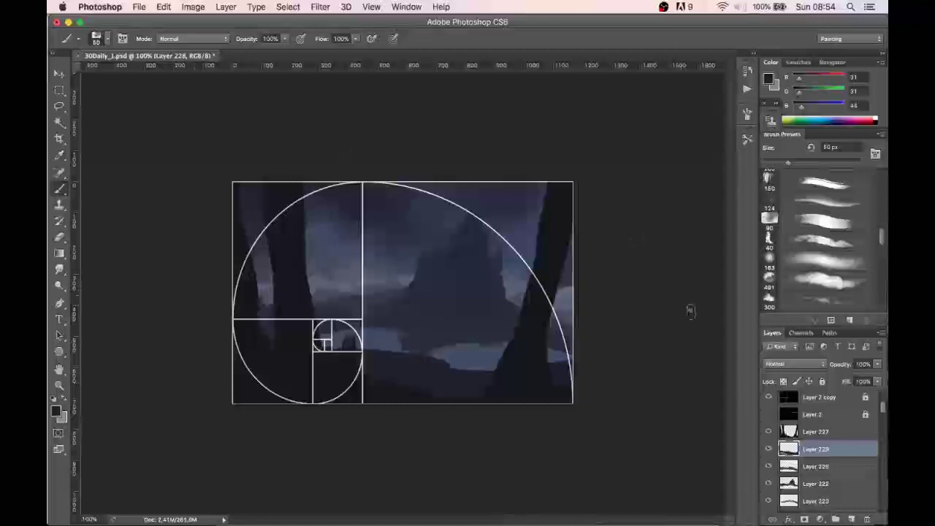
- Add a layer between the trees and the midground bank, choose the textured 491 px brush preset, shrink it to 100 px and sample a sky blue
{"action": "left_click", "coordinate": [848, 437]}
{"action": "mouse_move", "coordinate": [883, 406]}
{"action": "left_mouse_down"}
{"action": "mouse_move", "coordinate": [883, 416]}
{"action": "mouse_move", "coordinate": [882, 403]}
{"action": "left_mouse_up"}
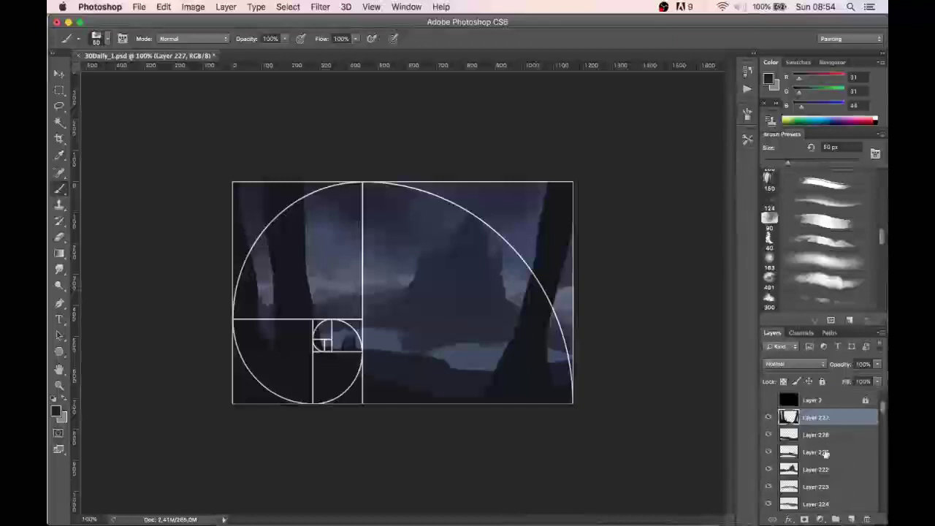
{"action": "left_click", "coordinate": [818, 436]}
{"action": "left_click", "coordinate": [852, 519]}
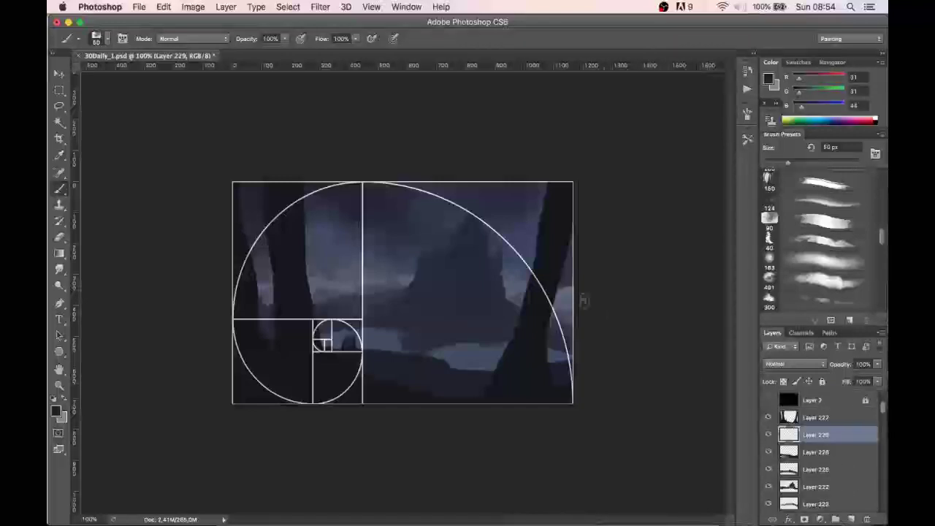
{"action": "left_click", "coordinate": [828, 276]}
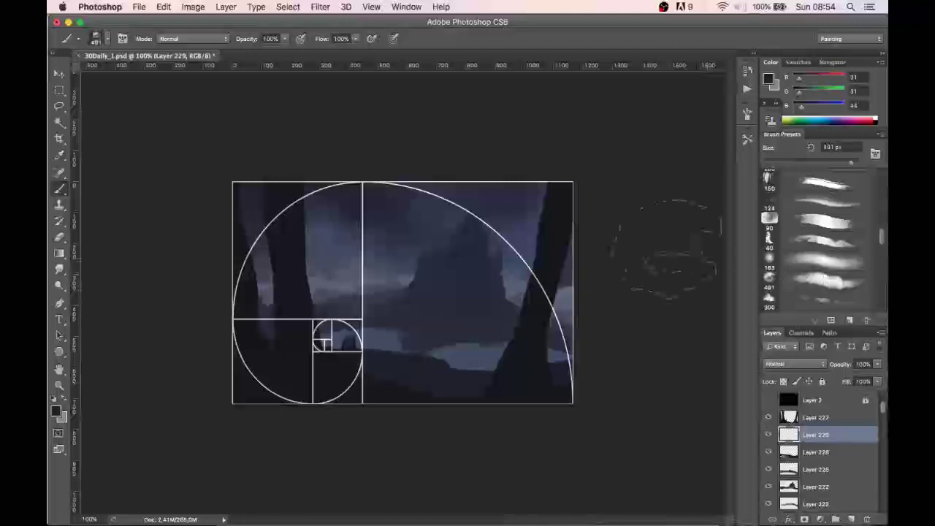
{"action": "key", "text": "bracketleft"}
{"action": "key", "text": "bracketleft"}
{"action": "key", "text": "bracketleft"}
{"action": "key", "text": "bracketleft"}
{"action": "key", "text": "bracketleft"}
{"action": "key", "text": "bracketleft"}
{"action": "key", "text": "bracketleft"}
{"action": "key", "text": "bracketleft"}
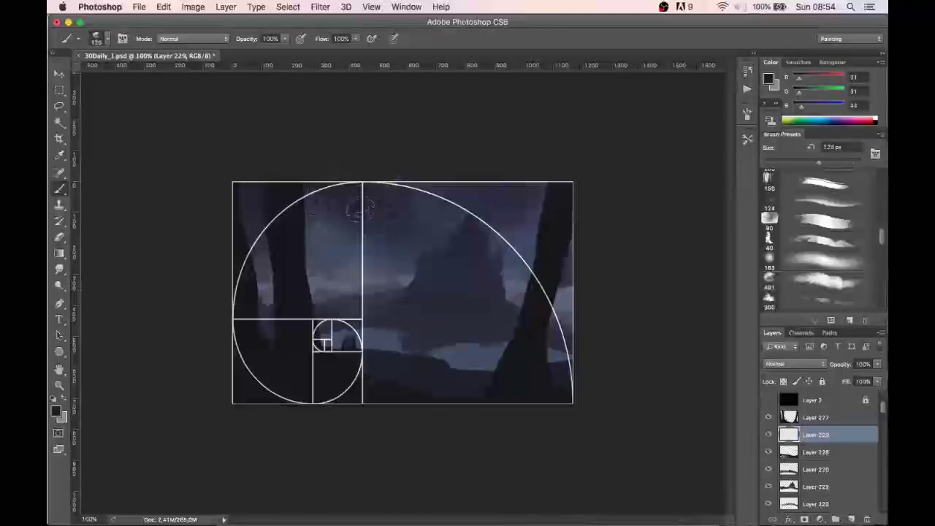
{"action": "left_click", "coordinate": [349, 255], "text": "alt"}
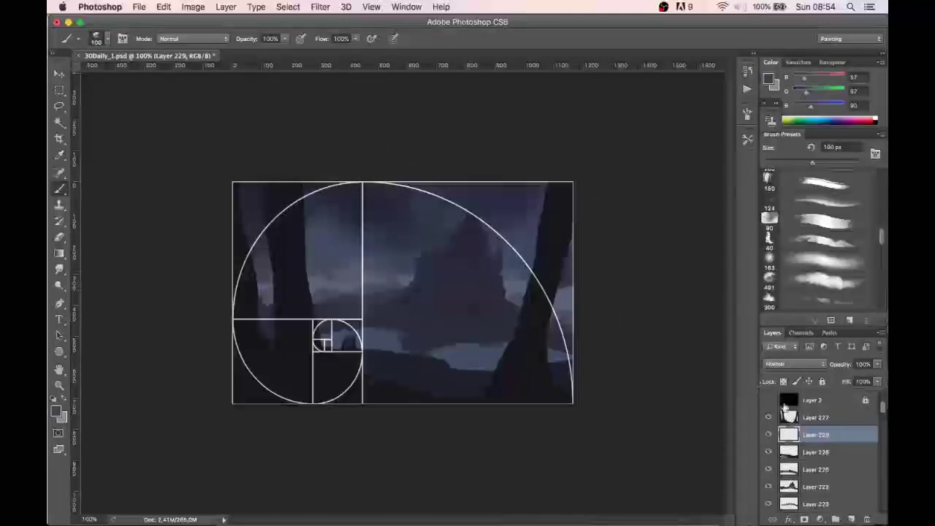
- Temporarily hide the four ridge and mountain layers above the farthest hills, sample the pinkish-grey horizon colour and show the layers again
{"action": "scroll", "coordinate": [882, 419], "scroll_direction": "down", "scroll_amount": 5}
{"action": "left_click_drag", "start_coordinate": [881, 418], "coordinate": [881, 413]}
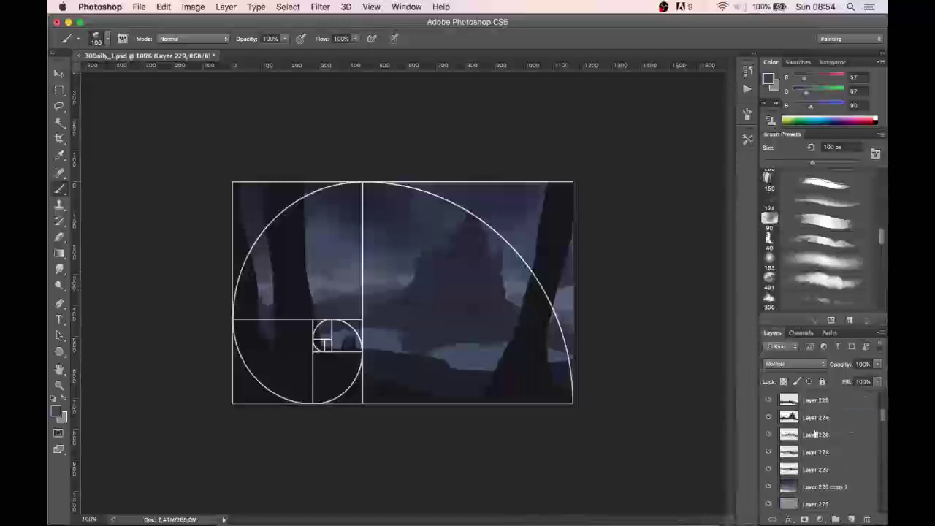
{"action": "left_click_drag", "start_coordinate": [767, 452], "coordinate": [768, 400]}
{"action": "left_click", "coordinate": [814, 473]}
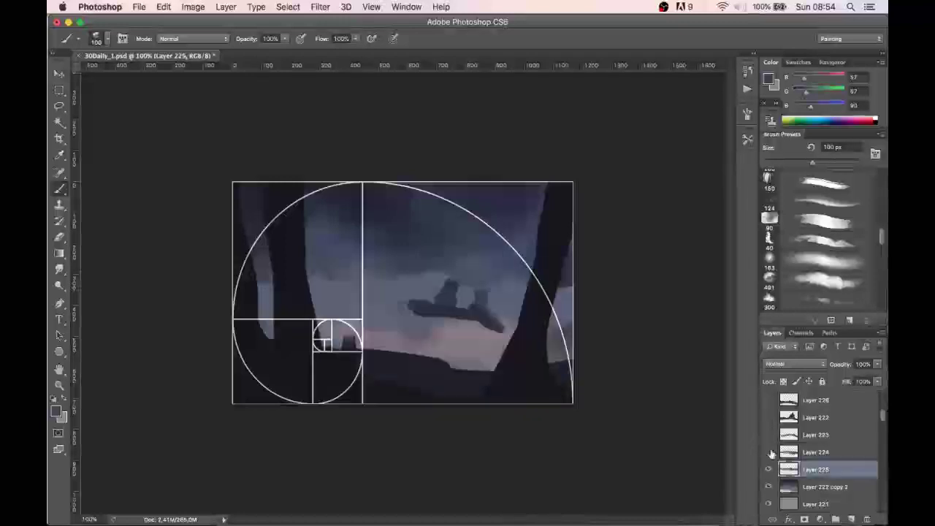
{"action": "left_click", "coordinate": [457, 322], "text": "alt"}
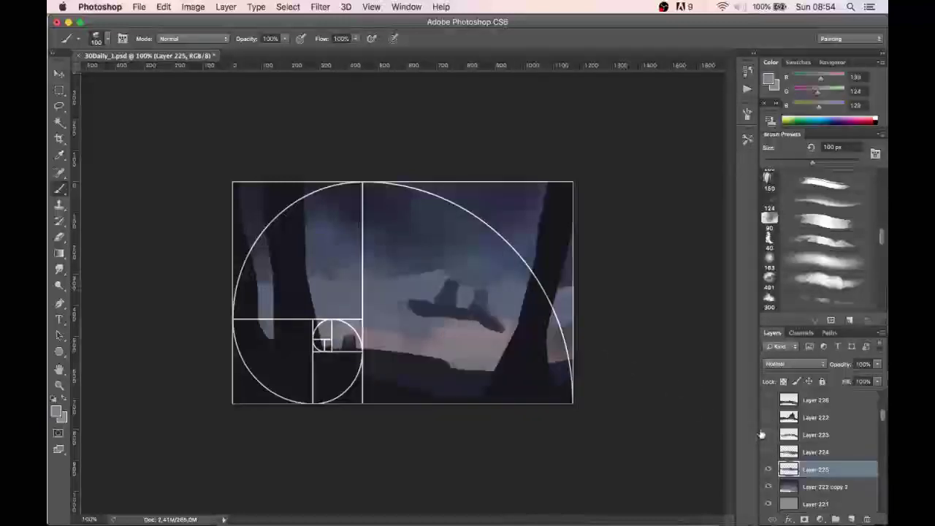
{"action": "left_click_drag", "start_coordinate": [768, 453], "coordinate": [768, 400]}
{"action": "scroll", "coordinate": [884, 422], "scroll_direction": "up", "scroll_amount": 4}
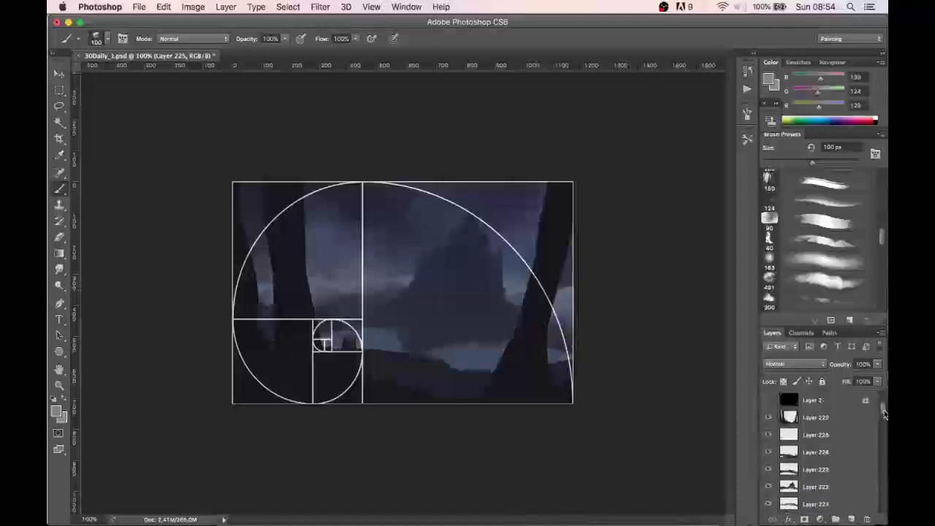
- Select the empty layer beneath the foreground trees and try mist strokes at 20% opacity with the brush reduced to 15 px
{"action": "key", "text": "2"}
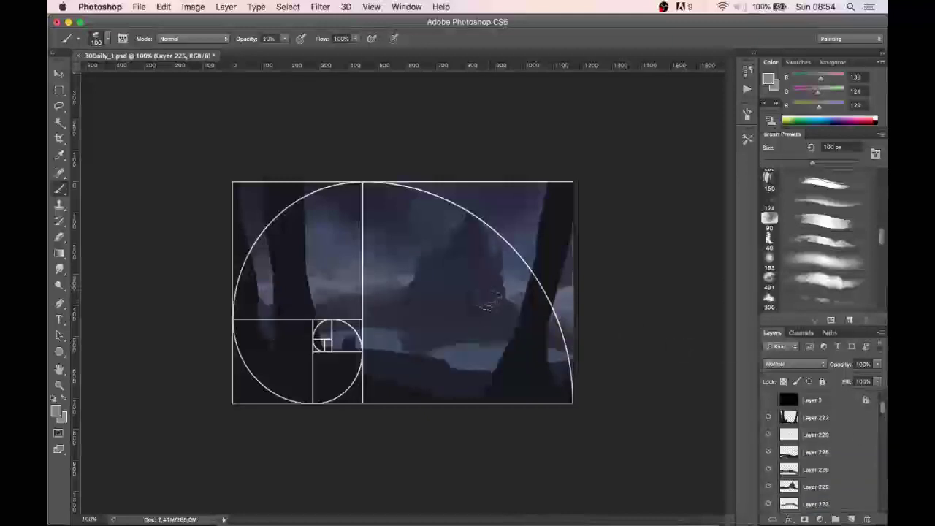
{"action": "left_click", "coordinate": [820, 434]}
{"action": "key", "text": "bracketleft"}
{"action": "key", "text": "bracketleft"}
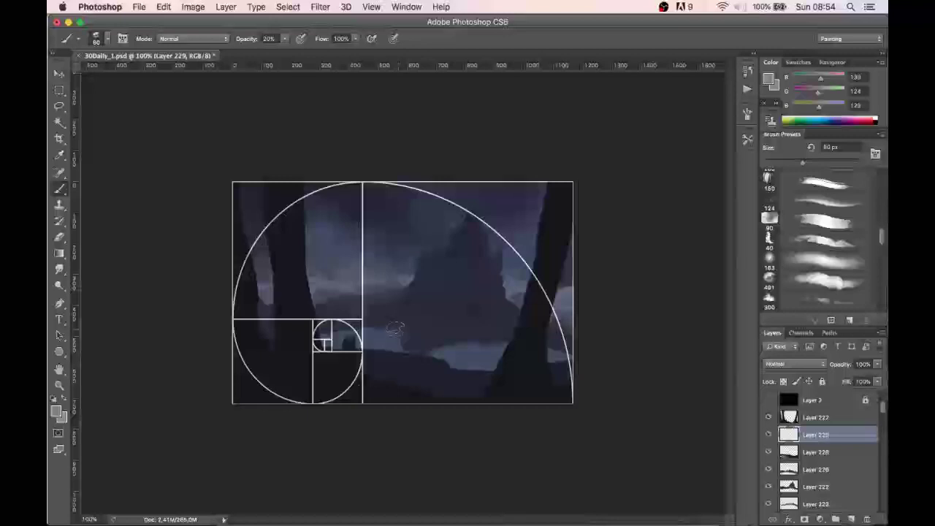
{"action": "key", "text": "bracketleft"}
{"action": "key", "text": "bracketleft"}
{"action": "key", "text": "bracketleft"}
{"action": "key", "text": "bracketleft"}
{"action": "key", "text": "bracketleft"}
{"action": "key", "text": "bracketleft"}
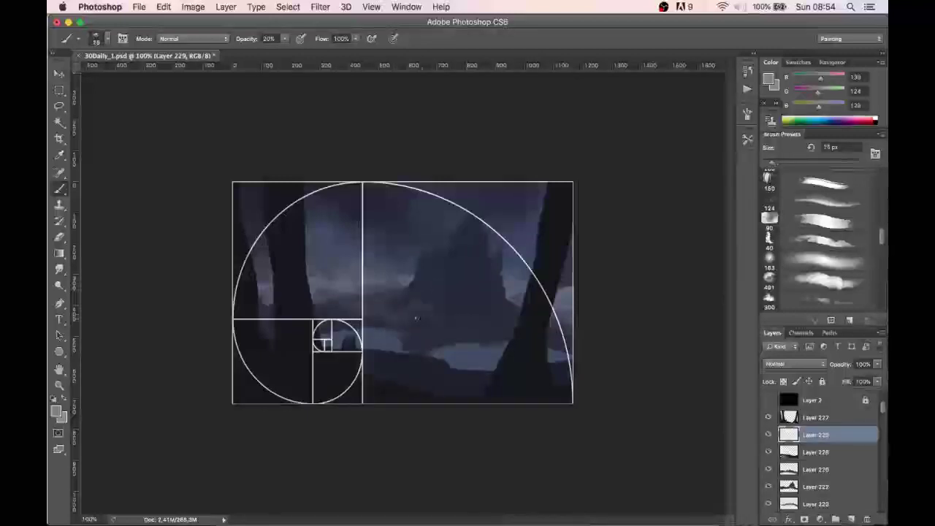
{"action": "key", "text": "bracketleft"}
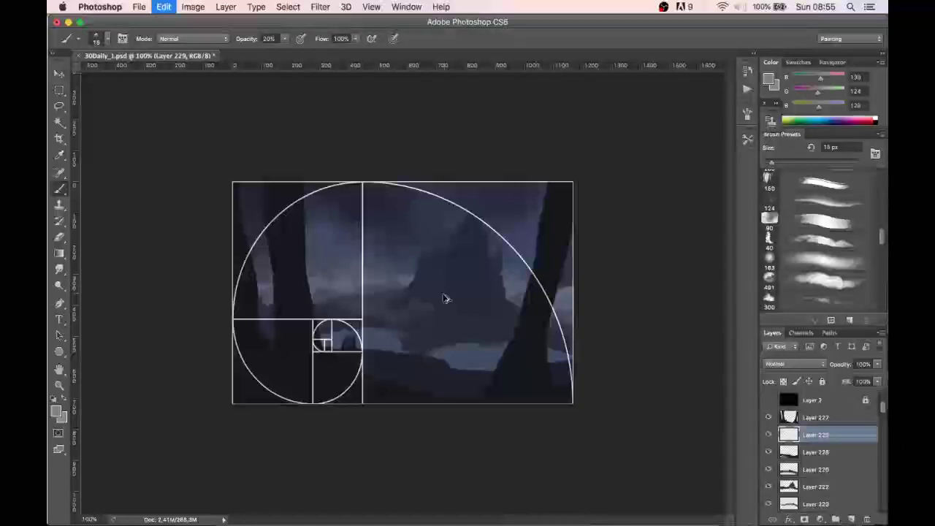
- Brush faint pinkish-grey mist around the distant mountain's base at 10% opacity with a 35–40 px brush, finishing at 10 px
{"action": "key", "text": "1"}
{"action": "key", "text": "bracketright"}
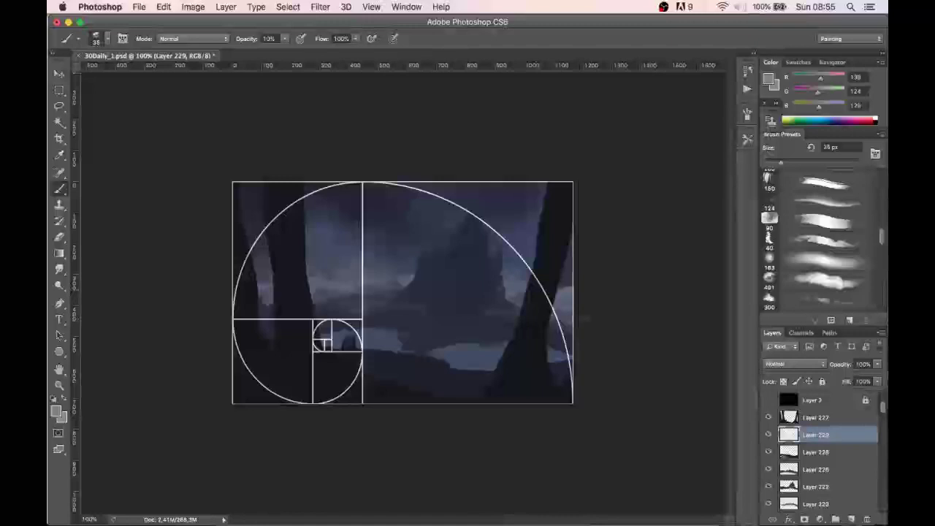
{"action": "key", "text": "bracketright"}
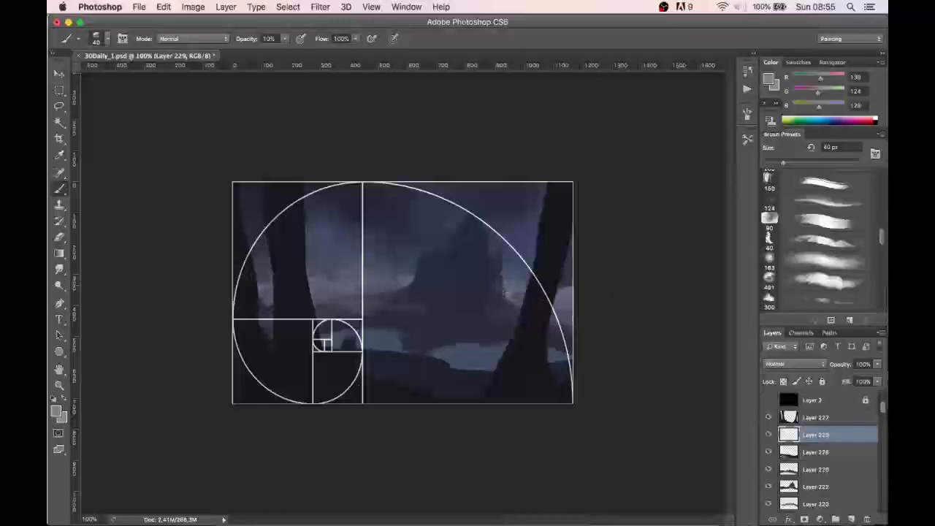
{"action": "key", "text": "bracketleft"}
{"action": "key", "text": "bracketleft"}
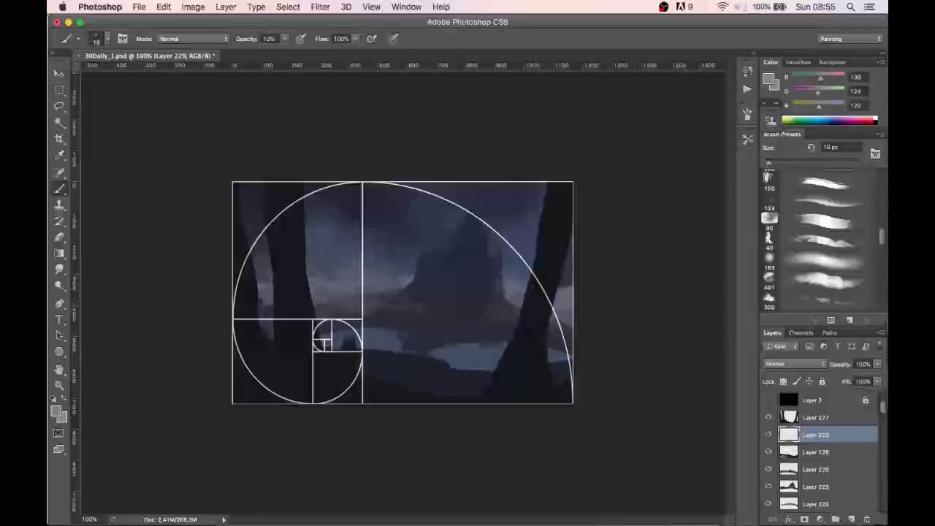
- Select the distant mountain's layer, choose the textured 90 px brush preset and sample the mountain's dark blue-grey
{"action": "mouse_move", "coordinate": [440, 274]}
{"action": "left_mouse_down"}
{"action": "mouse_move", "coordinate": [490, 241]}
{"action": "mouse_move", "coordinate": [413, 256]}
{"action": "left_mouse_up"}
{"action": "left_click", "coordinate": [488, 232], "text": "super"}
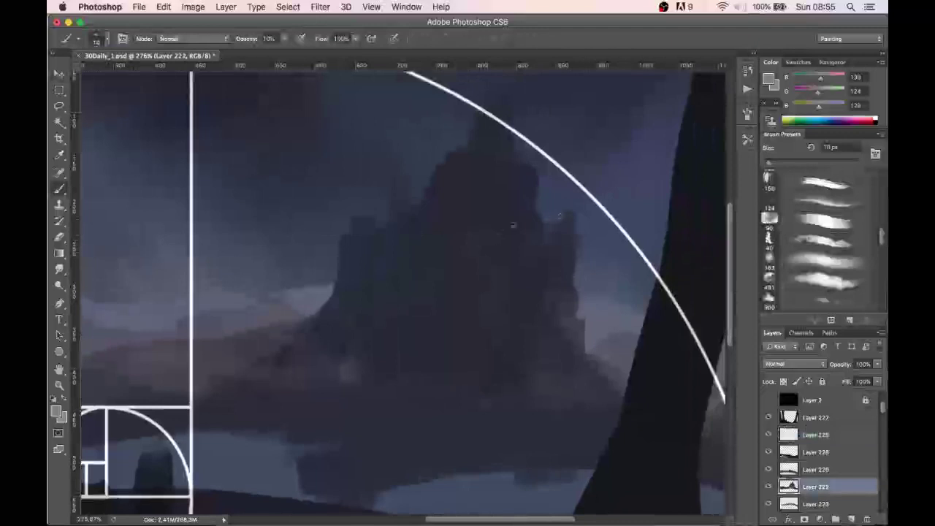
{"action": "left_click", "coordinate": [845, 226]}
{"action": "left_click", "coordinate": [450, 182], "text": "alt"}
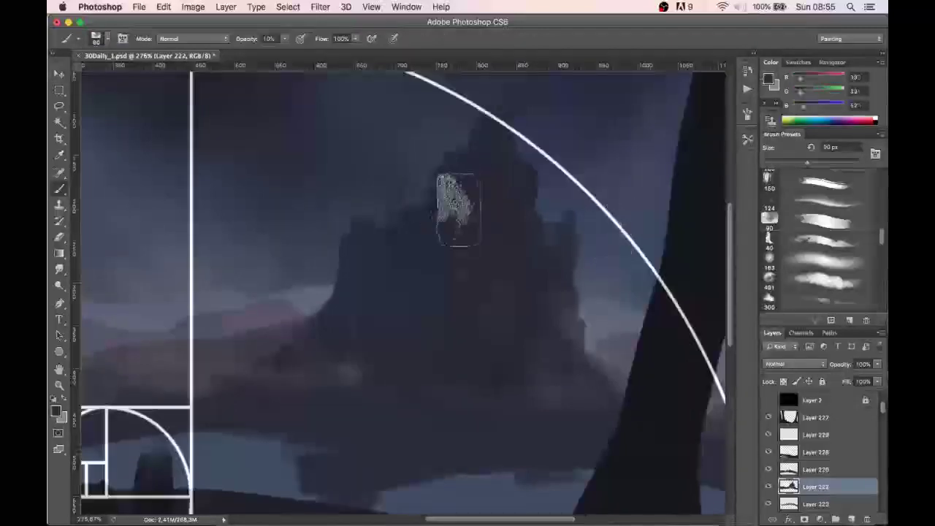
- Paint the mountain's summit and both shoulders broader and fuller at 45 px and 100% opacity
{"action": "key", "text": "bracketleft"}
{"action": "key", "text": "bracketleft"}
{"action": "key", "text": "bracketleft"}
{"action": "key", "text": "bracketleft"}
{"action": "key", "text": "bracketleft"}
{"action": "key", "text": "0"}
{"action": "left_click_drag", "start_coordinate": [442, 182], "coordinate": [458, 193]}
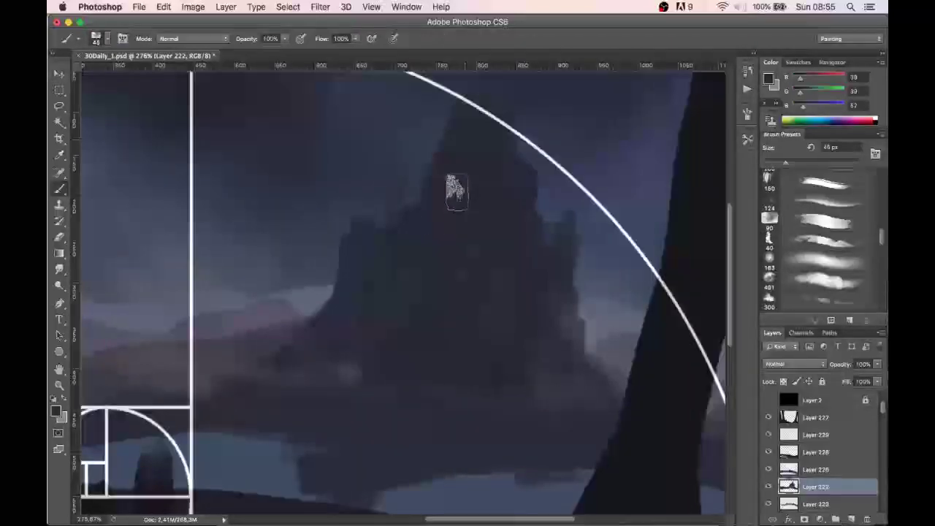
{"action": "left_click_drag", "start_coordinate": [521, 146], "coordinate": [529, 246]}
{"action": "mouse_move", "coordinate": [415, 205]}
{"action": "left_mouse_down"}
{"action": "mouse_move", "coordinate": [391, 213]}
{"action": "mouse_move", "coordinate": [375, 236]}
{"action": "mouse_move", "coordinate": [372, 215]}
{"action": "mouse_move", "coordinate": [324, 286]}
{"action": "mouse_move", "coordinate": [537, 214]}
{"action": "left_mouse_up"}
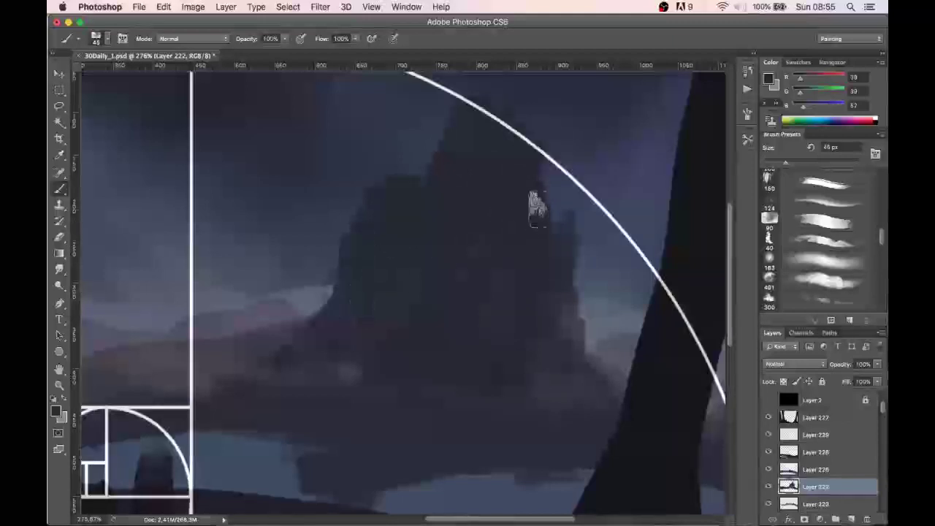
{"action": "scroll", "coordinate": [515, 192], "scroll_direction": "up", "scroll_amount": 2}
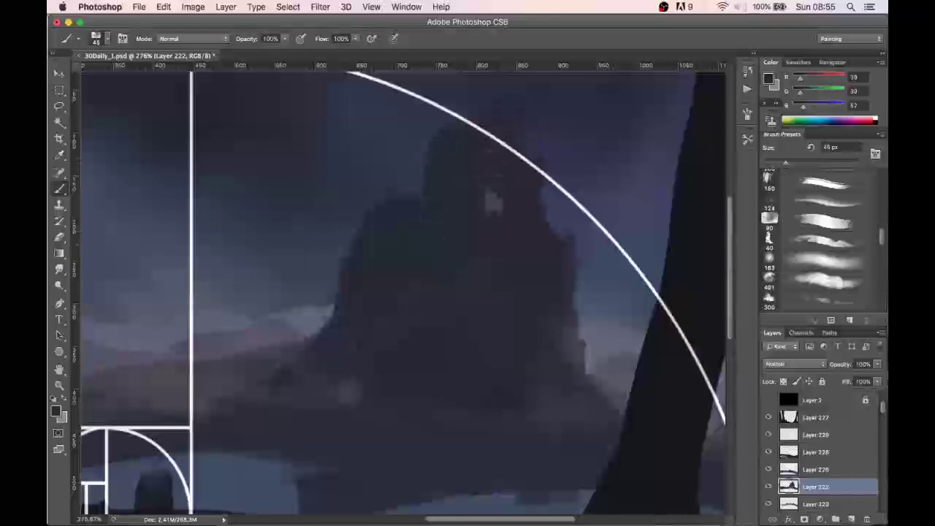
- Switch to the Eraser with the 63 px flat textured preset and reduce it to 10 px
{"action": "key", "text": "e"}
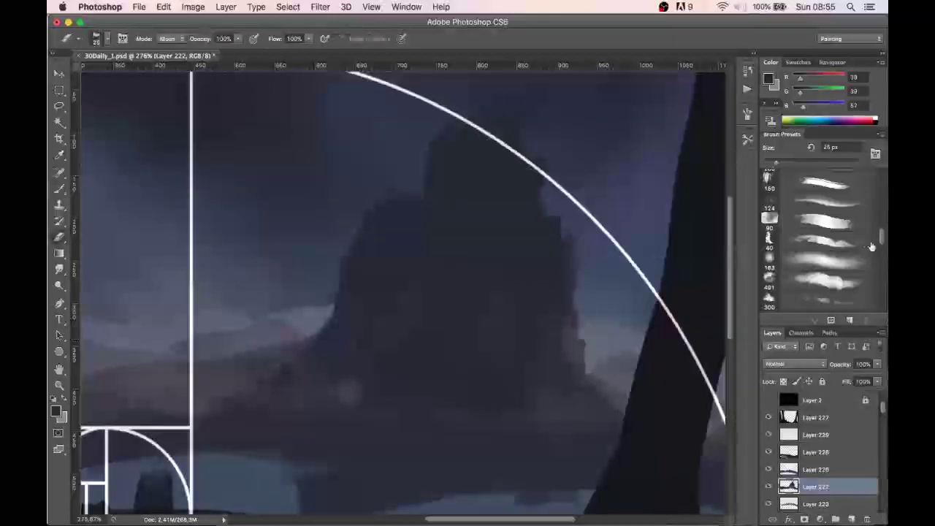
{"action": "mouse_move", "coordinate": [881, 235]}
{"action": "left_mouse_down"}
{"action": "mouse_move", "coordinate": [878, 292]}
{"action": "mouse_move", "coordinate": [881, 218]}
{"action": "left_mouse_up"}
{"action": "left_click", "coordinate": [837, 264]}
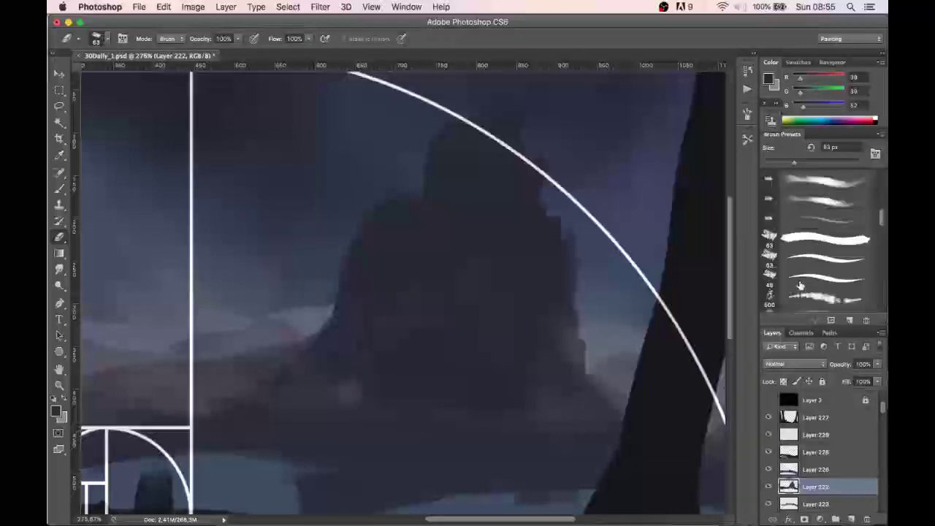
{"action": "key", "text": "["}
{"action": "key", "text": "bracketleft"}
{"action": "key", "text": "bracketleft"}
{"action": "key", "text": "bracketleft"}
{"action": "key", "text": "bracketleft"}
{"action": "key", "text": "bracketleft"}
- Hide the golden-ratio guide layer so the mountain's outline is unobstructed
{"action": "scroll", "coordinate": [479, 219], "scroll_direction": "up", "scroll_amount": 2}
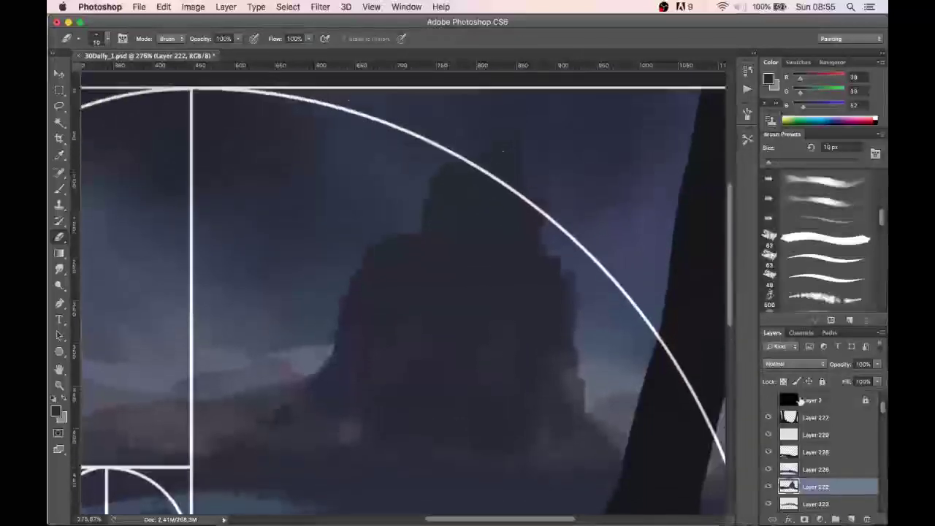
{"action": "scroll", "coordinate": [800, 410], "scroll_direction": "up", "scroll_amount": 2}
{"action": "left_click", "coordinate": [767, 417]}
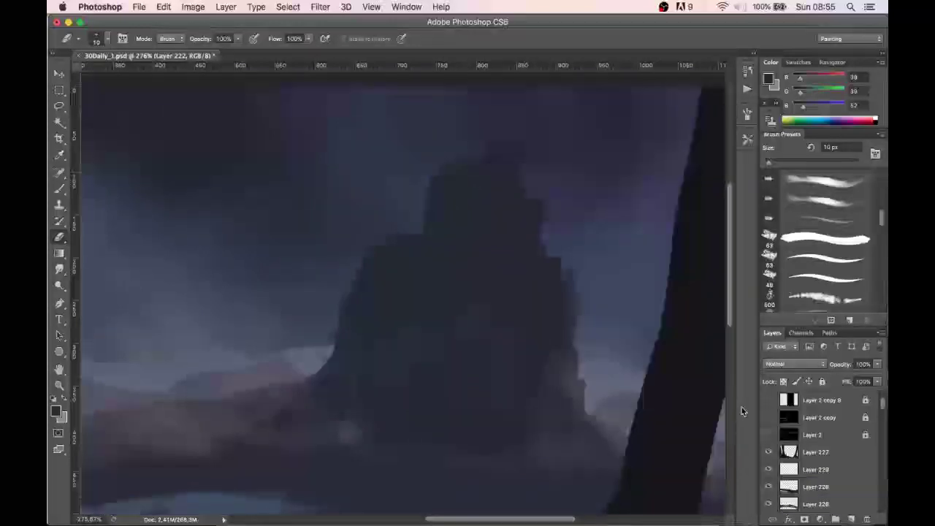
- Erase a notch between the mountain's two summit peaks and trim the left peak at 20 px, refining at 8 px
{"action": "key", "text": "bracketright"}
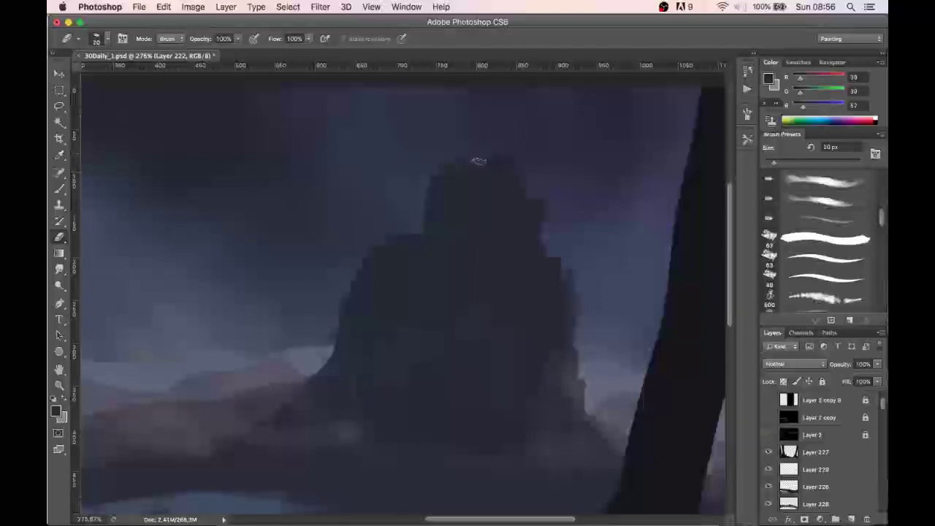
{"action": "left_click_drag", "start_coordinate": [478, 165], "coordinate": [471, 189]}
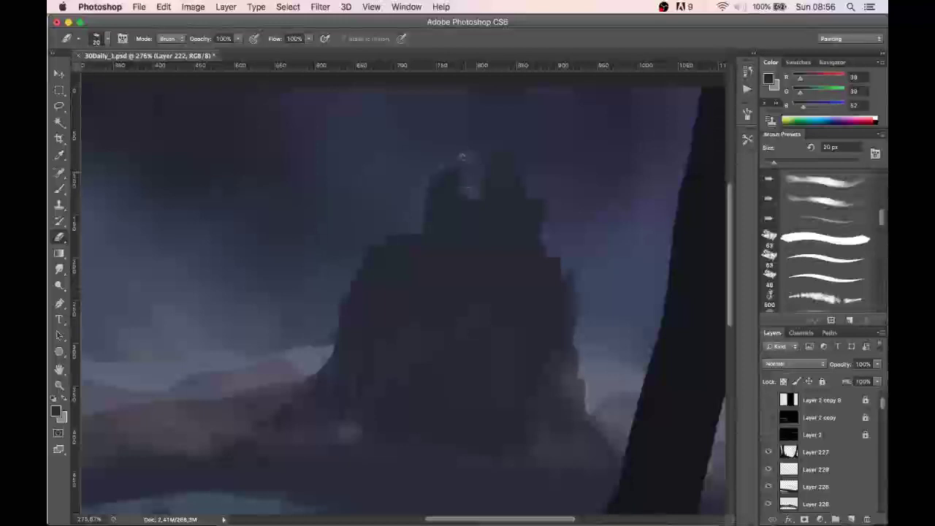
{"action": "left_click_drag", "start_coordinate": [449, 157], "coordinate": [415, 198]}
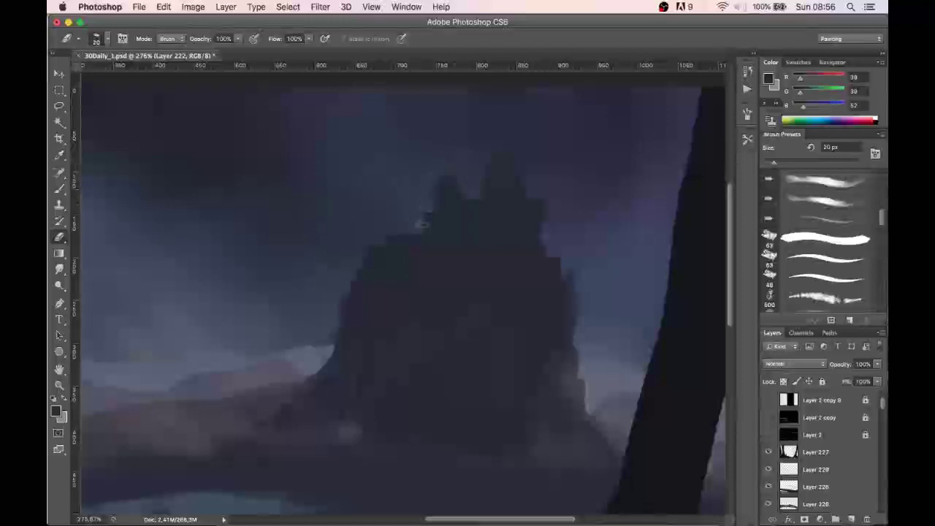
{"action": "key", "text": "bracketleft"}
{"action": "key", "text": "bracketleft"}
{"action": "key", "text": "bracketleft"}
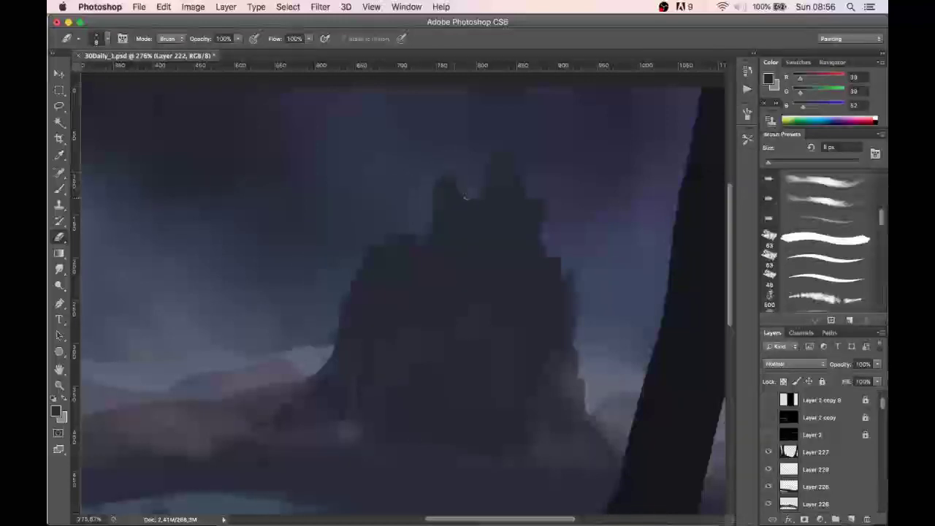
- Carve jagged steps into the mountain's right and left shoulders with a 20 px eraser
{"action": "key", "text": "bracketright"}
{"action": "key", "text": "bracketright"}
{"action": "key", "text": "bracketright"}
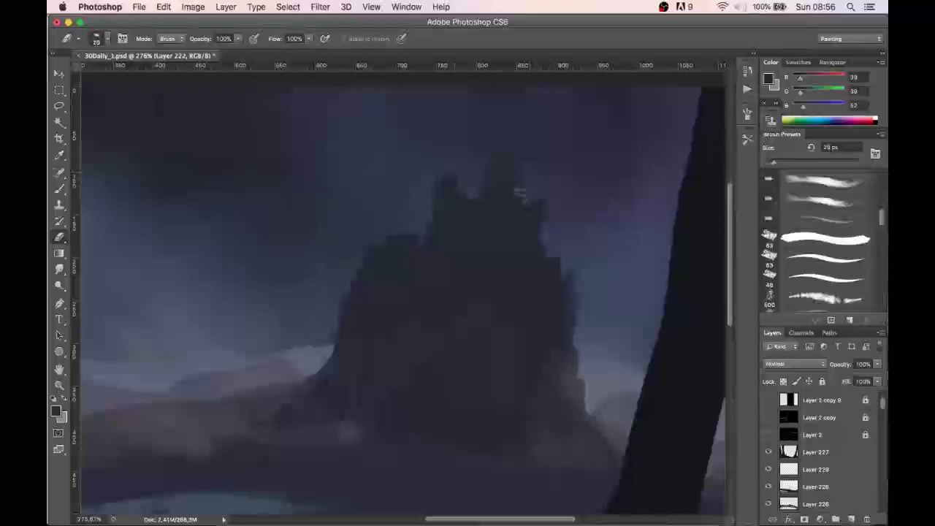
{"action": "key", "text": "bracketleft"}
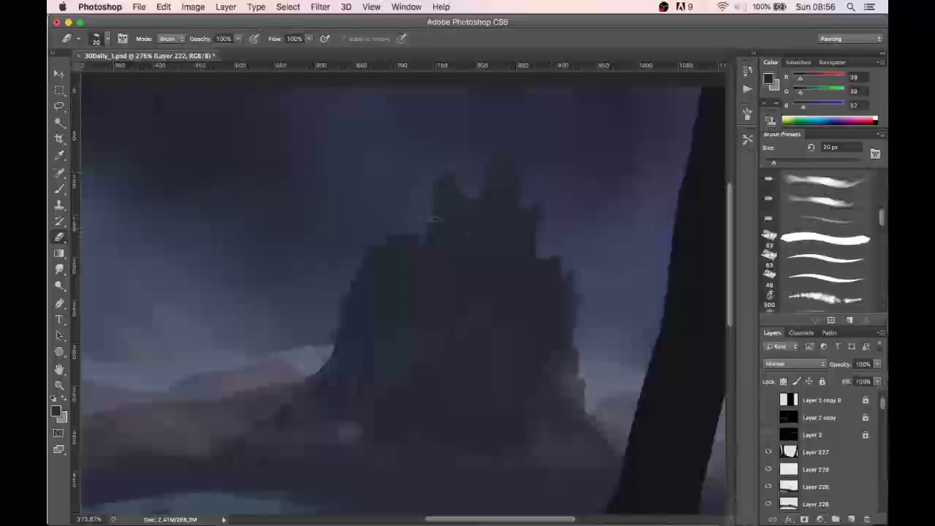
{"action": "left_click_drag", "start_coordinate": [408, 227], "coordinate": [413, 242]}
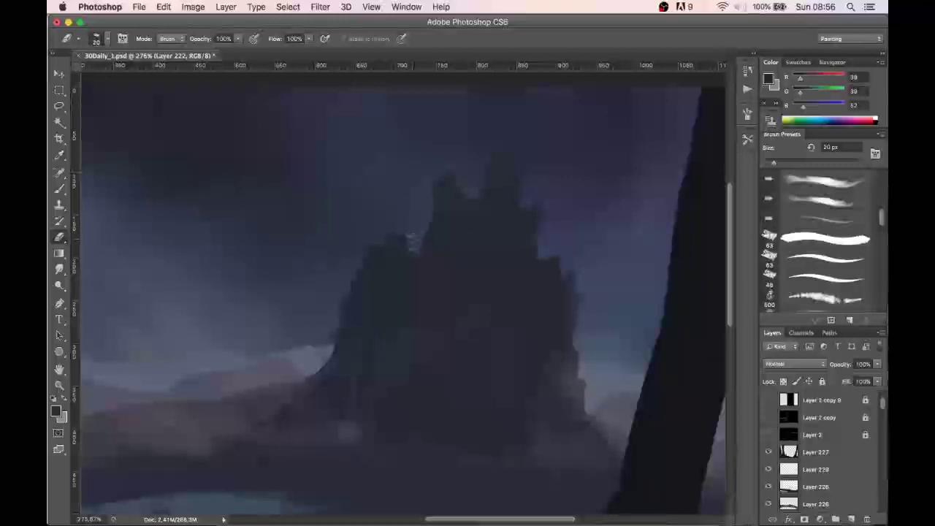
- Sharpen the mountain's spires and deepen the gap between the two main peaks with the eraser at 8 px
{"action": "key", "text": "bracketleft"}
{"action": "key", "text": "bracketleft"}
{"action": "key", "text": "bracketleft"}
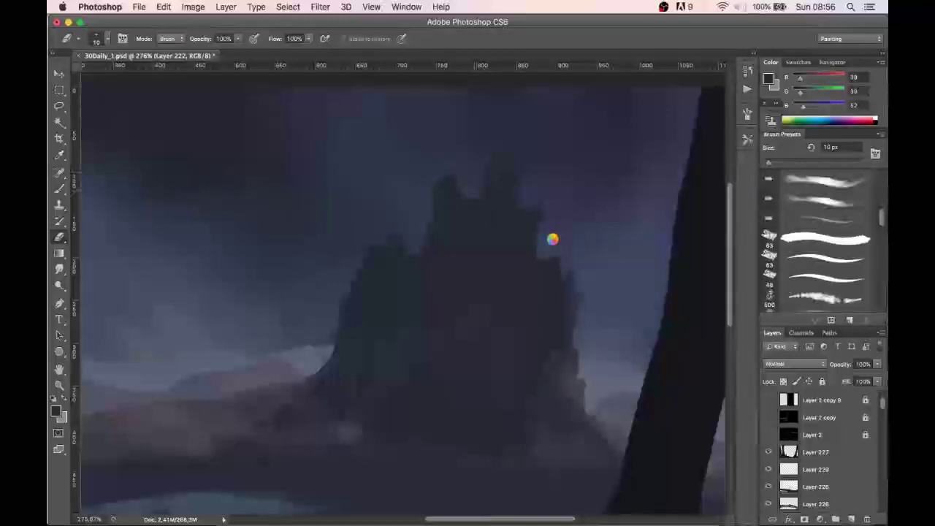
{"action": "key", "text": "bracketleft"}
{"action": "left_click_drag", "start_coordinate": [471, 196], "coordinate": [472, 213]}
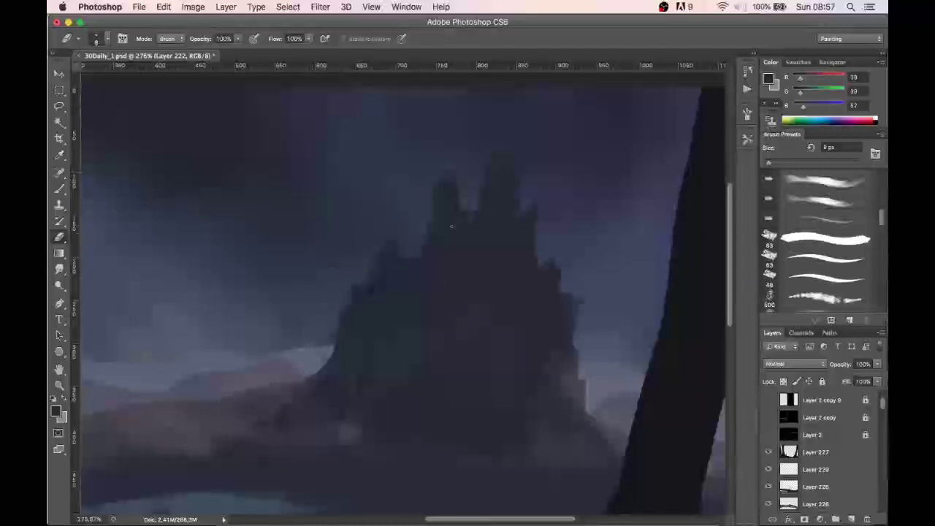
- Switch back to the Brush, shrink it to 15 px and load the mountain layer's outline as a selection
{"action": "key", "text": "b"}
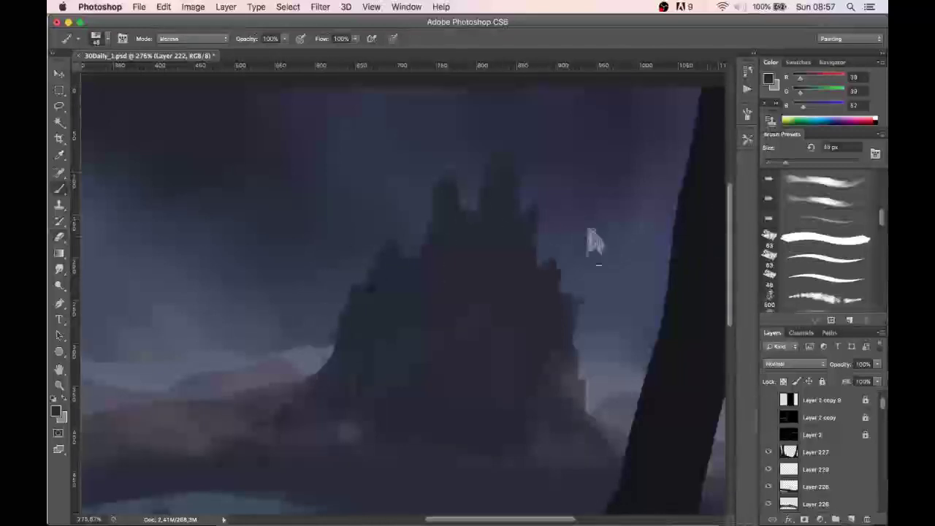
{"action": "key", "text": "bracketleft"}
{"action": "key", "text": "bracketleft"}
{"action": "key", "text": "bracketleft"}
{"action": "key", "text": "bracketleft"}
{"action": "key", "text": "bracketleft"}
{"action": "key", "text": "bracketleft"}
{"action": "key", "text": "bracketleft"}
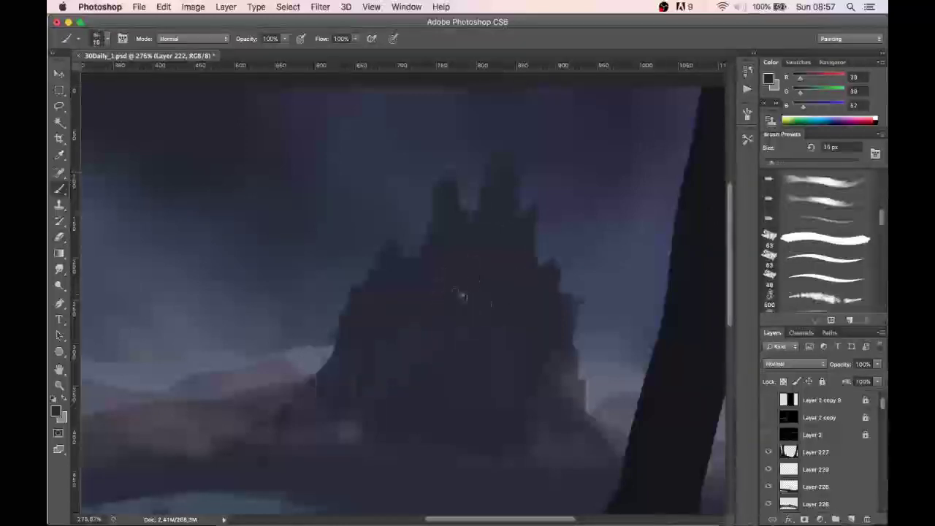
{"action": "key", "text": "v"}
{"action": "left_click", "coordinate": [493, 311]}
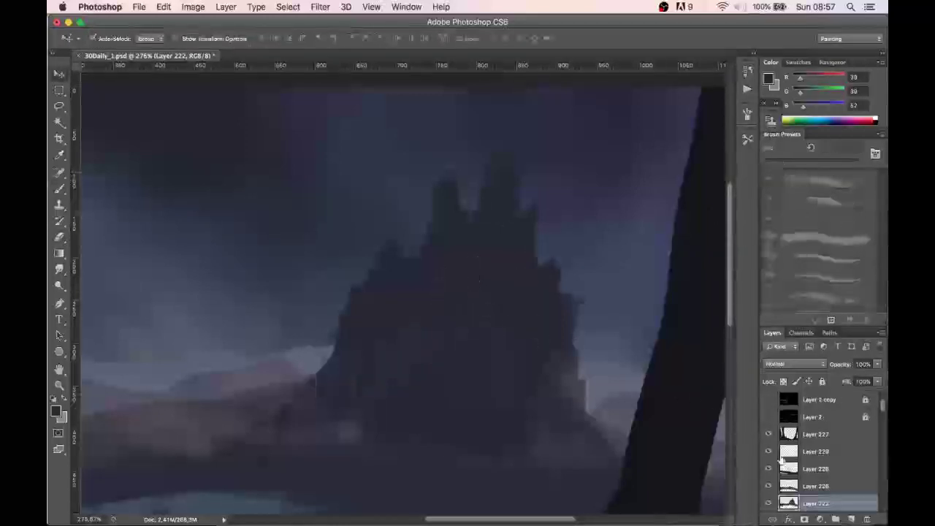
{"action": "left_click", "coordinate": [789, 502], "text": "super"}
{"action": "key", "text": "b"}
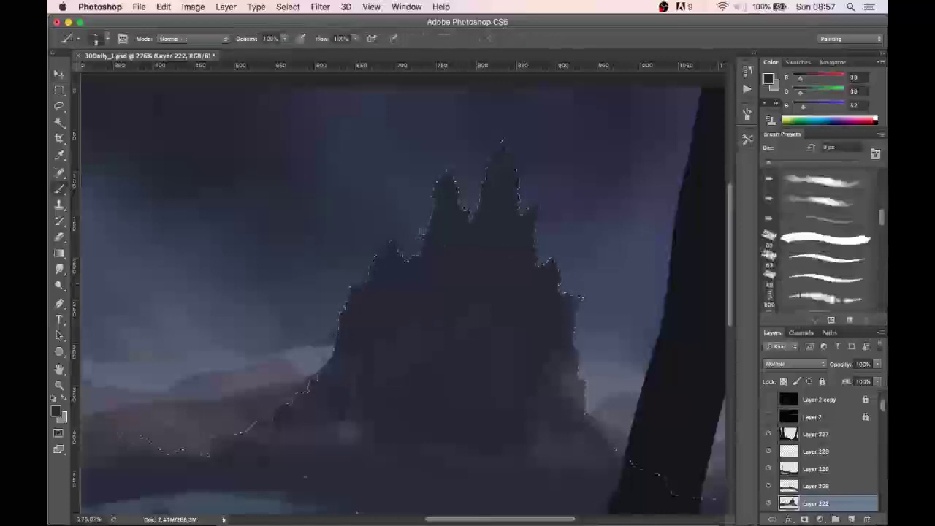
- Sample lighter slate tones from the mountain and paint subtle rock facets inside the selection with an 8 px brush
{"action": "left_click", "coordinate": [382, 361], "text": "alt"}
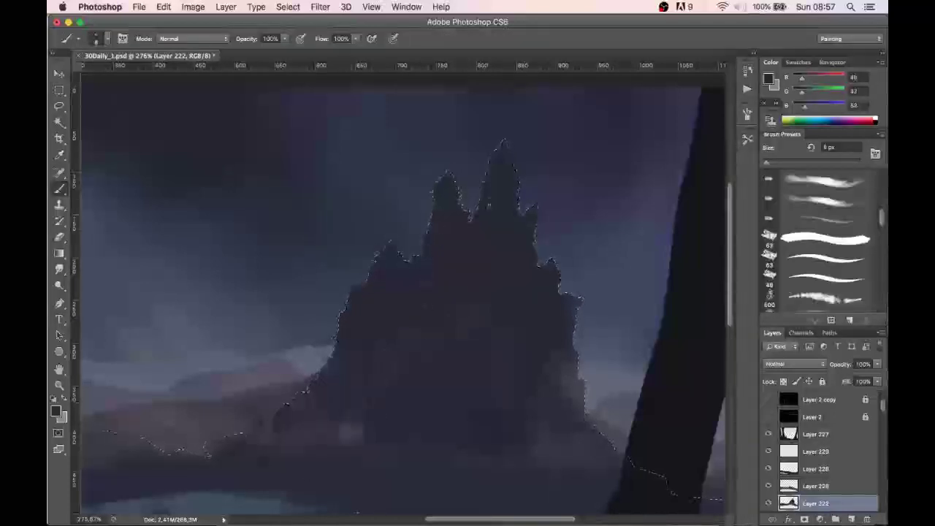
{"action": "left_click", "coordinate": [453, 278], "text": "alt"}
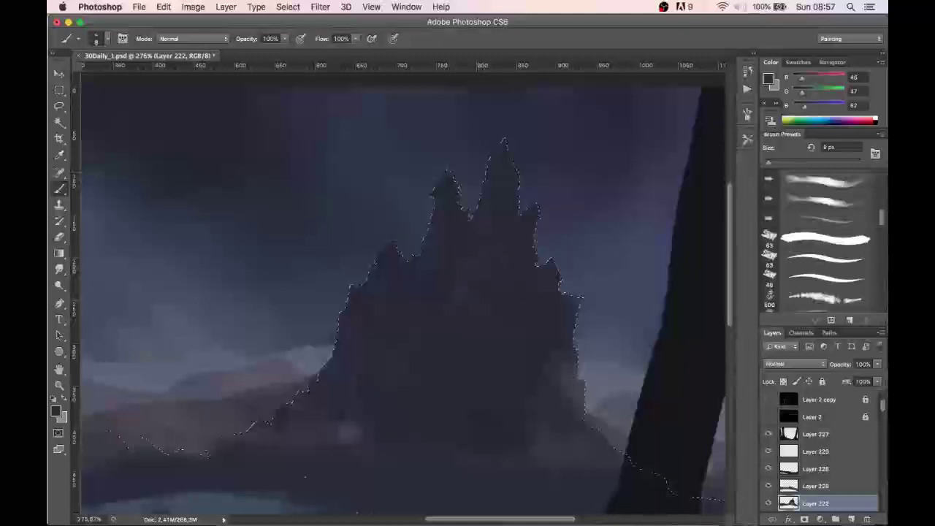
- Sample a darker tone, RGB 37, 37, 50, and paint fine vertical crevices on the upper mountain with a 3–7 px brush
{"action": "left_click", "coordinate": [481, 416], "text": "alt"}
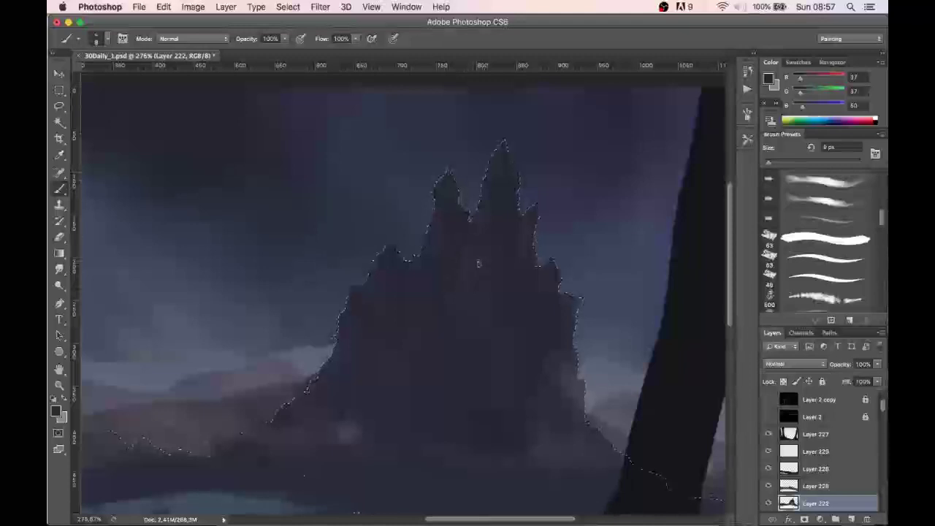
{"action": "key", "text": "bracketleft"}
{"action": "key", "text": "bracketleft"}
{"action": "key", "text": "bracketleft"}
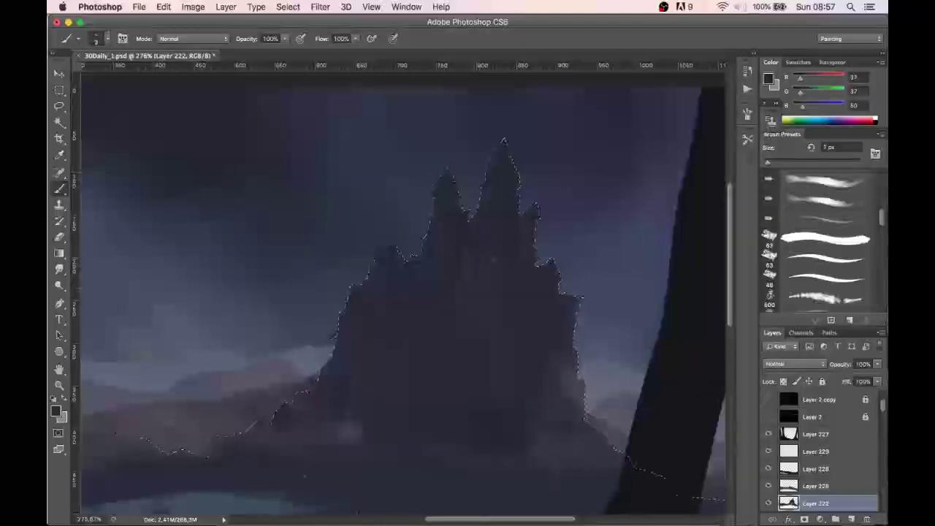
{"action": "key", "text": "bracketright"}
{"action": "key", "text": "bracketright"}
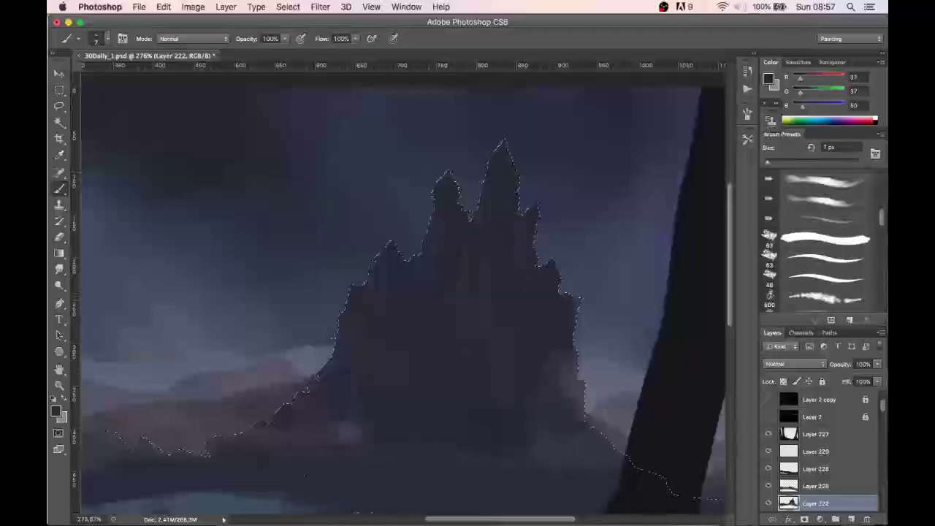
- Darken the brush colour to RGB 32, 32, 43 and paint 7 px crevices on the upper mountain, resampling nearby rock tones
{"action": "left_click", "coordinate": [768, 80]}
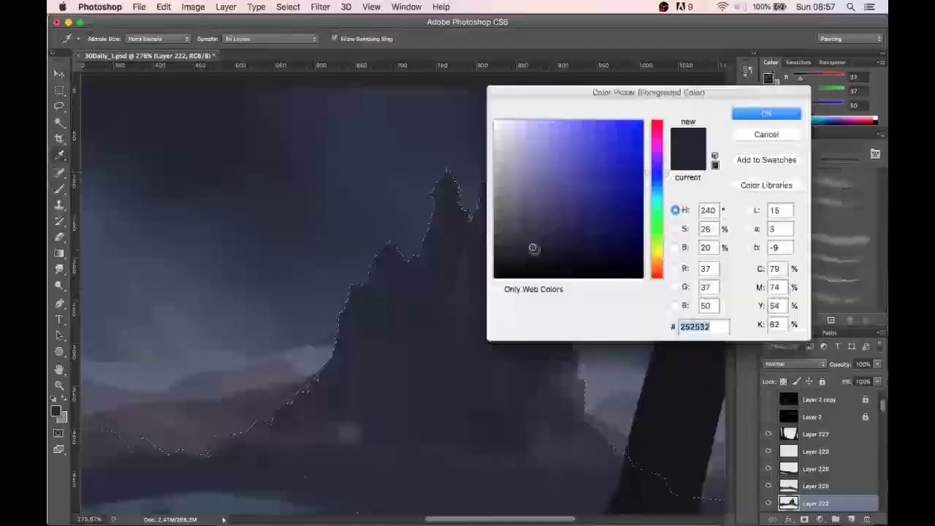
{"action": "left_click", "coordinate": [535, 244]}
{"action": "key", "text": "Return"}
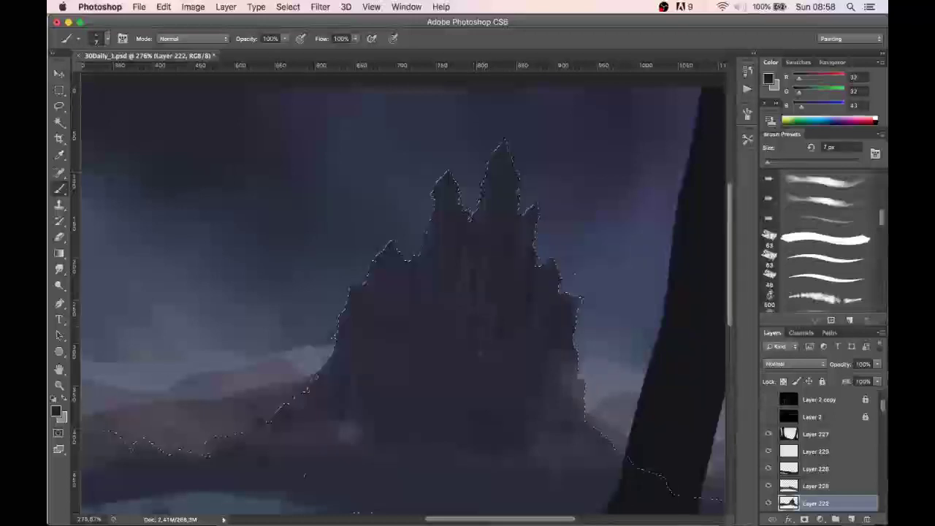
{"action": "left_click", "coordinate": [562, 329], "text": "alt"}
{"action": "left_click", "coordinate": [485, 283], "text": "alt"}
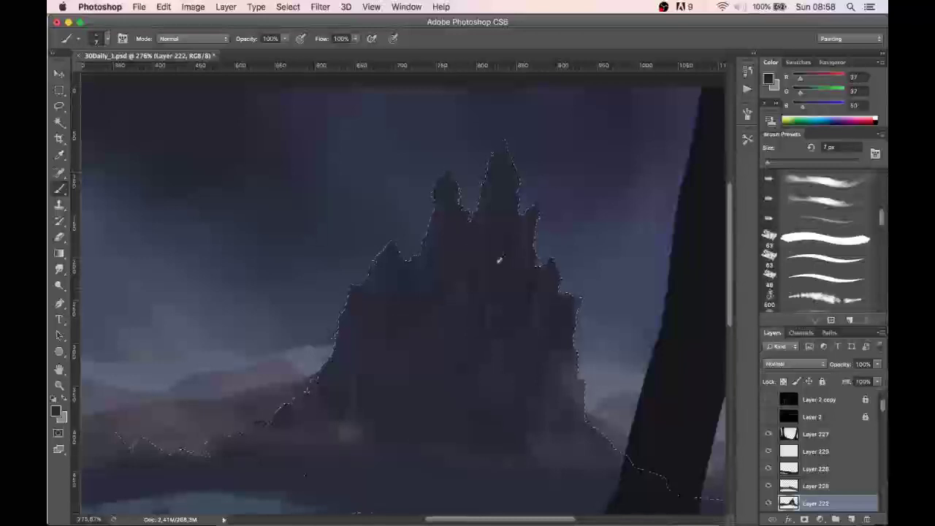
- Paint dark RGB 32, 32, 43 crevices on the mountain's central face with an 8 px brush, undoing unwanted strokes
{"action": "key", "text": "bracketright"}
{"action": "left_click", "coordinate": [445, 295], "text": "alt"}
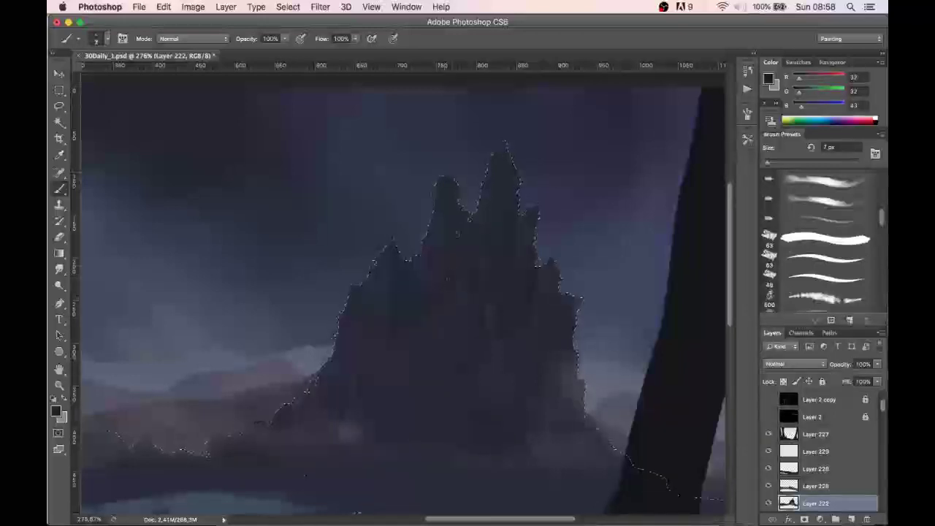
{"action": "left_click_drag", "start_coordinate": [453, 294], "coordinate": [464, 253]}
{"action": "key", "text": "super+z"}
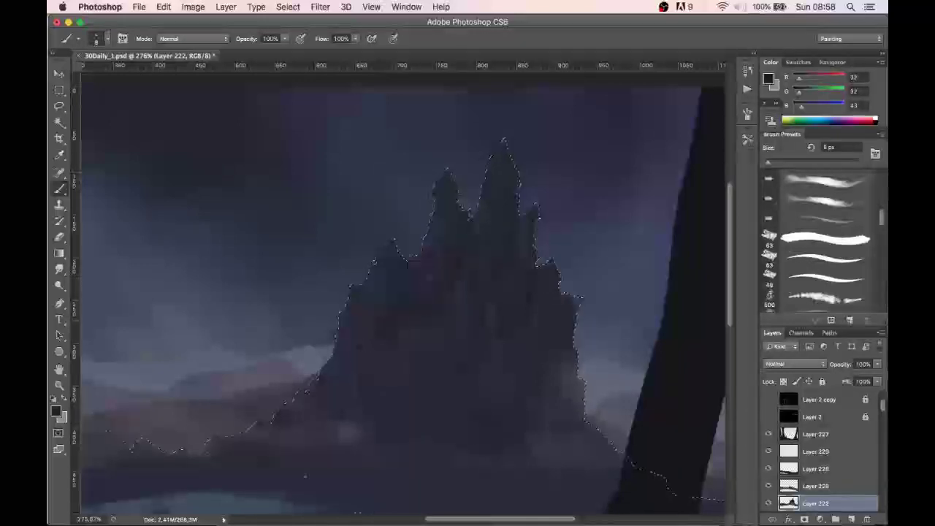
{"action": "key", "text": "super+z"}
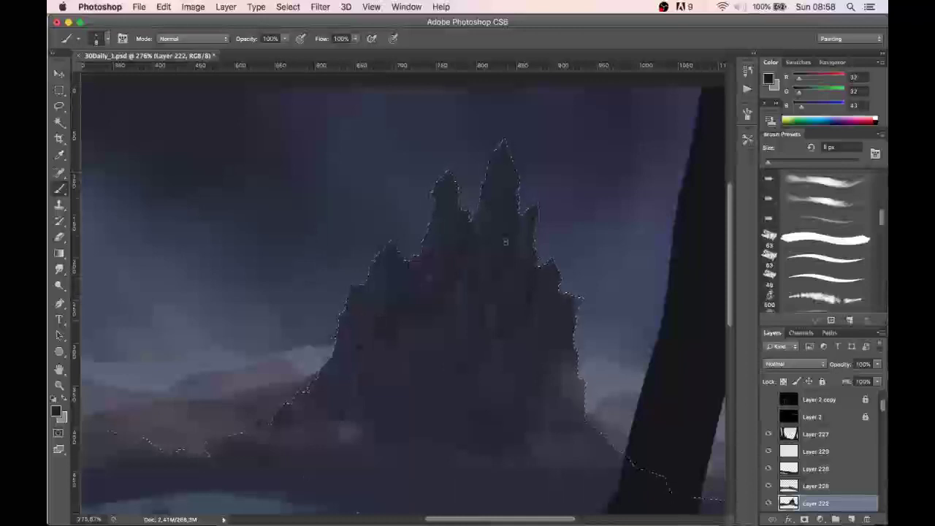
{"action": "key", "text": "super+z"}
- Shade the mountain's rock face with a 15 px brush and refine its crevices with a 3 px brush, undoing a stray stroke
{"action": "key", "text": "bracketright"}
{"action": "key", "text": "bracketright"}
{"action": "key", "text": "bracketright"}
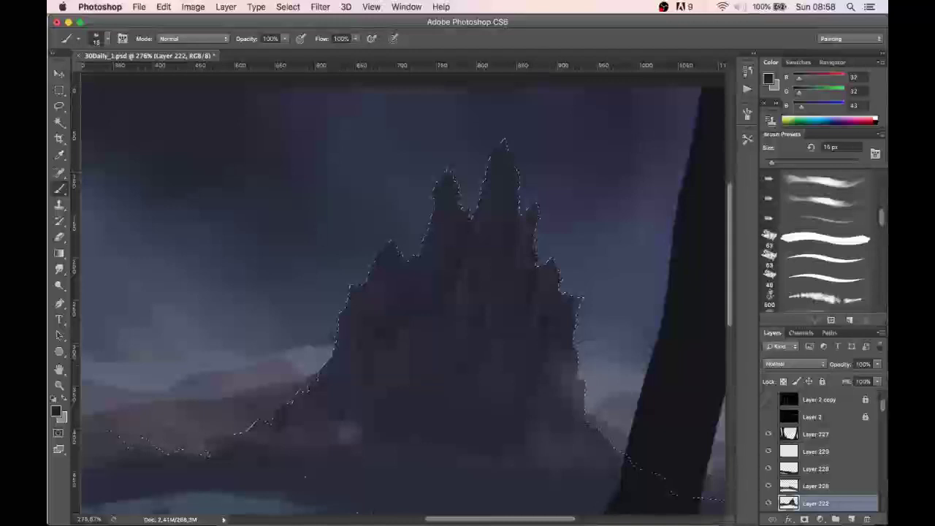
{"action": "key", "text": "bracketleft"}
{"action": "key", "text": "bracketleft"}
{"action": "key", "text": "bracketleft"}
{"action": "key", "text": "bracketleft"}
{"action": "key", "text": "bracketleft"}
{"action": "key", "text": "bracketleft"}
{"action": "key", "text": "bracketleft"}
{"action": "key", "text": "bracketleft"}
{"action": "key", "text": "super+z"}
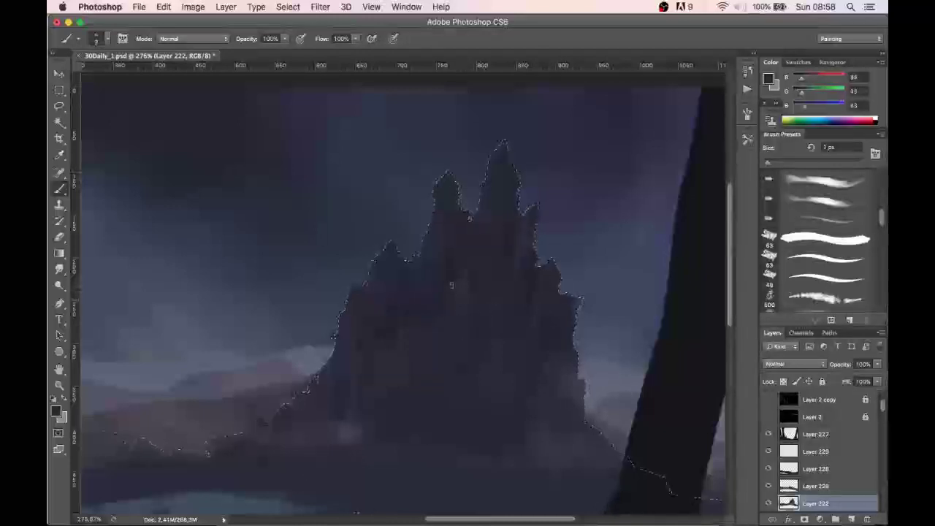
- Paint lighter rock planes on the central mountain with a 10 px brush, using the sampled slate tone RGB 44, 45, 60
{"action": "key", "text": "bracketright"}
{"action": "key", "text": "bracketright"}
{"action": "key", "text": "bracketright"}
{"action": "key", "text": "bracketright"}
{"action": "key", "text": "bracketright"}
{"action": "key", "text": "bracketright"}
{"action": "key", "text": "bracketright"}
{"action": "left_click", "coordinate": [453, 219], "text": "alt"}
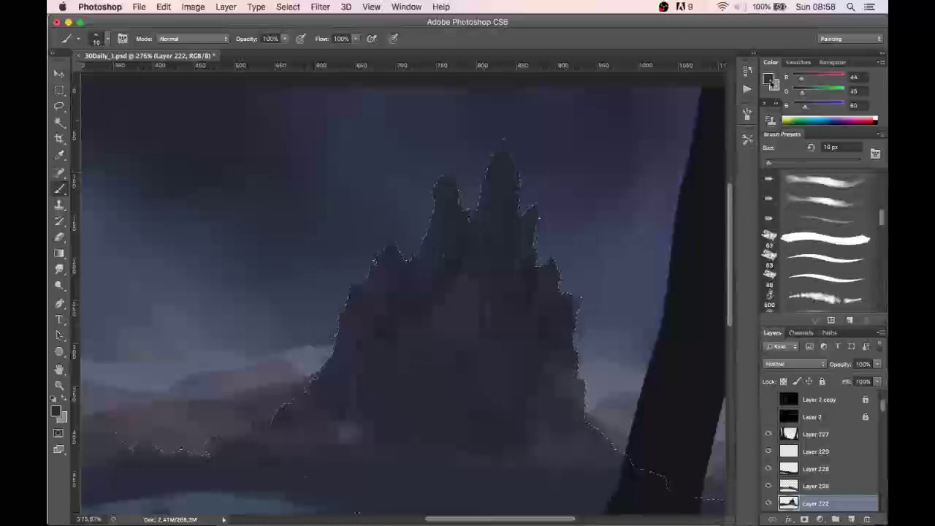
- Set the foreground colour to purple RGB 130, 76, 146 and reduce the brush to 8 px for small window details
{"action": "left_click", "coordinate": [769, 79]}
{"action": "left_click_drag", "start_coordinate": [657, 174], "coordinate": [623, 156]}
{"action": "left_click_drag", "start_coordinate": [561, 197], "coordinate": [564, 189]}
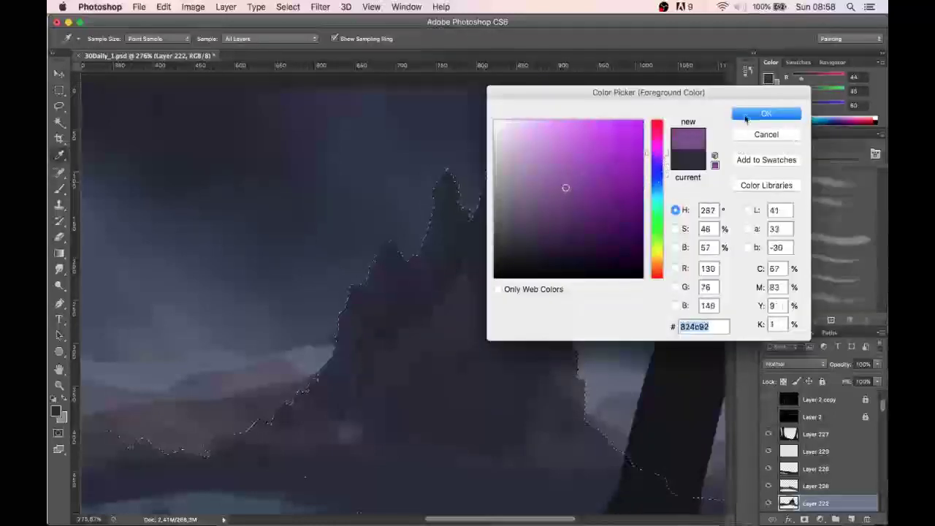
{"action": "left_click", "coordinate": [767, 113]}
{"action": "key", "text": "bracketleft"}
{"action": "key", "text": "bracketleft"}
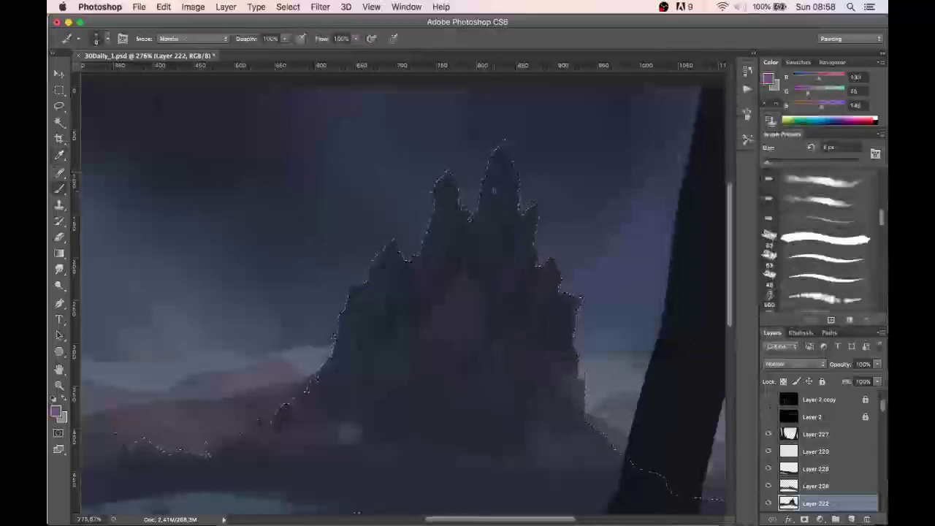
- Try painting a small purple window slit on the mountain's tallest spire
{"action": "left_click_drag", "start_coordinate": [494, 188], "coordinate": [492, 196]}
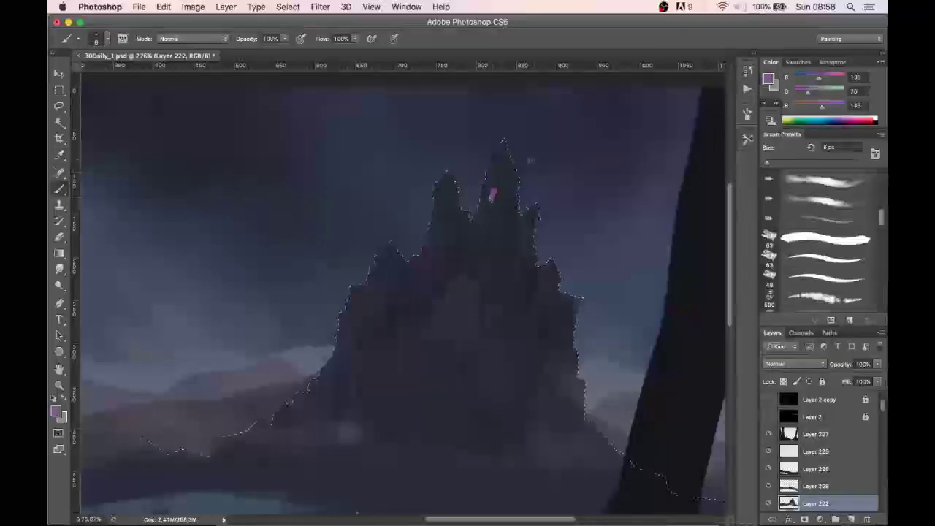
{"action": "key", "text": "super+z"}
{"action": "left_click_drag", "start_coordinate": [494, 190], "coordinate": [493, 196]}
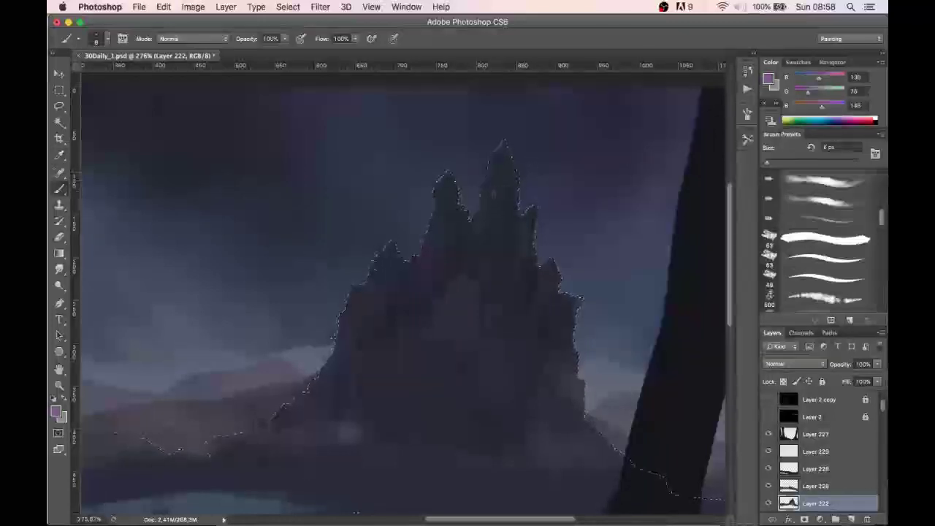
- Shift the colour to blue-violet RGB 87, 76, 146 and paint tiny windows on the mountain's spires
{"action": "left_click", "coordinate": [769, 80]}
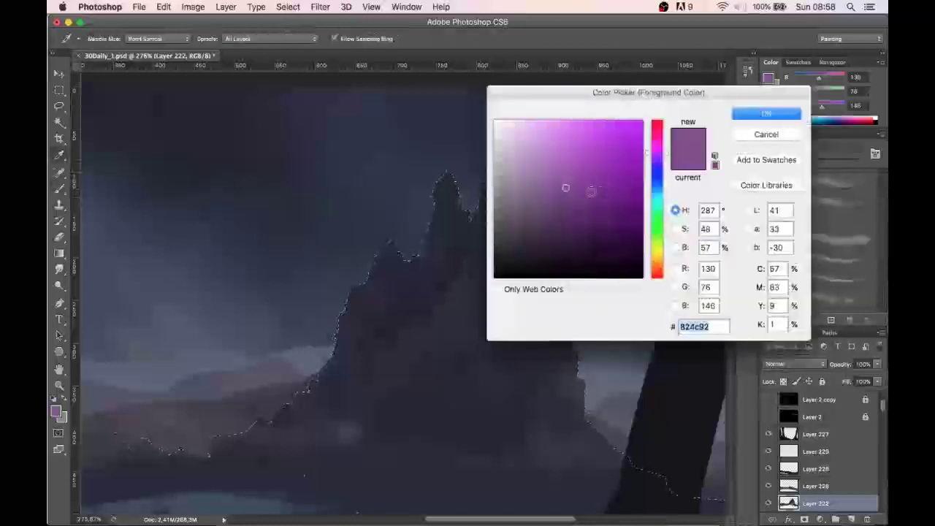
{"action": "left_click_drag", "start_coordinate": [667, 158], "coordinate": [664, 168]}
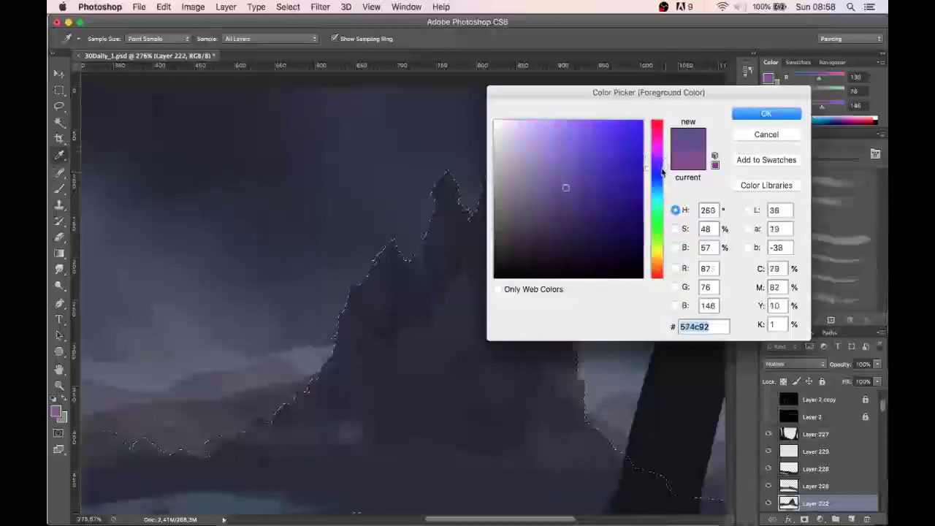
{"action": "left_click", "coordinate": [741, 114]}
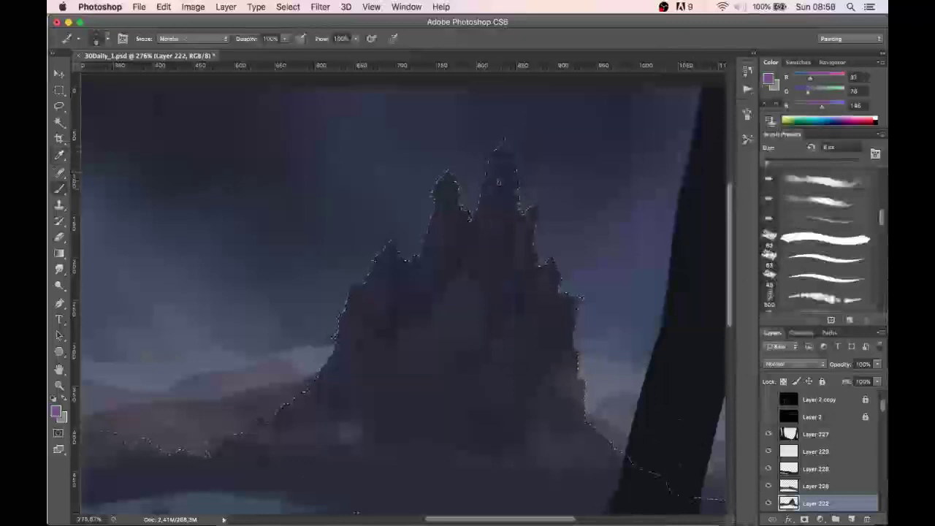
{"action": "left_click_drag", "start_coordinate": [495, 184], "coordinate": [492, 195]}
{"action": "key", "text": "super+z"}
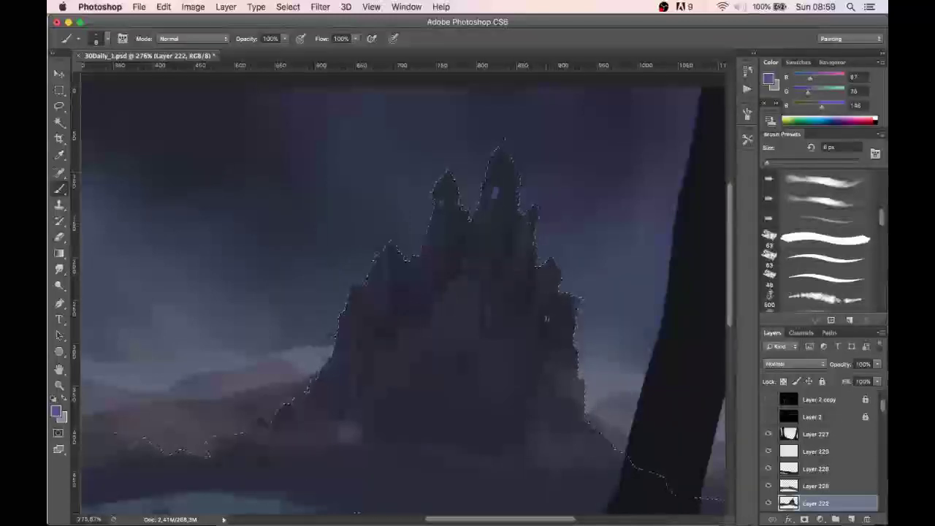
{"action": "key", "text": "super+z"}
{"action": "key", "text": "super+z"}
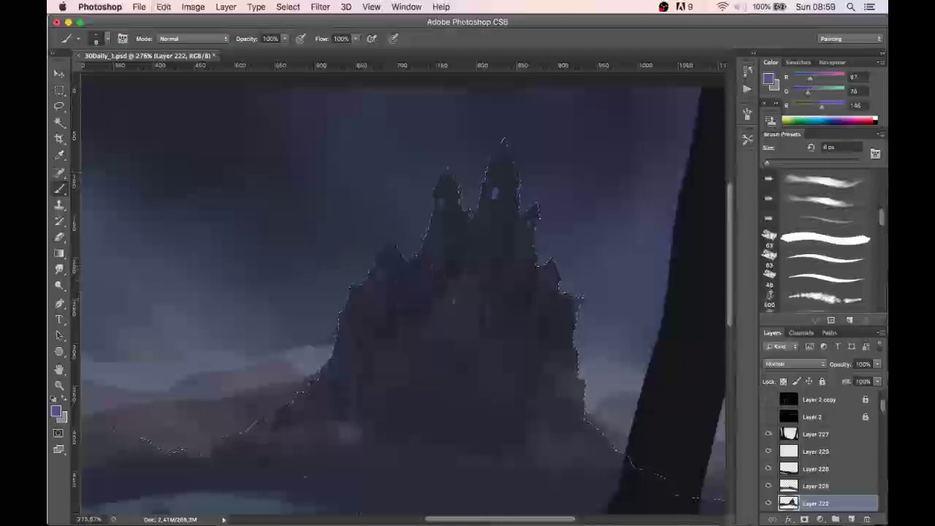
- Paint a larger violet window at the mountain's centre and trim its edges with dark RGB 33, 33, 45 at 2–4 px
{"action": "left_click_drag", "start_coordinate": [452, 298], "coordinate": [459, 304]}
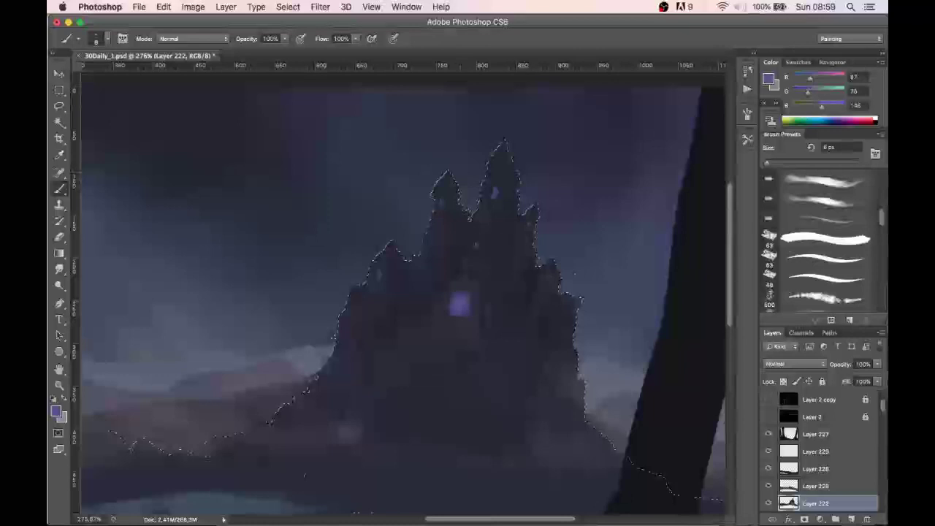
{"action": "left_click", "coordinate": [529, 288], "text": "alt"}
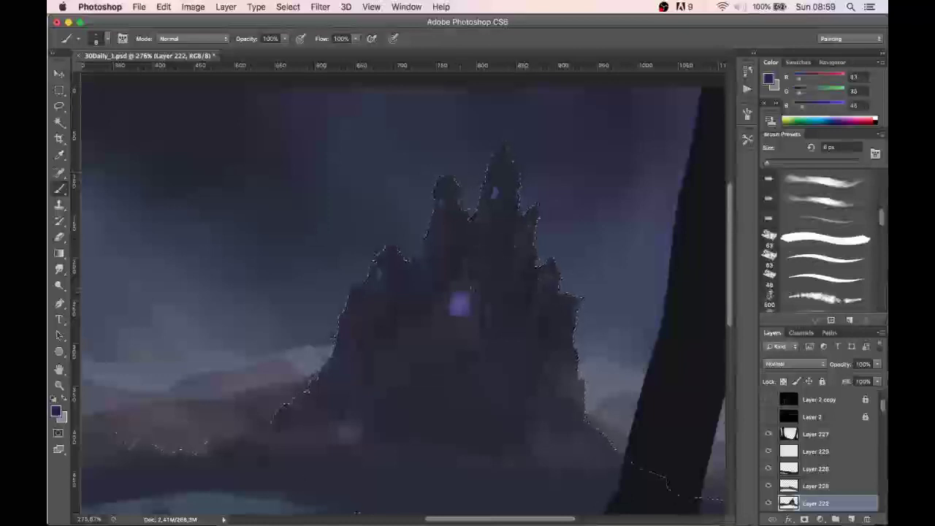
{"action": "key", "text": "bracketleft"}
{"action": "key", "text": "bracketleft"}
{"action": "key", "text": "bracketleft"}
{"action": "key", "text": "bracketleft"}
{"action": "key", "text": "bracketleft"}
{"action": "key", "text": "bracketleft"}
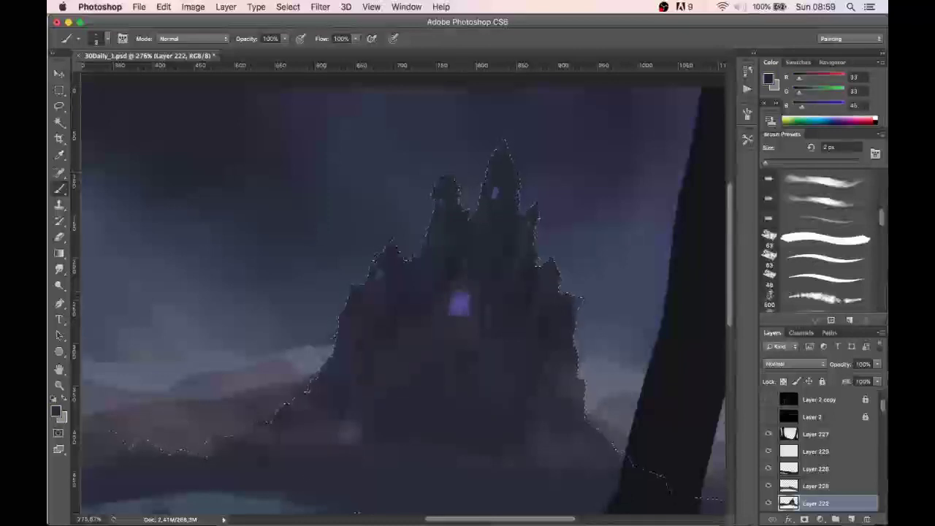
{"action": "key", "text": "bracketright"}
{"action": "key", "text": "bracketright"}
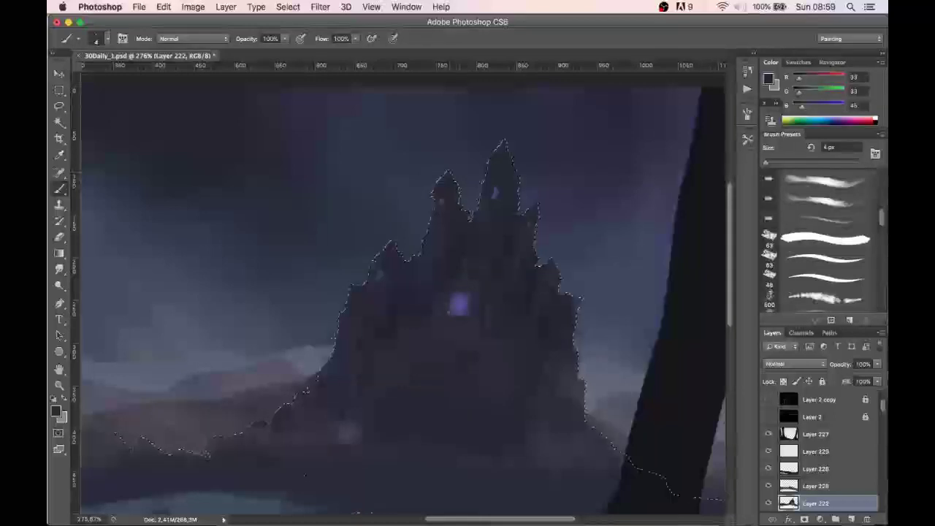
- Round the central window into an arch and darken the surrounding rock with a 7–8 px brush
{"action": "key", "text": "bracketright"}
{"action": "key", "text": "bracketright"}
{"action": "key", "text": "bracketright"}
{"action": "key", "text": "bracketright"}
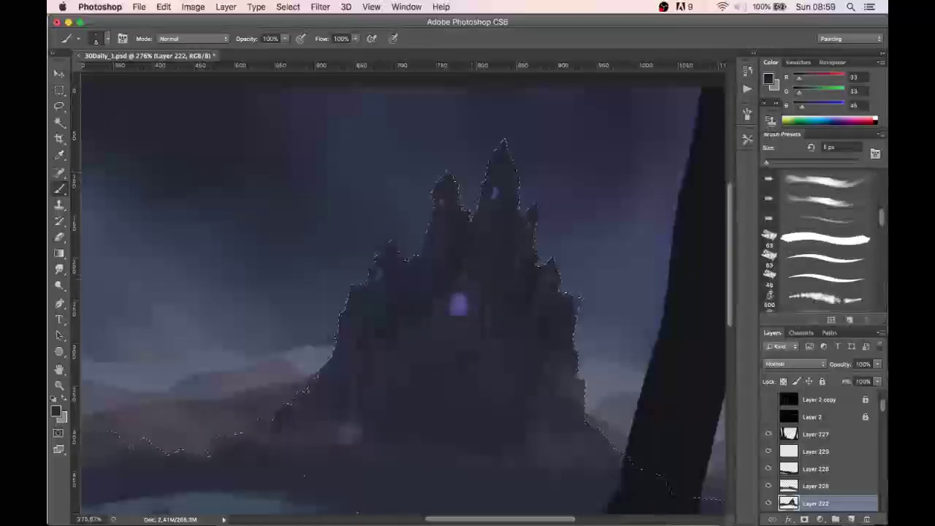
{"action": "key", "text": "bracketleft"}
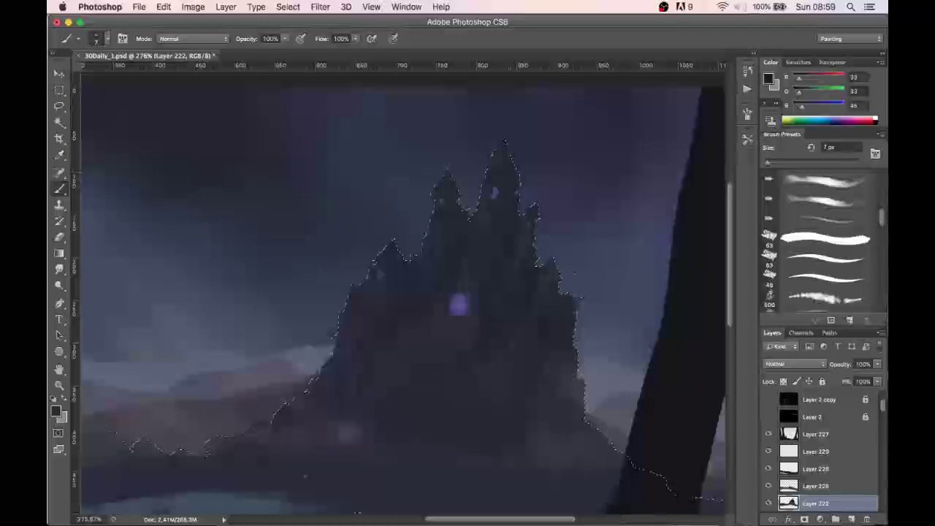
- Sample lighter slate tones from the mountain and paint 7 px rock facets to the right of the central window
{"action": "left_click", "coordinate": [441, 313], "text": "alt"}
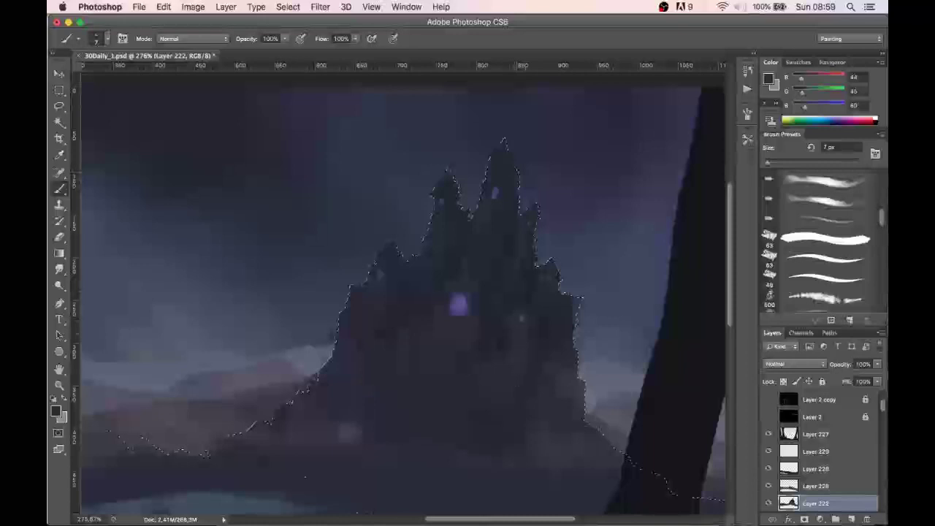
{"action": "left_click", "coordinate": [519, 304], "text": "alt"}
{"action": "left_click", "coordinate": [534, 295], "text": "alt"}
{"action": "left_click", "coordinate": [538, 299], "text": "alt"}
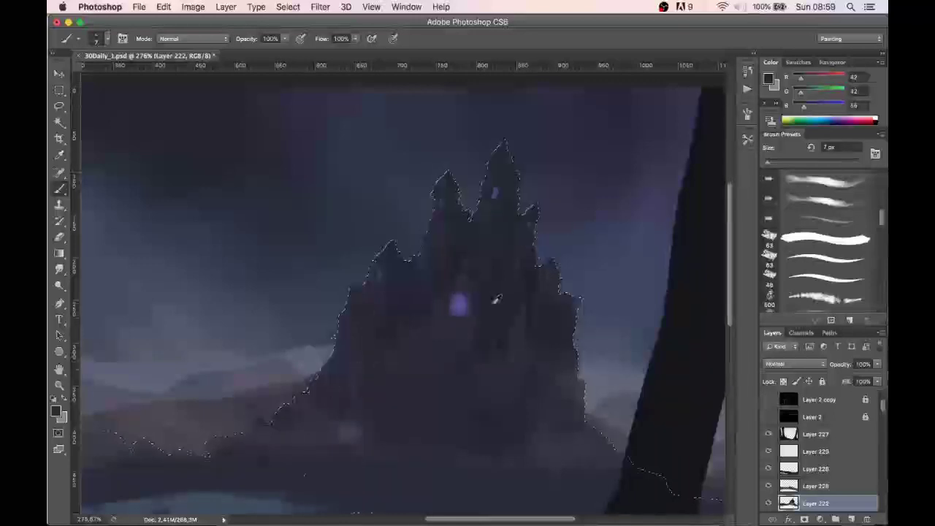
- Sample the dark tone RGB 33, 33, 45 and paint vertical crevices down the mountain's lower face with a 9 px brush
{"action": "left_click", "coordinate": [499, 329], "text": "alt"}
{"action": "key", "text": "bracketright"}
{"action": "key", "text": "bracketright"}
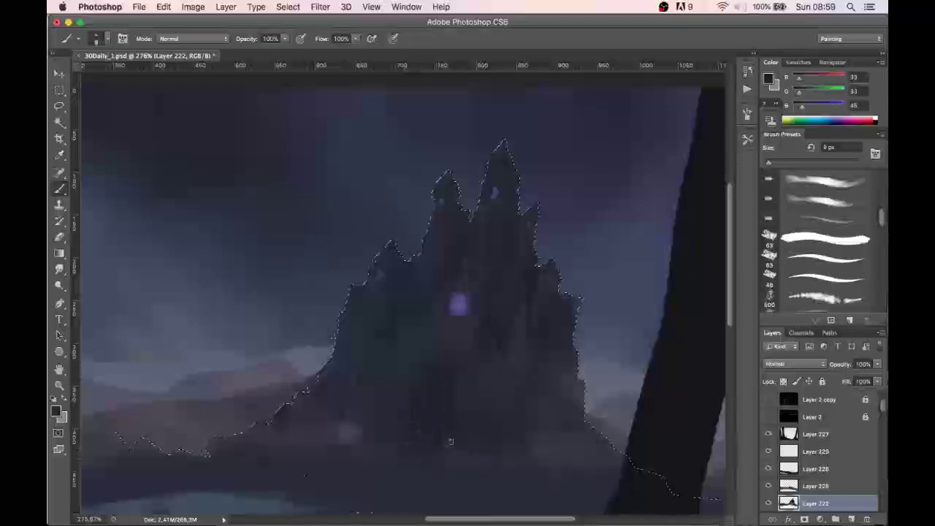
- Drop the selection, switch to the ridge layer, Layer 226, and extend dark horizontal strokes of land across the water
{"action": "scroll", "coordinate": [434, 369], "scroll_direction": "down", "scroll_amount": 3}
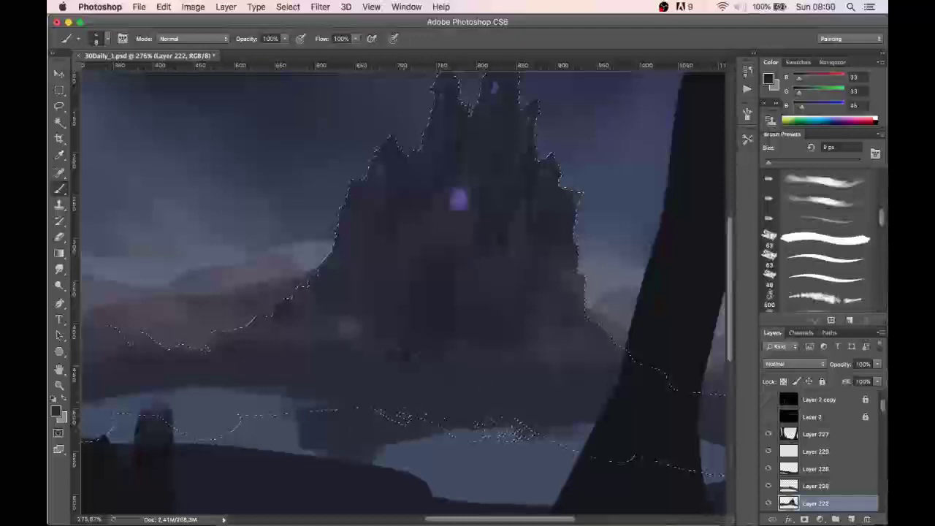
{"action": "key", "text": "super+Left"}
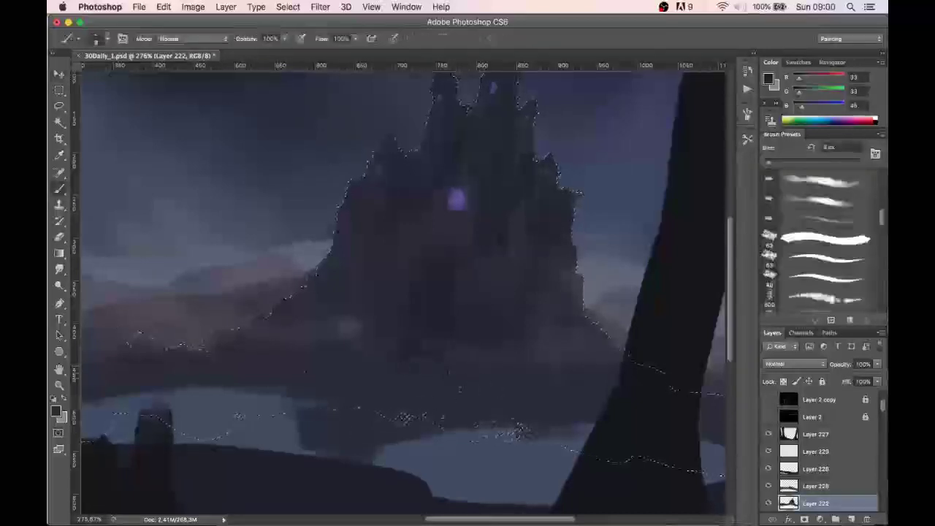
{"action": "key", "text": "m"}
{"action": "key", "text": "v"}
{"action": "left_click", "coordinate": [370, 437], "text": "super"}
{"action": "key", "text": "b"}
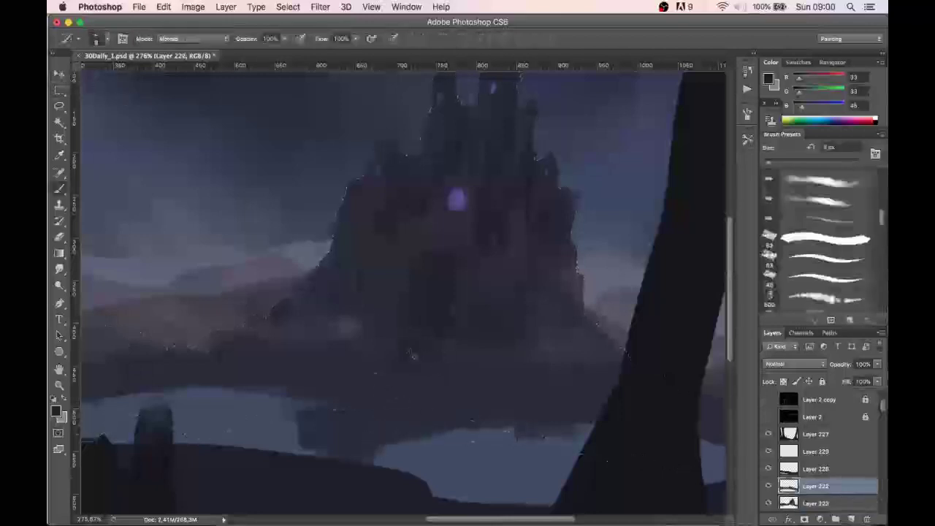
{"action": "mouse_move", "coordinate": [364, 407]}
{"action": "left_mouse_down"}
{"action": "mouse_move", "coordinate": [264, 409]}
{"action": "mouse_move", "coordinate": [468, 433]}
{"action": "mouse_move", "coordinate": [226, 433]}
{"action": "mouse_move", "coordinate": [394, 462]}
{"action": "mouse_move", "coordinate": [371, 470]}
{"action": "mouse_move", "coordinate": [289, 441]}
{"action": "mouse_move", "coordinate": [342, 461]}
{"action": "mouse_move", "coordinate": [325, 453]}
{"action": "left_mouse_up"}
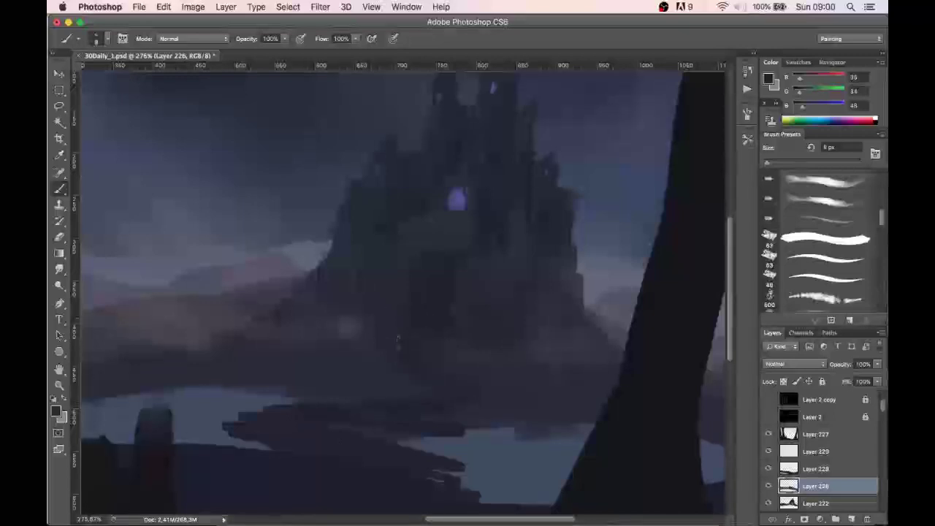
- Sample the central window's violet, RGB 87, 76, 146, and paint a thin slanted streak below it with a 1 px brush
{"action": "key", "text": "bracketleft"}
{"action": "key", "text": "bracketleft"}
{"action": "key", "text": "bracketleft"}
{"action": "key", "text": "bracketleft"}
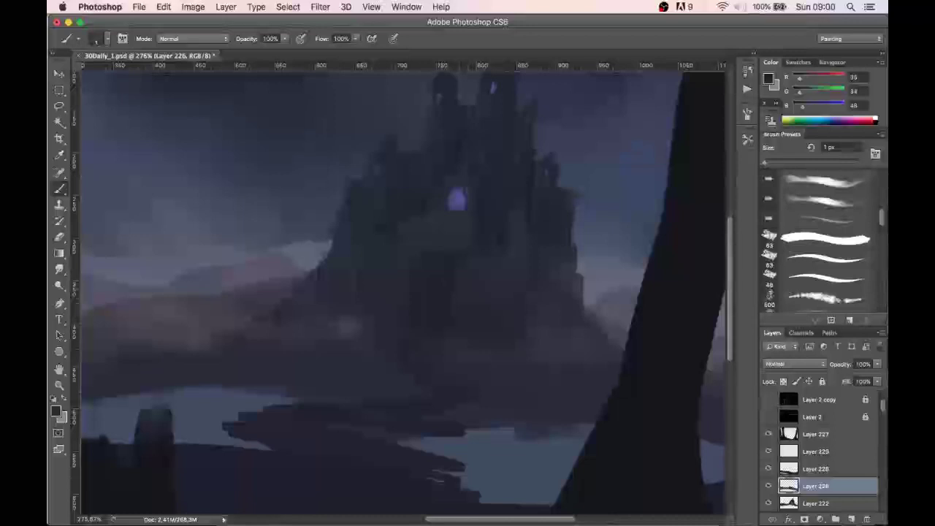
{"action": "left_click", "coordinate": [458, 200], "text": "alt"}
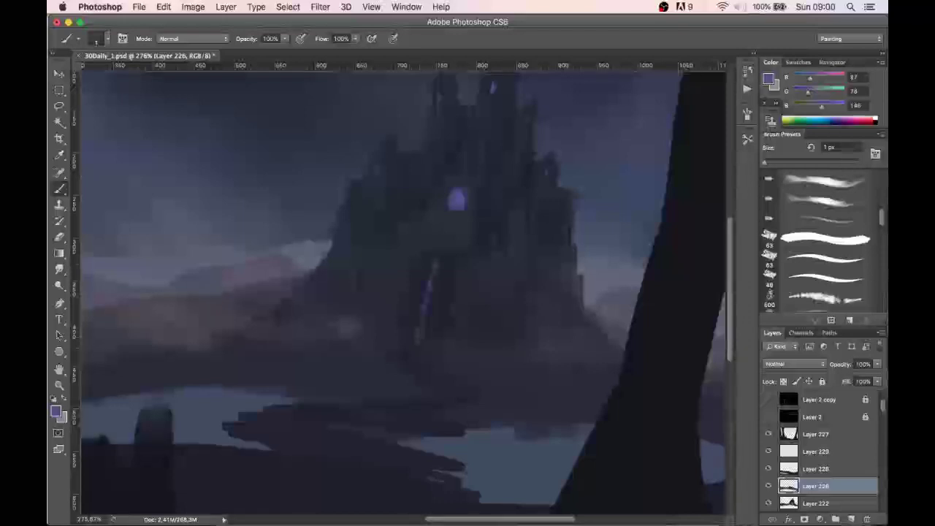
- Sample the mountain's dark tone, RGB 33, 33, 45, and paint over the slanted violet streak below the central window
{"action": "scroll", "coordinate": [434, 309], "scroll_direction": "up", "scroll_amount": 2}
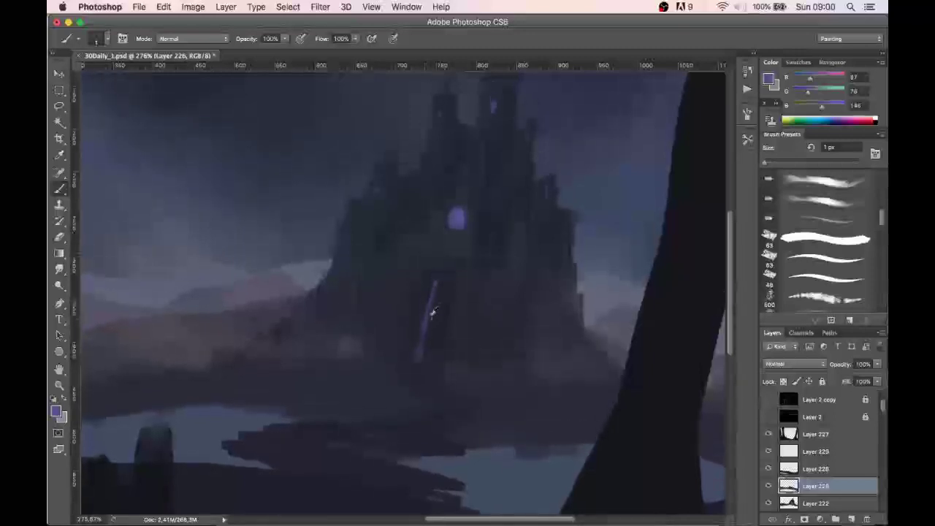
{"action": "left_click", "coordinate": [453, 302], "text": "alt"}
{"action": "key", "text": "bracketright"}
{"action": "key", "text": "bracketright"}
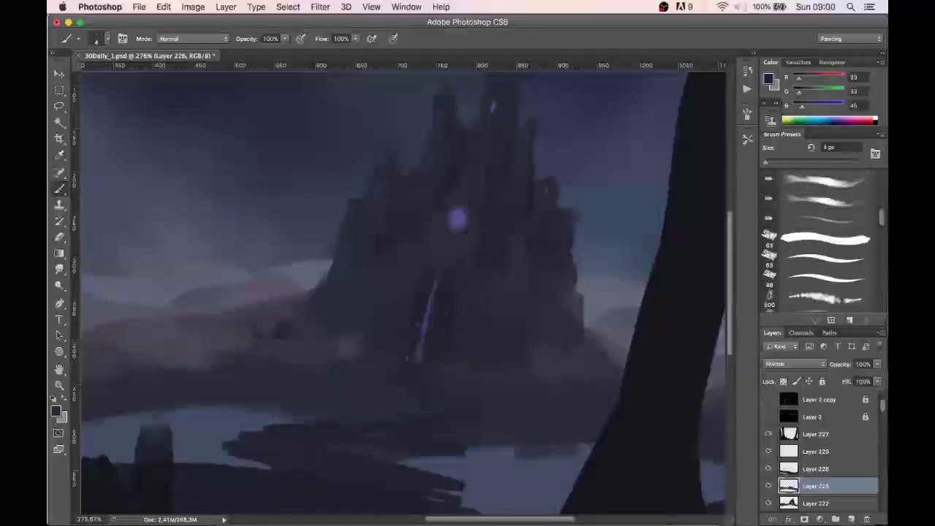
{"action": "left_click_drag", "start_coordinate": [425, 305], "coordinate": [416, 360]}
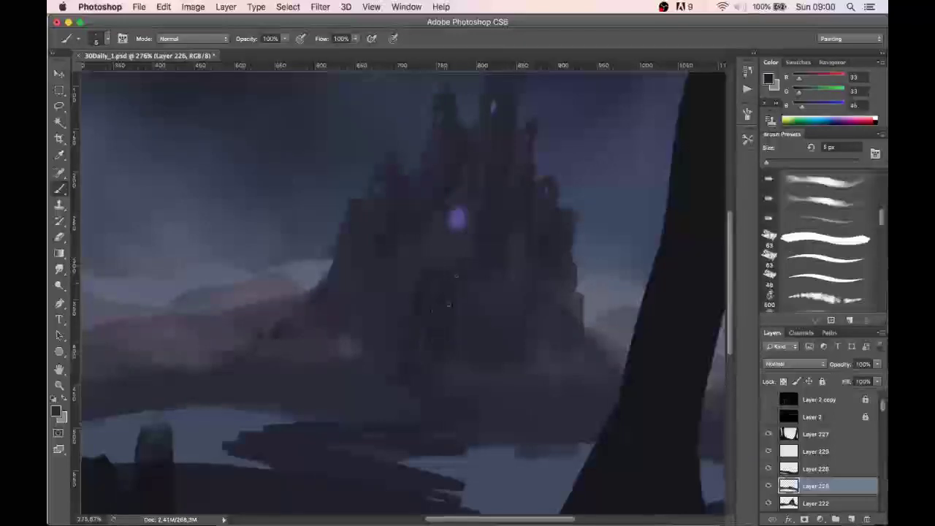
- Sample the central window's violet, RGB 87, 76, 146, and paint a short slanted streak and small slit windows across the mountain with a 5 px brush
{"action": "left_click", "coordinate": [458, 221], "text": "alt"}
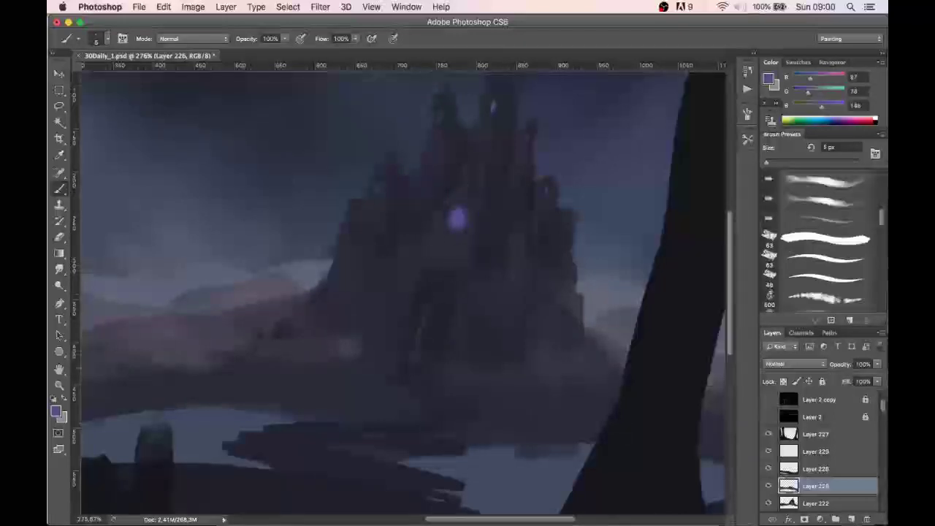
{"action": "mouse_move", "coordinate": [424, 321]}
{"action": "left_mouse_down"}
{"action": "mouse_move", "coordinate": [415, 362]}
{"action": "mouse_move", "coordinate": [423, 338]}
{"action": "left_mouse_up"}
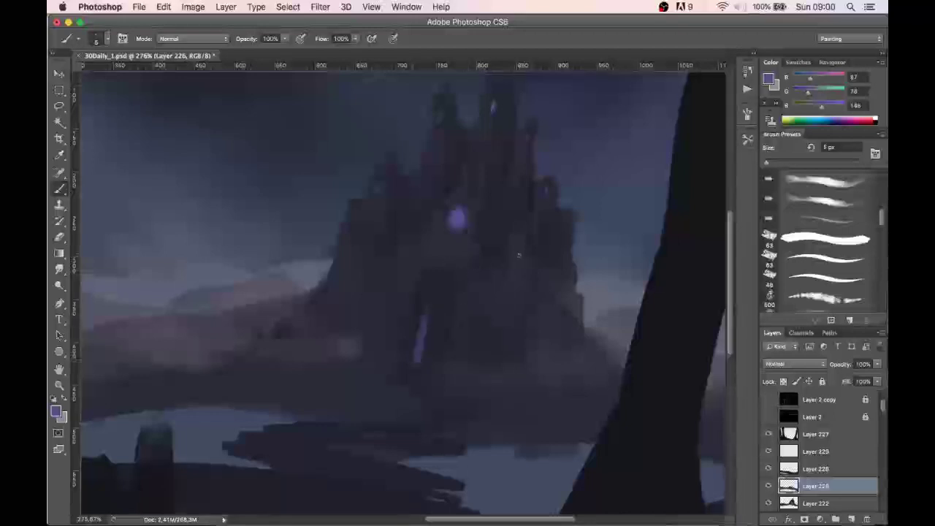
{"action": "left_click_drag", "start_coordinate": [382, 269], "coordinate": [380, 288]}
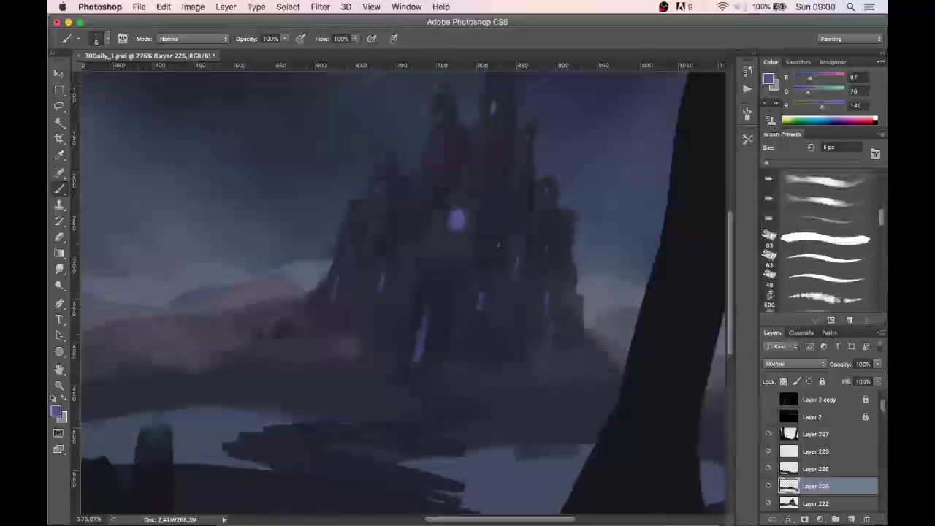
- Sample the dark tone RGB 33, 33, 45, deepen the rock around the violet slits with an 8 px brush, and check the whole painting
{"action": "scroll", "coordinate": [477, 298], "scroll_direction": "up", "scroll_amount": 2}
{"action": "left_click", "coordinate": [442, 354], "text": "alt"}
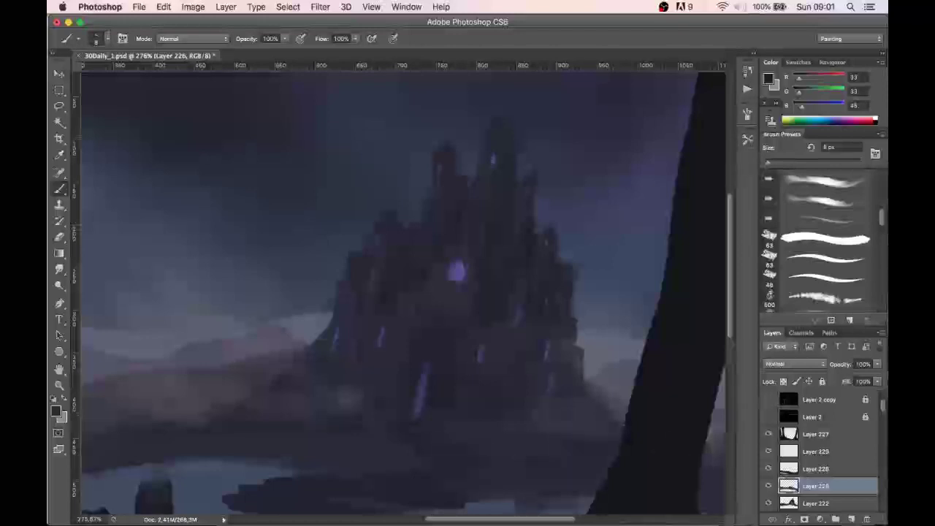
{"action": "key", "text": "super+minus"}
{"action": "key", "text": "super+minus"}
{"action": "key", "text": "super+minus"}
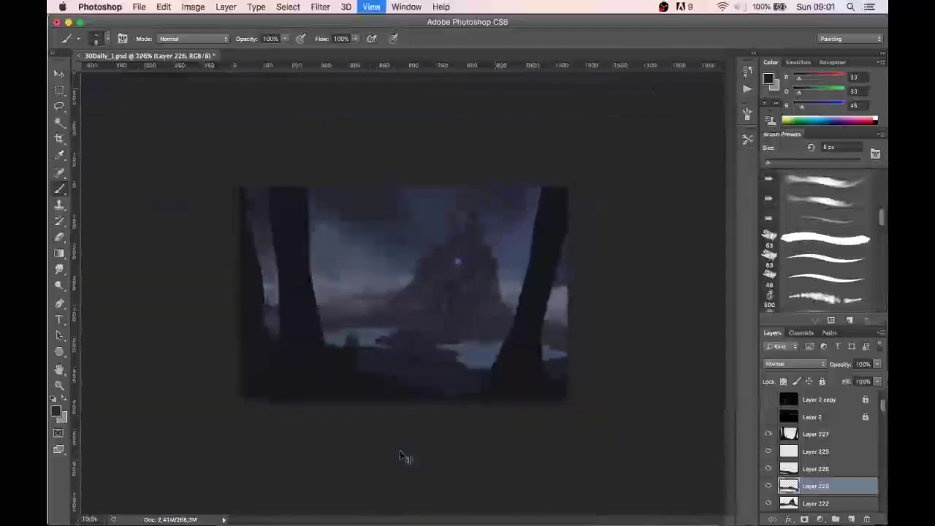
{"action": "key", "text": "super+plus"}
{"action": "key", "text": "super+plus"}
{"action": "key", "text": "super+plus"}
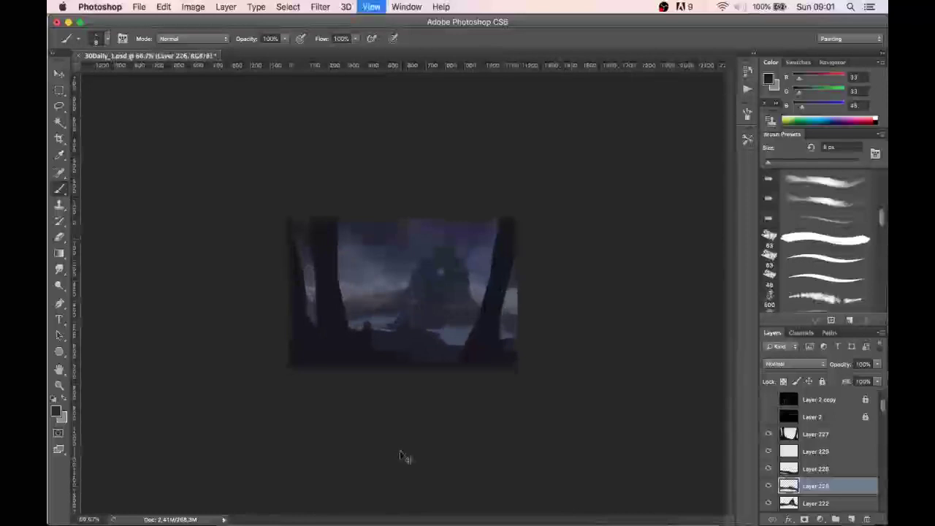
{"action": "scroll", "coordinate": [396, 294], "scroll_direction": "right", "scroll_amount": 3}
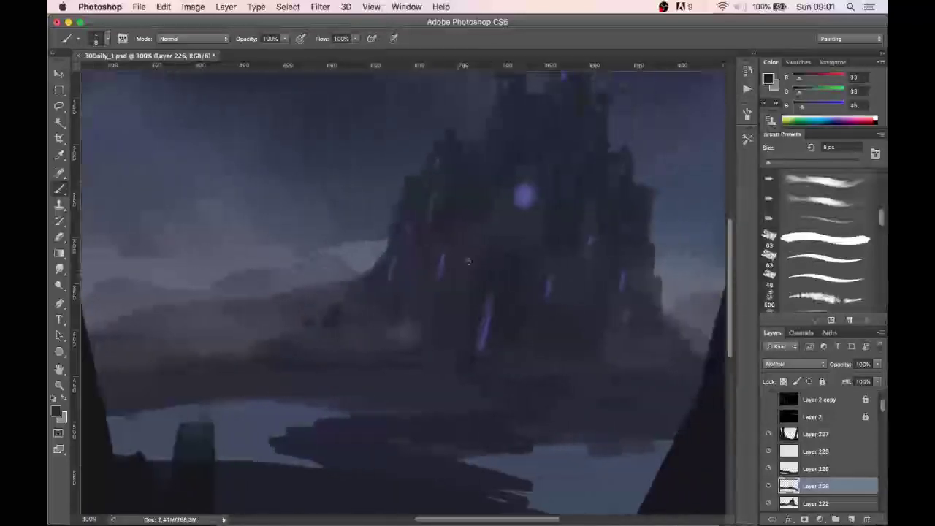
- Trim the small violet windows with a 3 px dark brush and darken the surrounding rock with 7 to 10 px strokes
{"action": "key", "text": "bracketleft"}
{"action": "key", "text": "bracketleft"}
{"action": "key", "text": "bracketleft"}
{"action": "key", "text": "bracketleft"}
{"action": "key", "text": "bracketleft"}
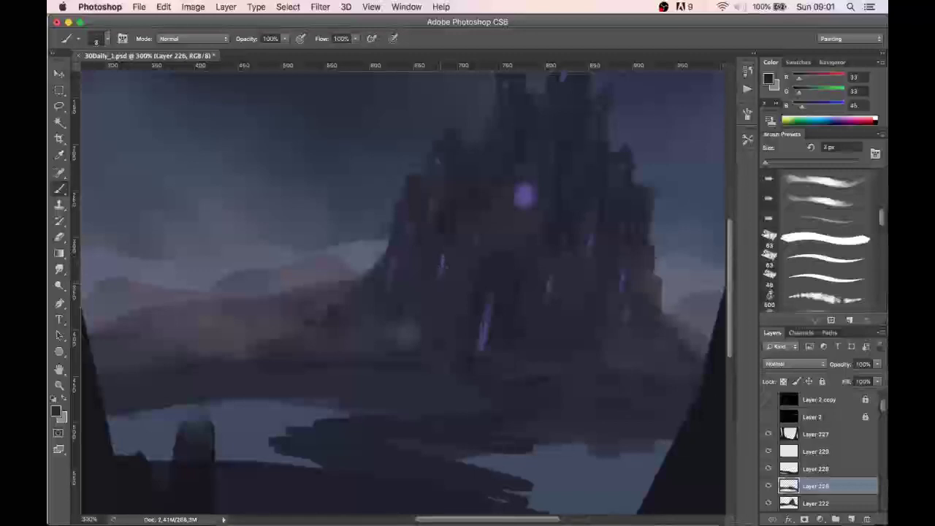
{"action": "key", "text": "bracketright"}
{"action": "key", "text": "bracketright"}
{"action": "key", "text": "bracketright"}
{"action": "key", "text": "bracketright"}
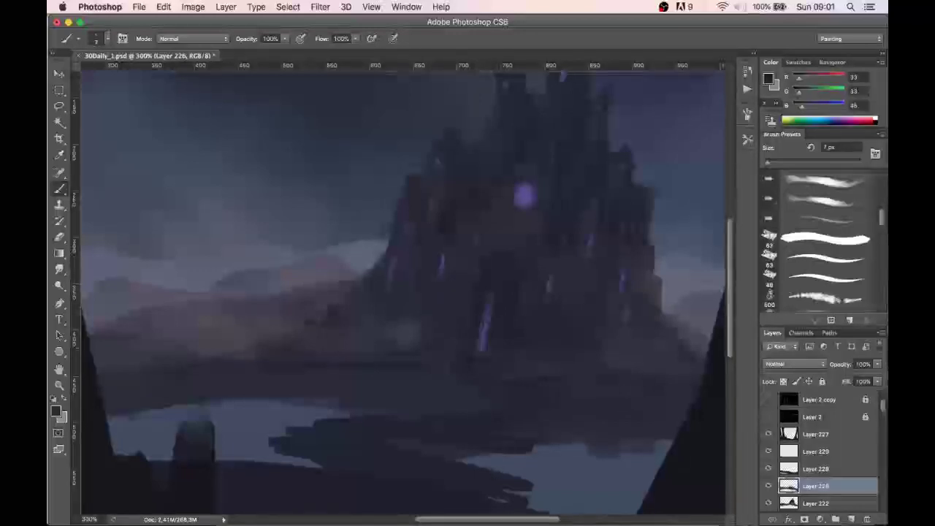
{"action": "key", "text": "bracketright"}
{"action": "key", "text": "bracketright"}
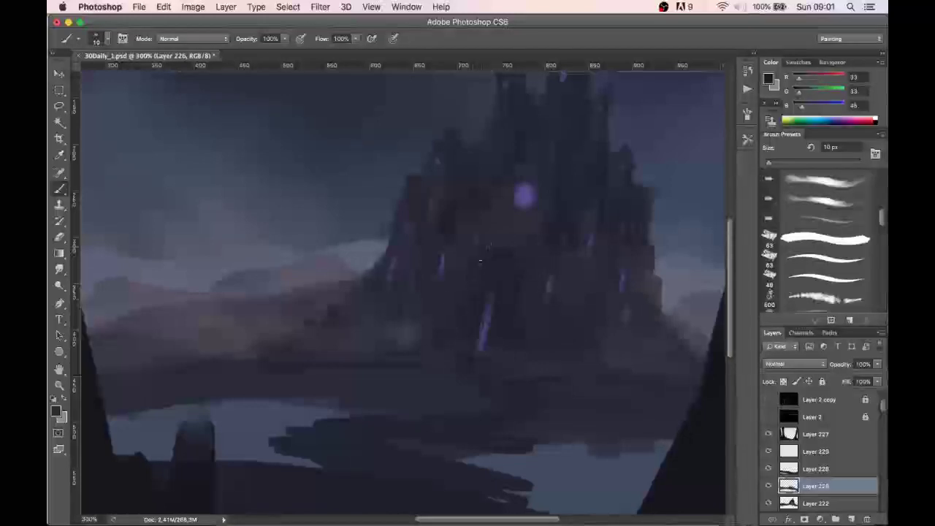
- Paint thin dark bars across the glowing central window with a 3 px brush, refining them at 1 px
{"action": "key", "text": "bracketleft"}
{"action": "key", "text": "bracketleft"}
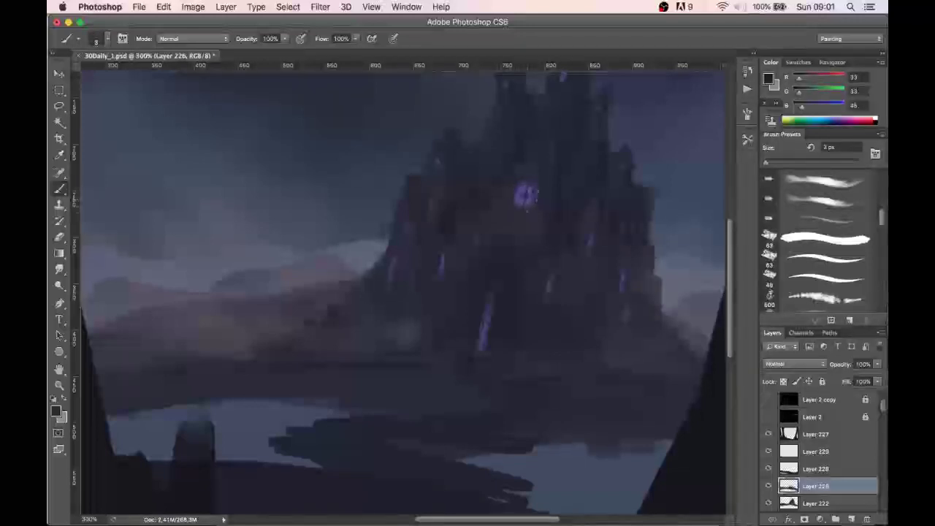
{"action": "key", "text": "bracketleft"}
{"action": "key", "text": "bracketleft"}
{"action": "left_click_drag", "start_coordinate": [523, 187], "coordinate": [523, 201]}
{"action": "key", "text": "bracketleft"}
{"action": "key", "text": "bracketleft"}
{"action": "key", "text": "bracketleft"}
{"action": "key", "text": "bracketleft"}
{"action": "key", "text": "super+minus"}
{"action": "key", "text": "super+minus"}
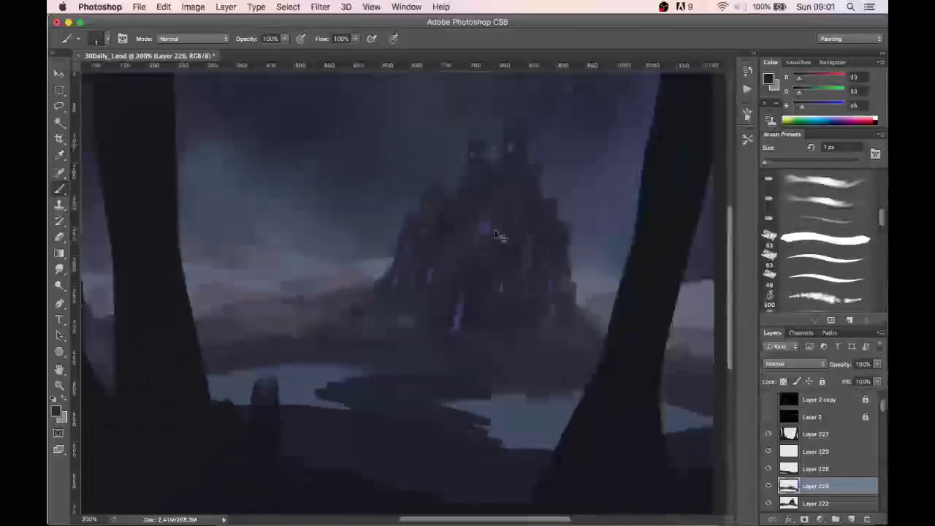
- Darken the mountain's rock shapes up to the towers with a dark 9 px brush and undo the last stroke
{"action": "key", "text": "super+equal"}
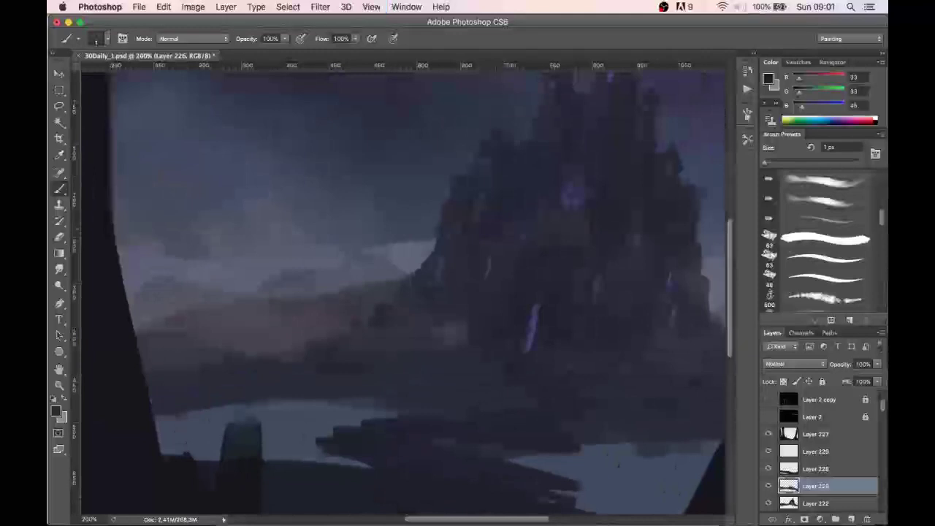
{"action": "key", "text": "super+equal"}
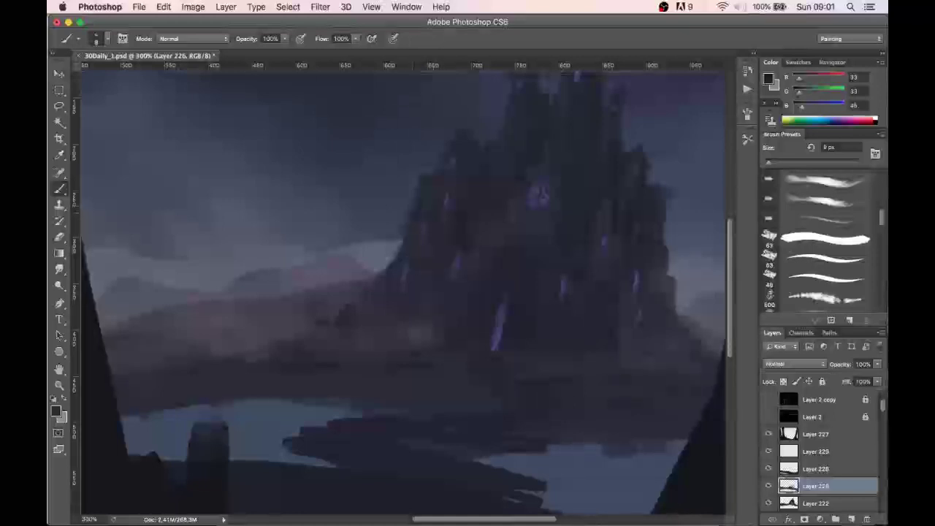
{"action": "scroll", "coordinate": [448, 175], "scroll_direction": "up", "scroll_amount": 2}
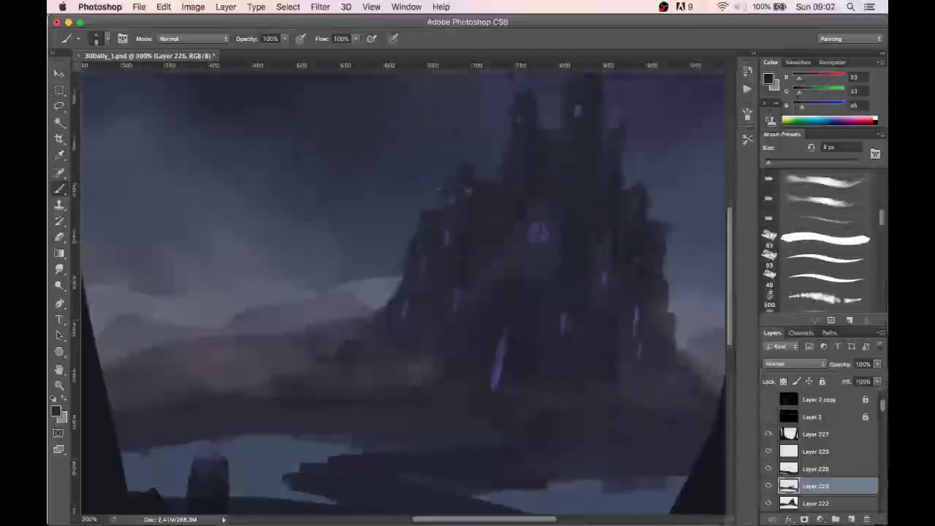
{"action": "scroll", "coordinate": [478, 212], "scroll_direction": "up", "scroll_amount": 5}
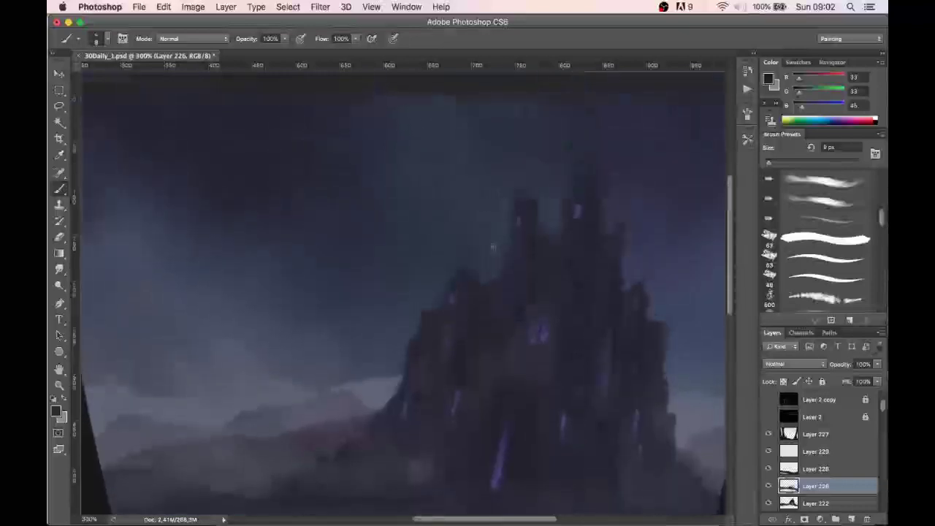
{"action": "scroll", "coordinate": [493, 247], "scroll_direction": "up", "scroll_amount": 1}
{"action": "key", "text": "super+z"}
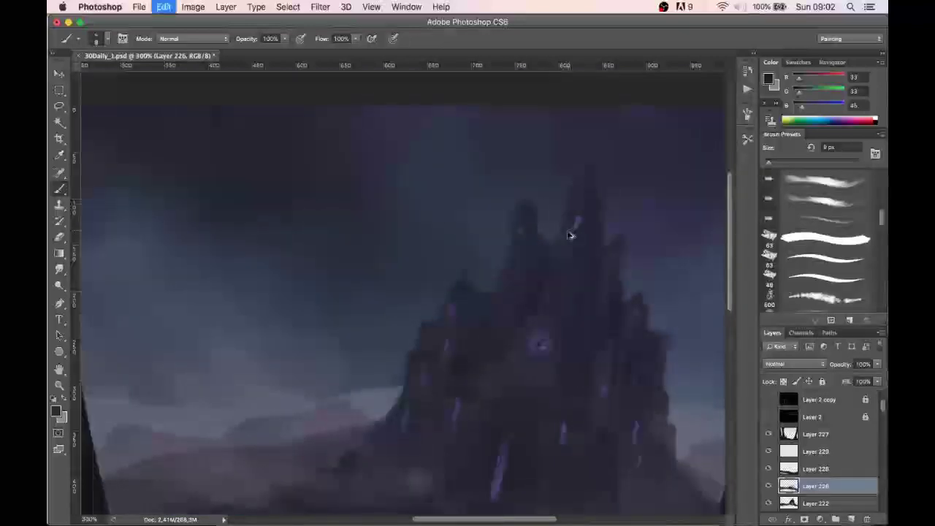
- Paint thin pointed spires on the towers in their sampled slate tone and trim the silhouette with sky blue RGB 60, 67, 97, at 3 px
{"action": "left_click", "coordinate": [527, 206], "text": "alt"}
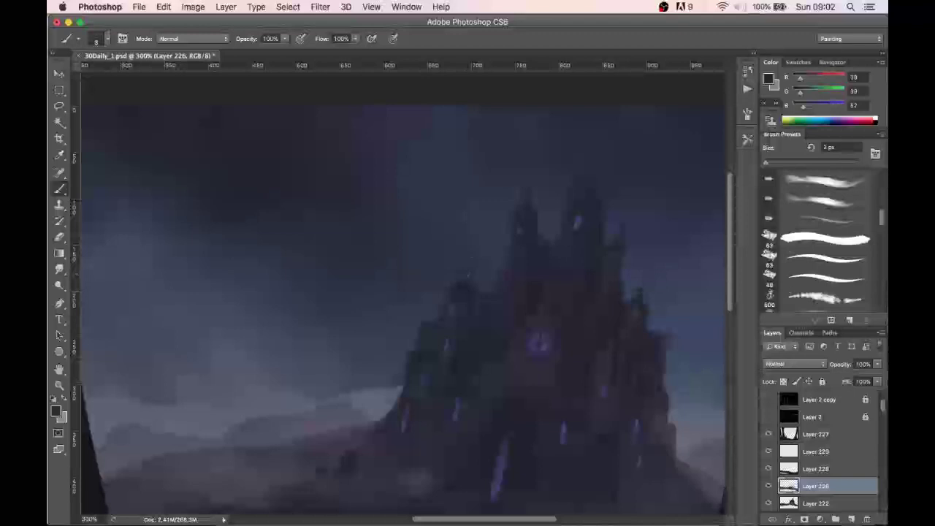
{"action": "scroll", "coordinate": [468, 277], "scroll_direction": "down", "scroll_amount": 2}
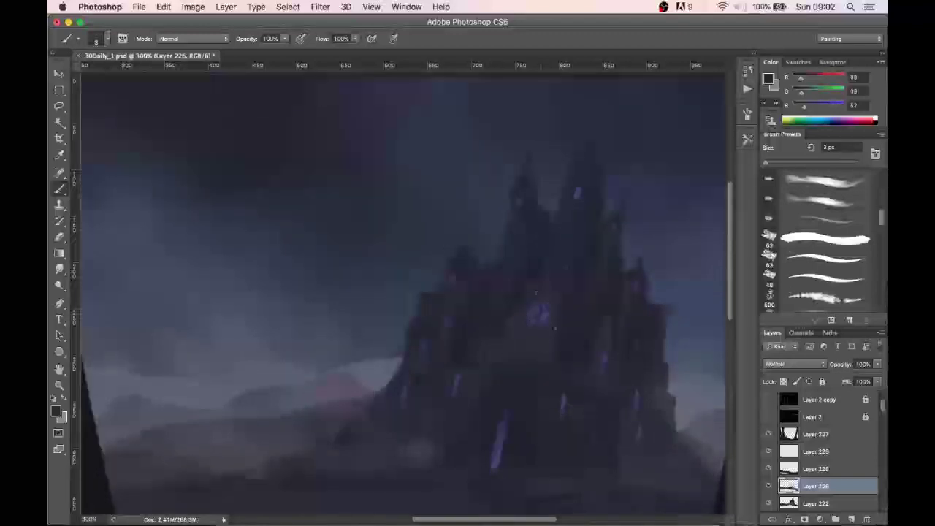
{"action": "left_click", "coordinate": [668, 271], "text": "alt"}
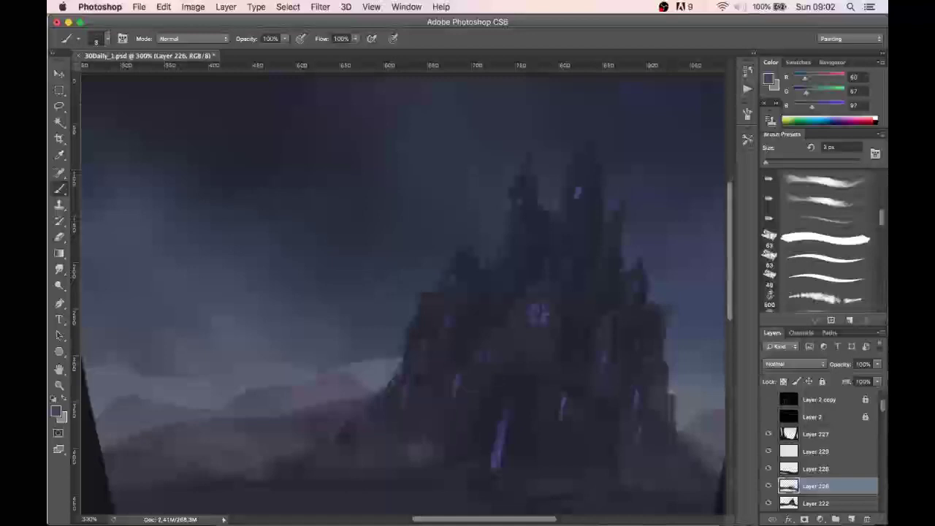
{"action": "scroll", "coordinate": [347, 232], "scroll_direction": "down", "scroll_amount": 3}
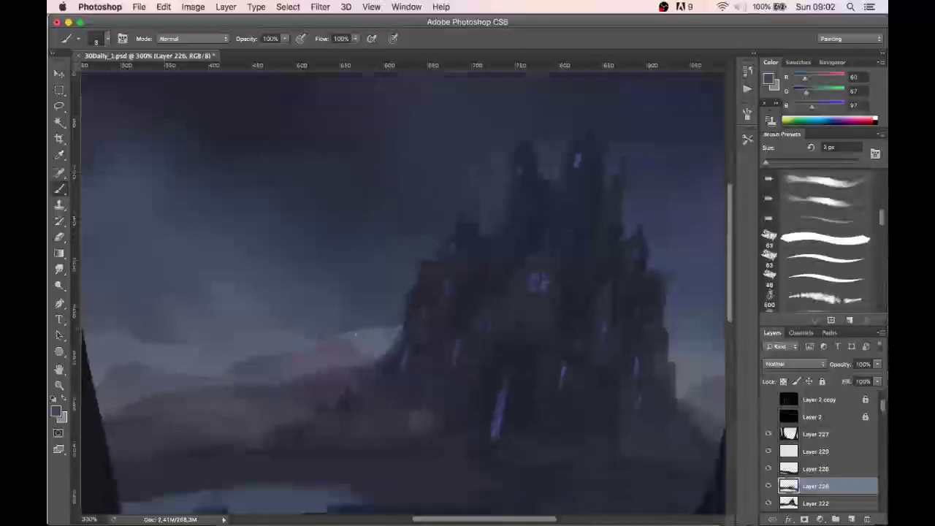
{"action": "key", "text": "super+minus"}
{"action": "key", "text": "super+minus"}
{"action": "key", "text": "super+plus"}
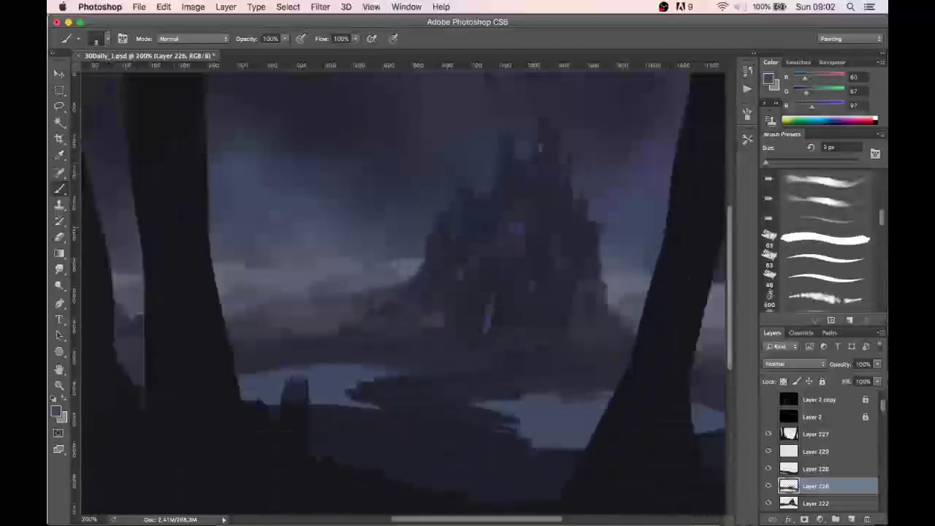
- Sample the dark tone RGB 33, 33, 45, toggle the visibility of Layer 226 and Layer 222 to check them, and merge the two layers
{"action": "left_click", "coordinate": [490, 299], "text": "alt"}
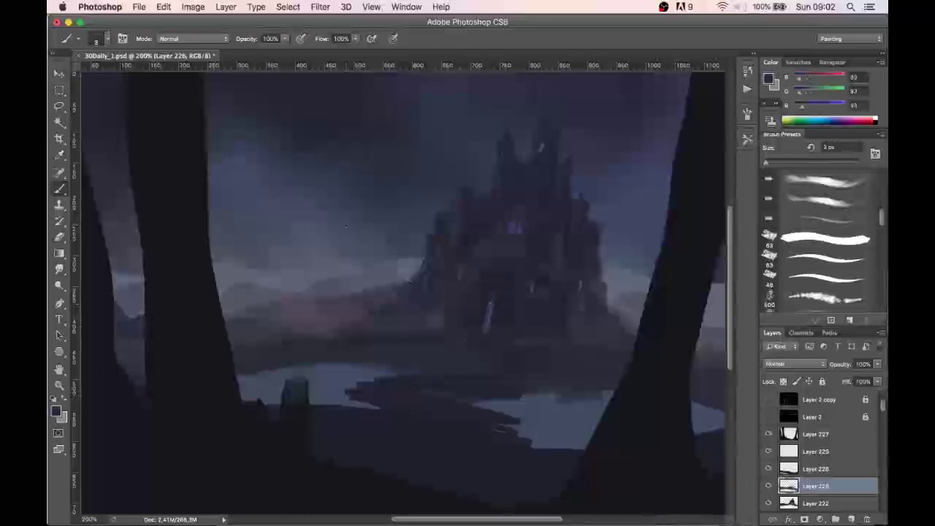
{"action": "key", "text": "v"}
{"action": "left_click_drag", "start_coordinate": [455, 358], "coordinate": [484, 374]}
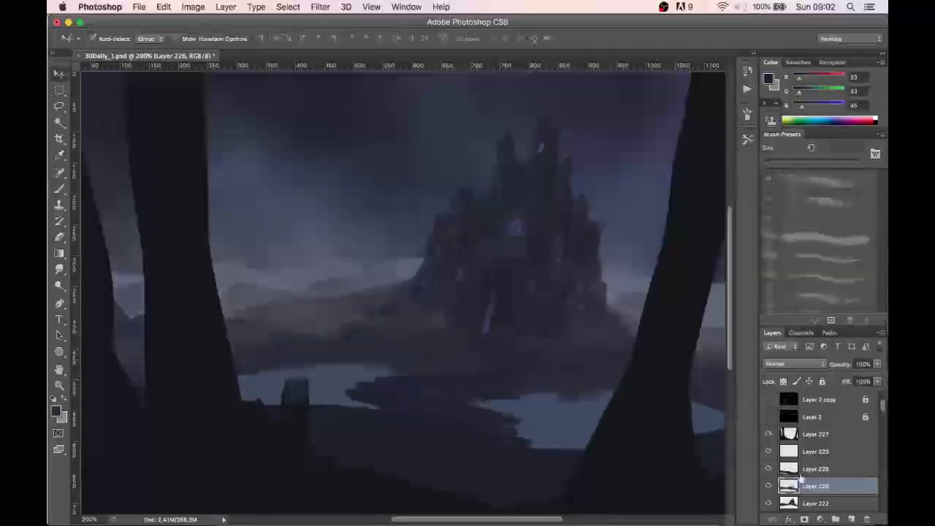
{"action": "left_click_drag", "start_coordinate": [768, 502], "coordinate": [768, 488]}
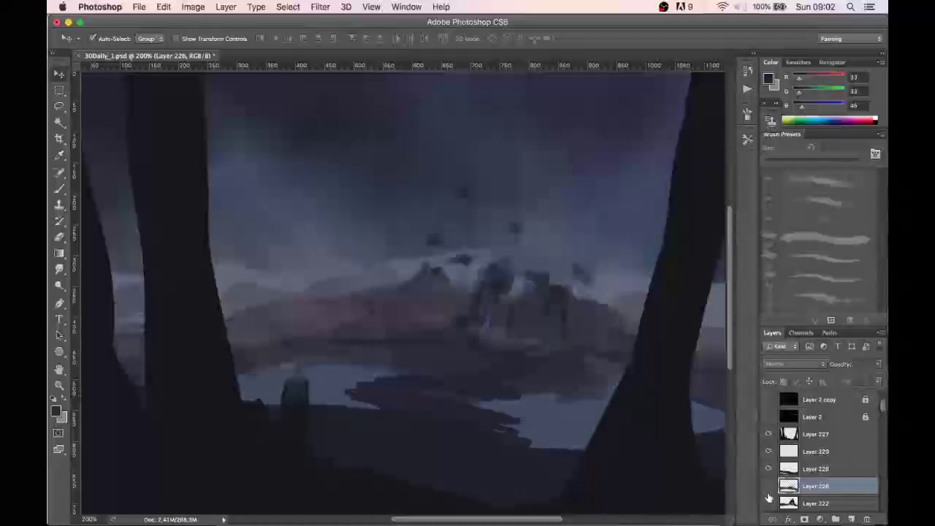
{"action": "left_click", "coordinate": [768, 485]}
{"action": "left_click", "coordinate": [768, 503]}
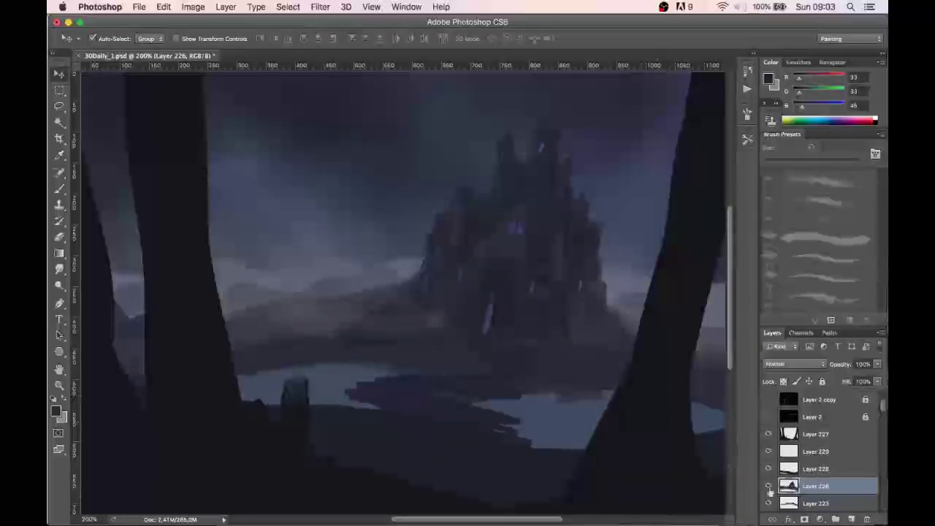
- Add a new layer above the mountain and paint dark vertical clumps along the far shore near the left tree with a 10 px brush
{"action": "left_click", "coordinate": [851, 518]}
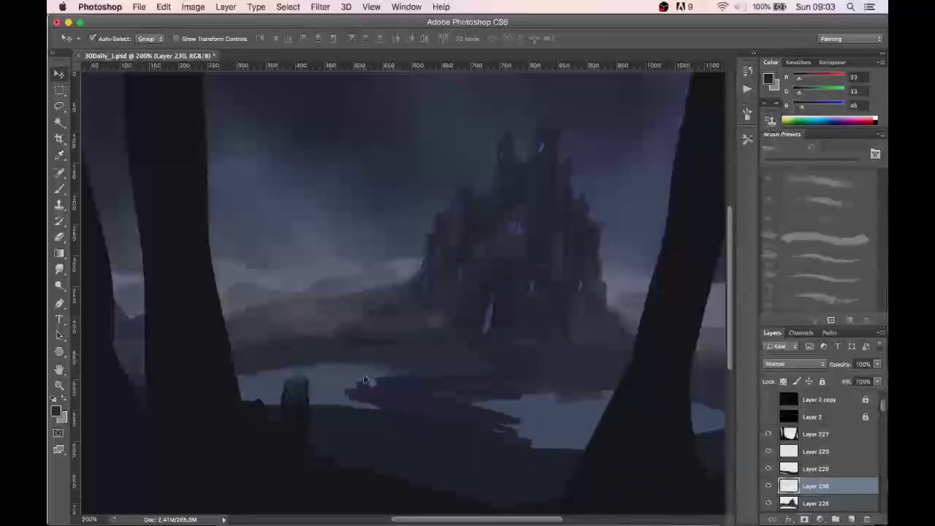
{"action": "key", "text": "b"}
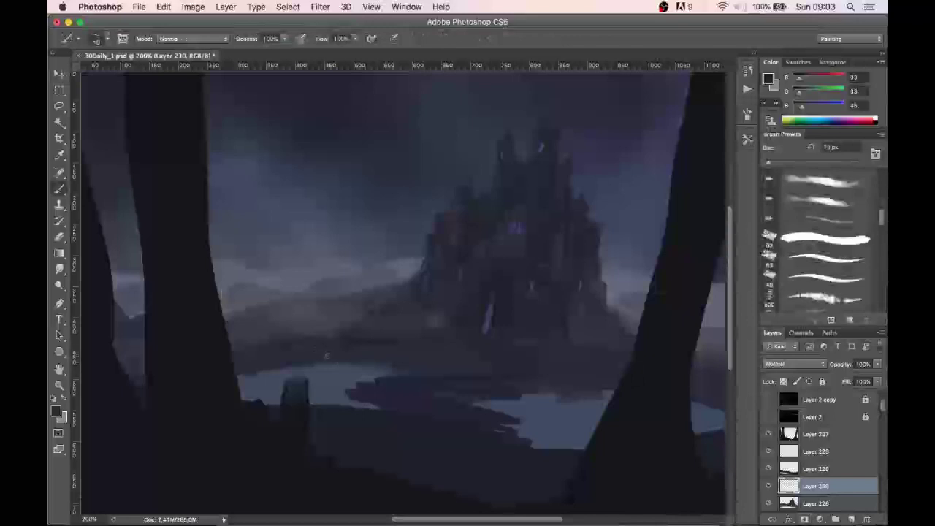
{"action": "mouse_move", "coordinate": [321, 358]}
{"action": "left_mouse_down"}
{"action": "mouse_move", "coordinate": [326, 377]}
{"action": "mouse_move", "coordinate": [335, 371]}
{"action": "left_mouse_up"}
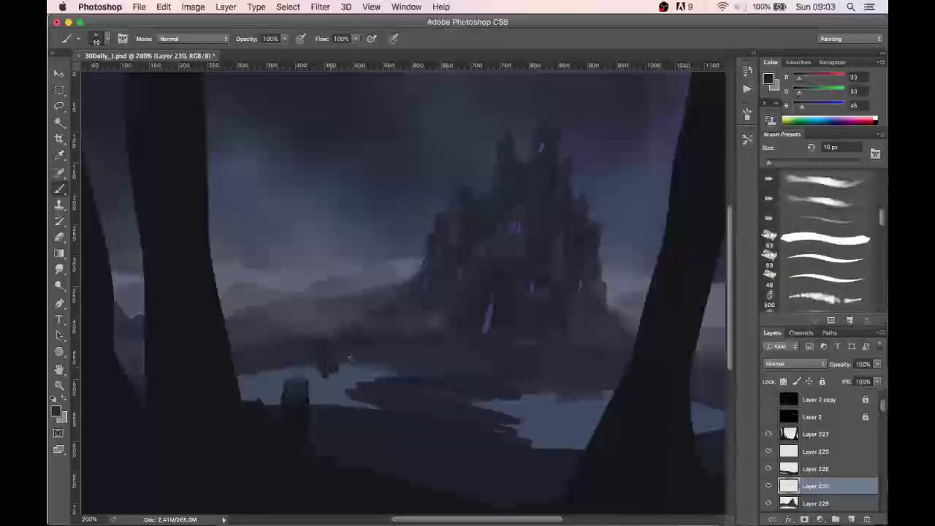
{"action": "left_click_drag", "start_coordinate": [354, 355], "coordinate": [355, 366]}
{"action": "mouse_move", "coordinate": [282, 350]}
{"action": "left_mouse_down"}
{"action": "mouse_move", "coordinate": [286, 380]}
{"action": "mouse_move", "coordinate": [266, 387]}
{"action": "left_mouse_up"}
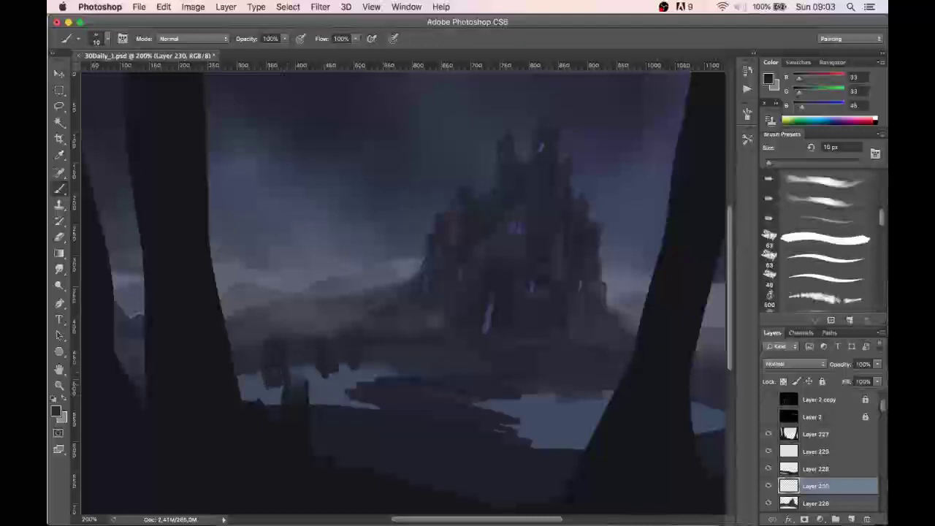
- Paint dark jagged clumps along the upper shore of the water beside the right tree trunk with the 10 px brush
{"action": "left_click_drag", "start_coordinate": [563, 396], "coordinate": [561, 407]}
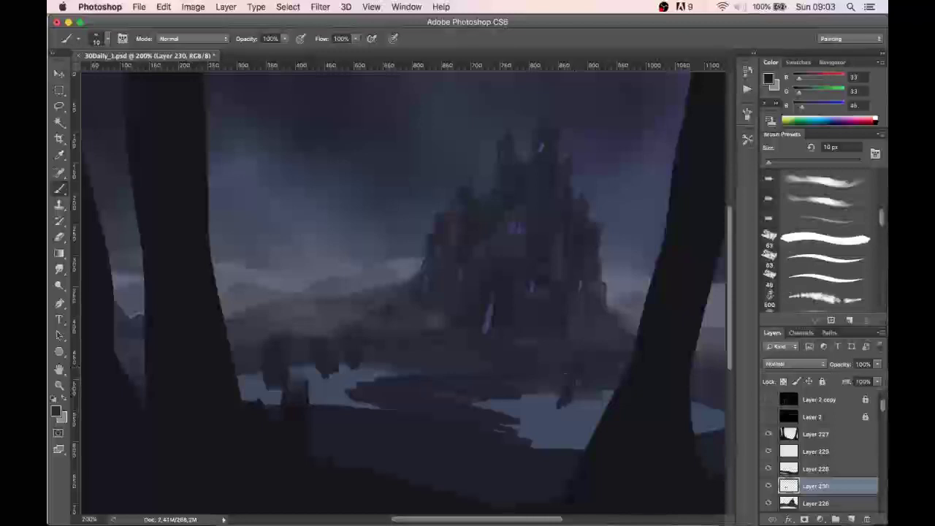
{"action": "mouse_move", "coordinate": [596, 392]}
{"action": "left_mouse_down"}
{"action": "mouse_move", "coordinate": [594, 416]}
{"action": "mouse_move", "coordinate": [608, 416]}
{"action": "left_mouse_up"}
{"action": "left_click_drag", "start_coordinate": [530, 400], "coordinate": [514, 397]}
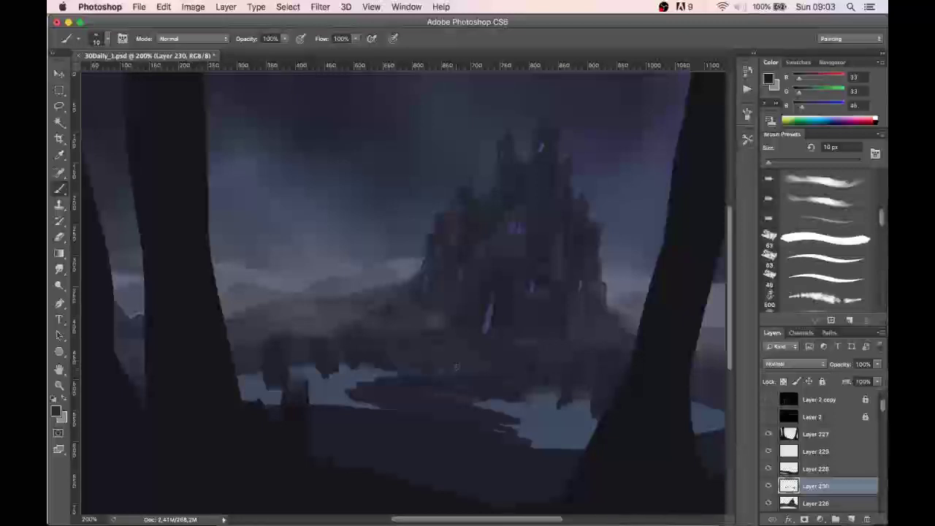
- Extend the dark clumps along the upper water edge on both sides in sampled dark tone RGB 33, 33, 45 at 10 px
{"action": "left_click_drag", "start_coordinate": [345, 377], "coordinate": [362, 407]}
{"action": "left_click", "coordinate": [548, 419], "text": "alt"}
{"action": "left_click", "coordinate": [565, 390], "text": "alt"}
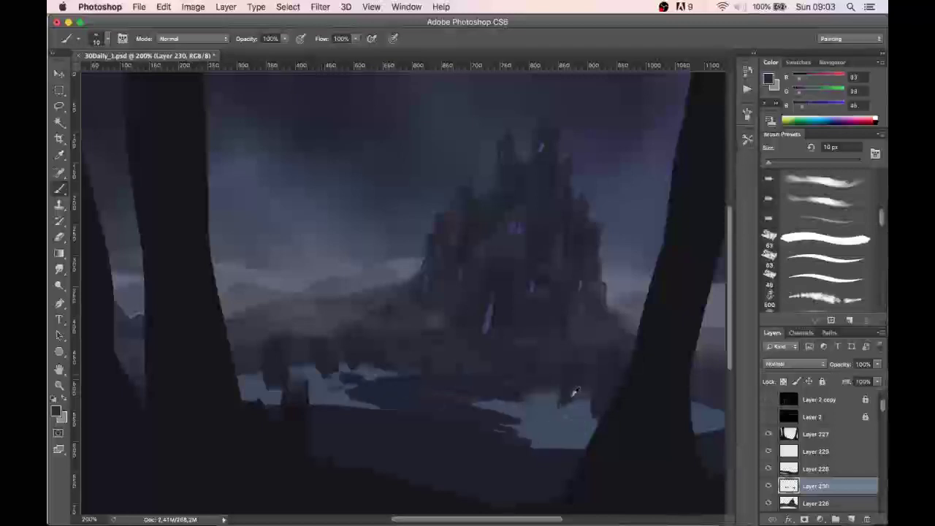
{"action": "left_click_drag", "start_coordinate": [561, 402], "coordinate": [559, 415]}
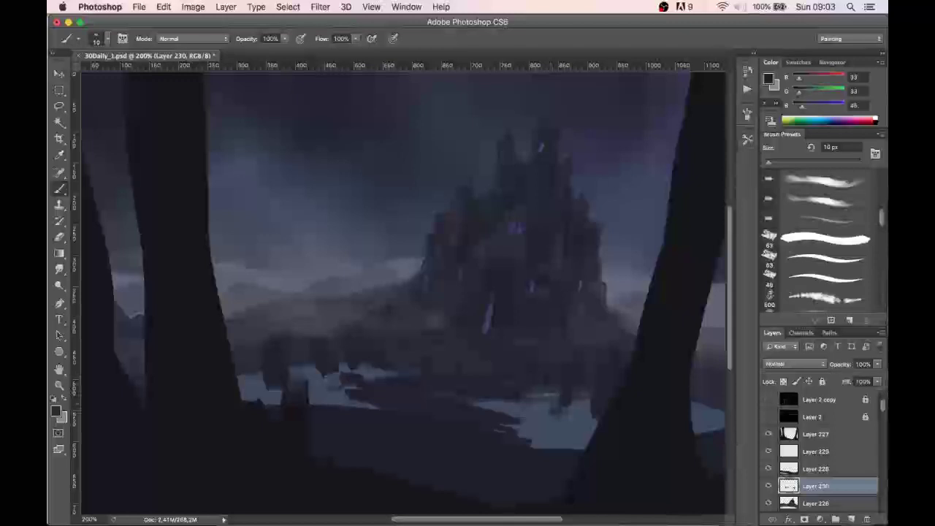
{"action": "key", "text": "super+minus"}
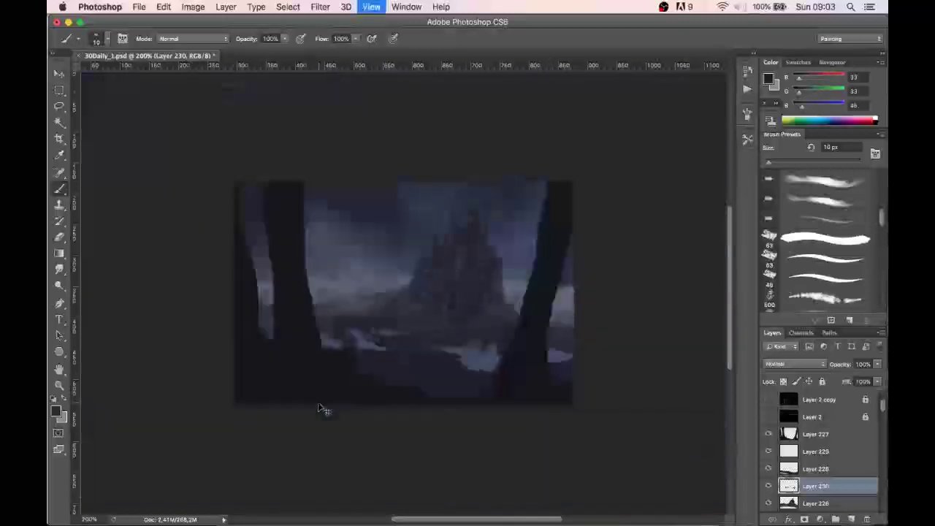
- Add a new layer above Layer 230 and paint thin bare trunks and branches in the gap beyond the right tree
{"action": "left_click", "coordinate": [851, 518]}
{"action": "key", "text": "bracketleft"}
{"action": "key", "text": "bracketleft"}
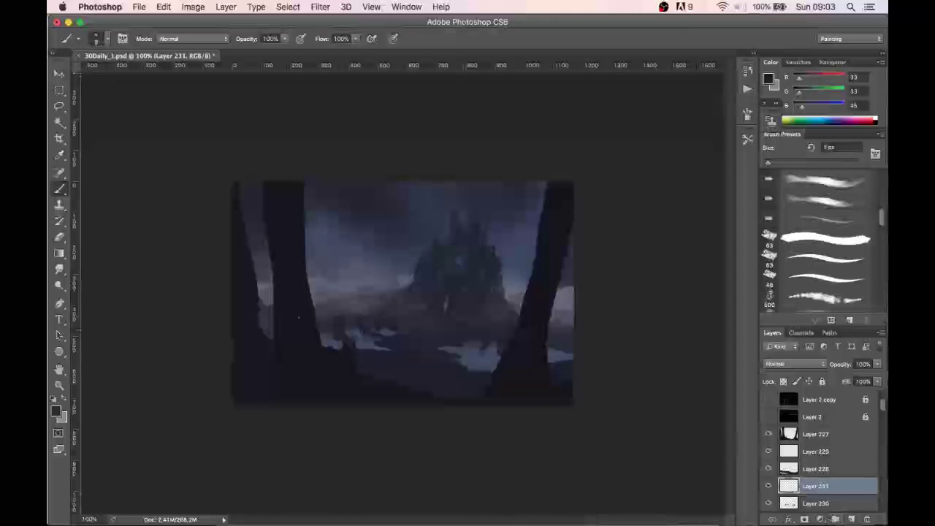
{"action": "key", "text": "bracketleft"}
{"action": "key", "text": "bracketleft"}
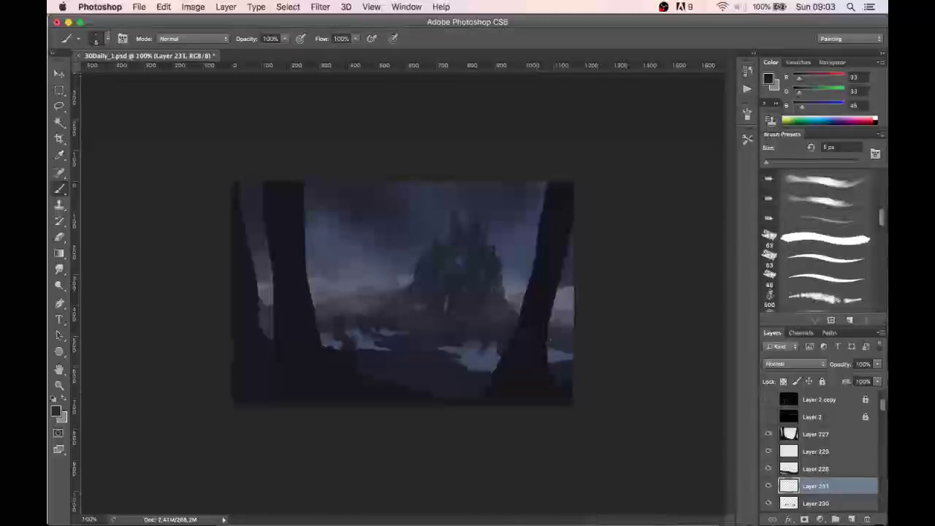
{"action": "key", "text": "bracketright"}
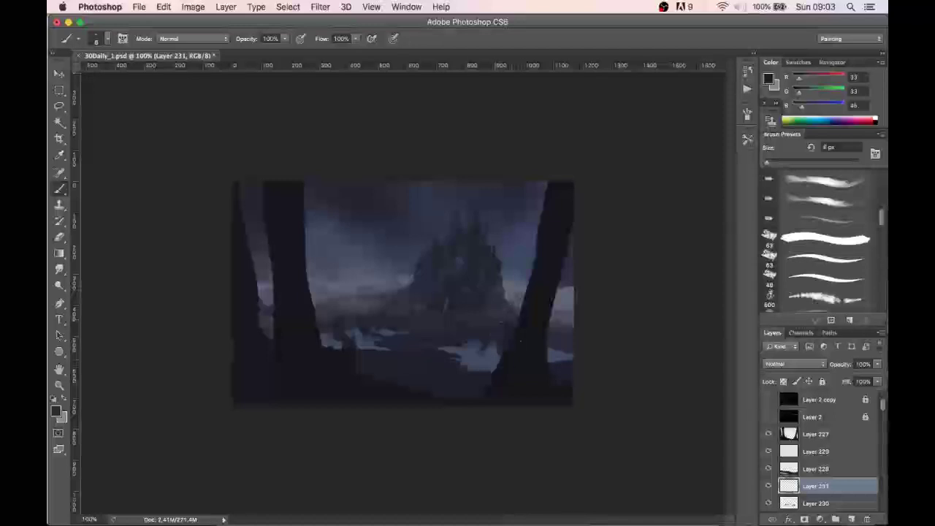
{"action": "left_click_drag", "start_coordinate": [561, 291], "coordinate": [561, 326]}
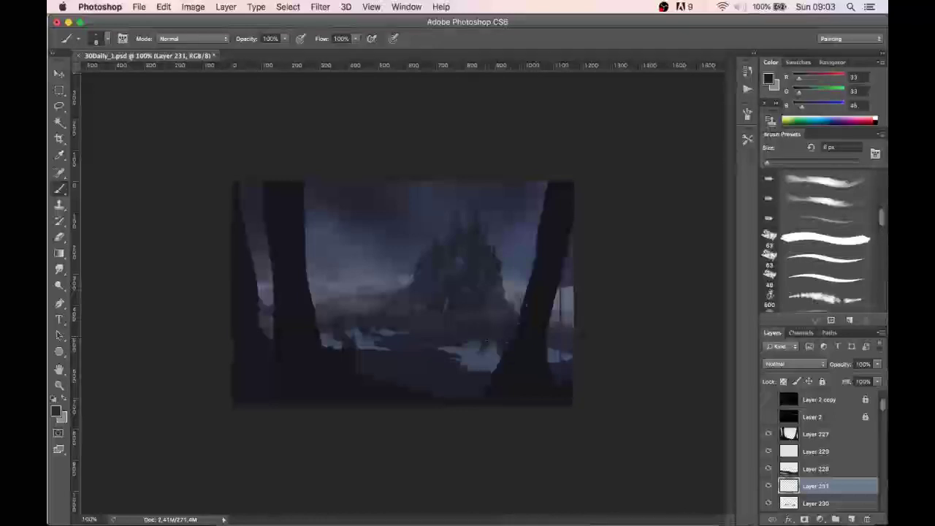
{"action": "left_click_drag", "start_coordinate": [562, 303], "coordinate": [564, 298]}
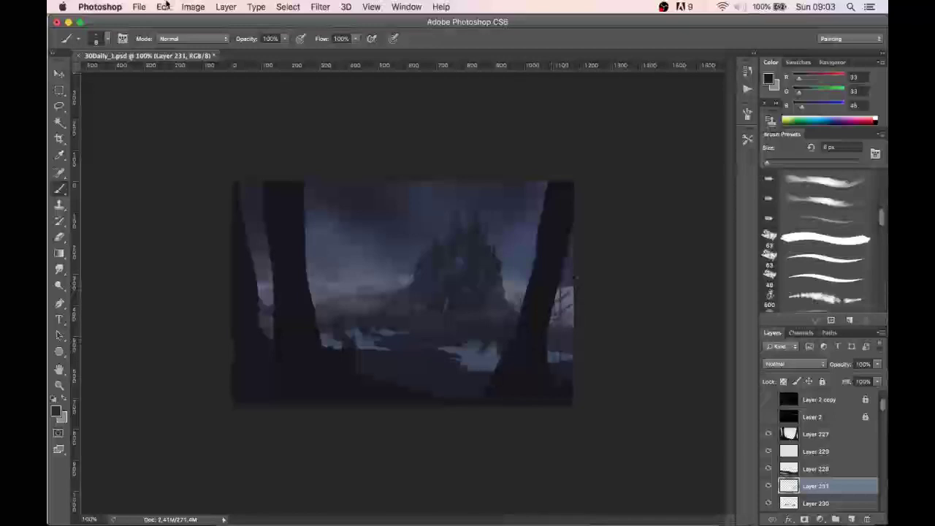
- Darken the new branches with Brightness/Contrast at a brightness of -38
{"action": "left_click", "coordinate": [193, 7]}
{"action": "mouse_move", "coordinate": [242, 44]}
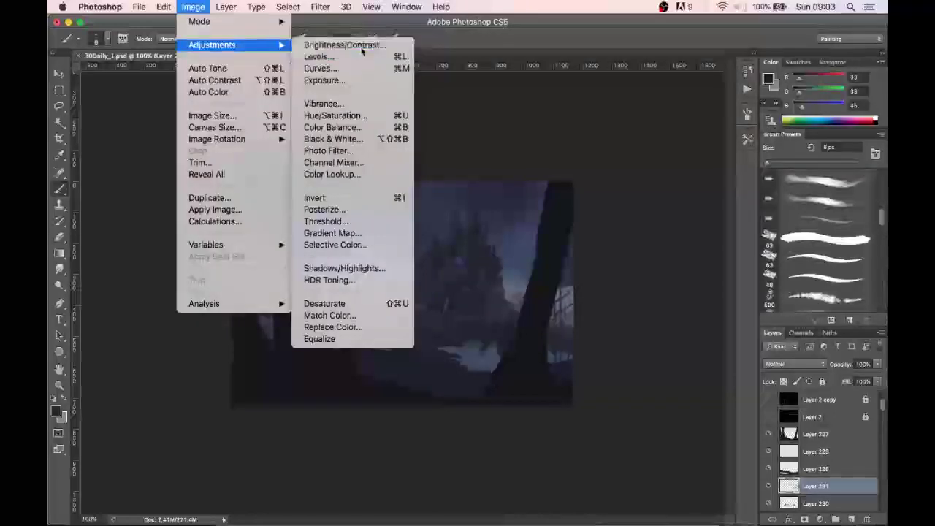
{"action": "left_click", "coordinate": [361, 46]}
{"action": "left_click_drag", "start_coordinate": [739, 169], "coordinate": [724, 168]}
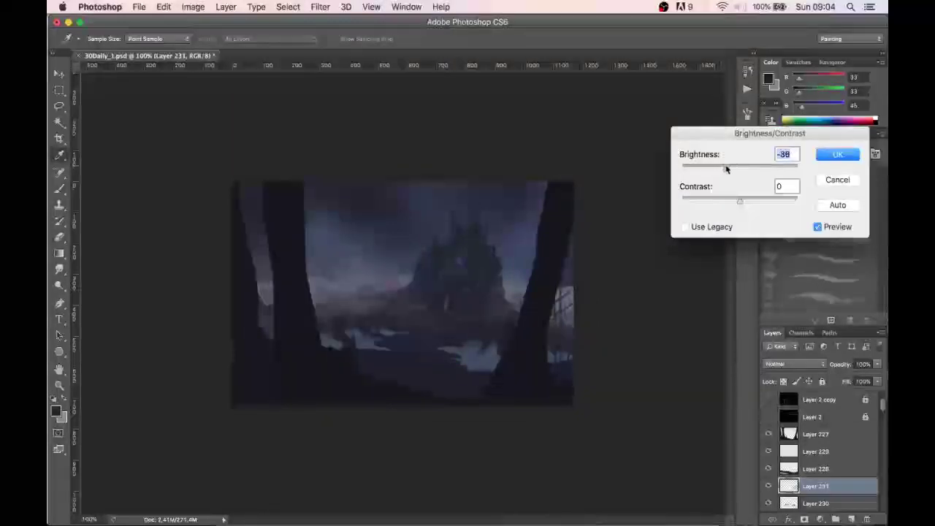
{"action": "left_click", "coordinate": [838, 155]}
- Duplicate the branch layer Layer 231 and place the copy below Layer 230
{"action": "key", "text": "v"}
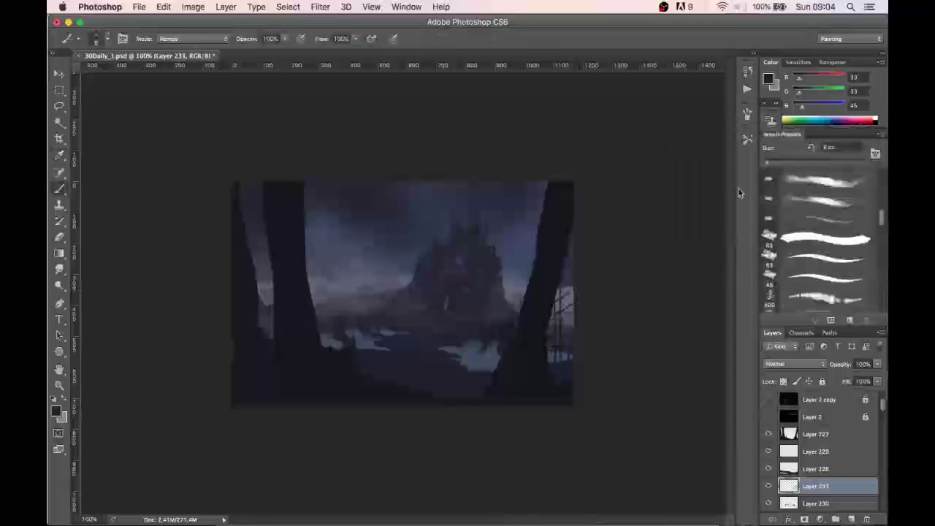
{"action": "key", "text": "ctrl+j"}
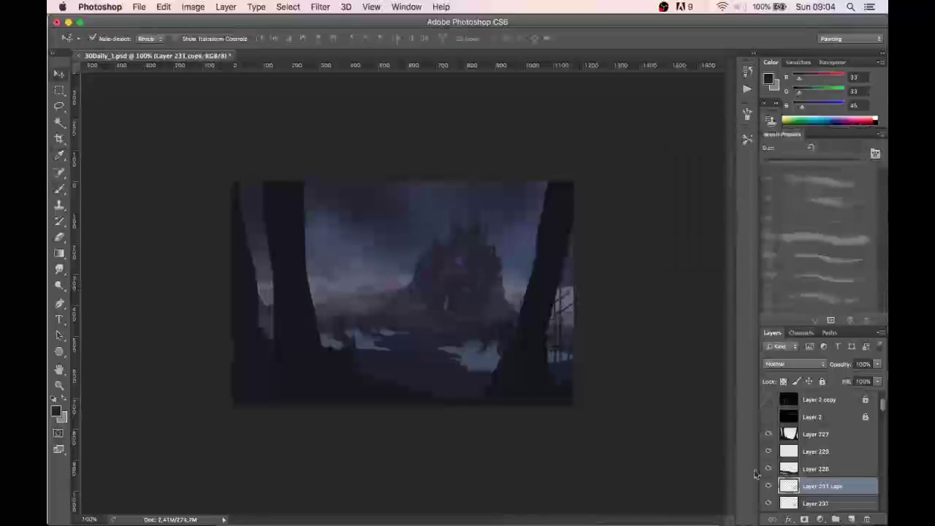
{"action": "key", "text": "z"}
{"action": "mouse_move", "coordinate": [526, 314]}
{"action": "left_mouse_down"}
{"action": "mouse_move", "coordinate": [572, 290]}
{"action": "mouse_move", "coordinate": [513, 297]}
{"action": "mouse_move", "coordinate": [522, 313]}
{"action": "left_mouse_up"}
{"action": "key", "text": "z"}
{"action": "key", "text": "b"}
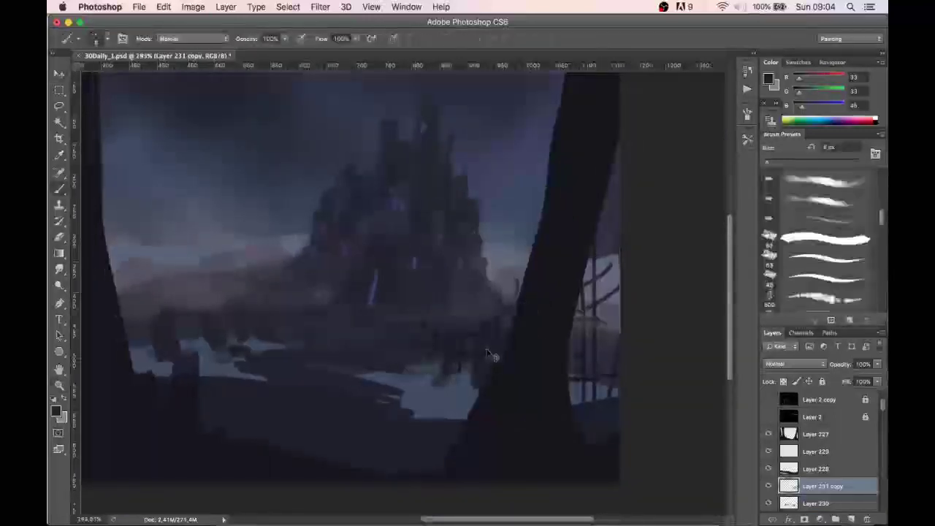
{"action": "key", "text": "ctrl+bracketleft"}
- Shift and rotate the copied branches beyond the right tree to form a denser tangle, and apply the transform
{"action": "key", "text": "v"}
{"action": "left_click_drag", "start_coordinate": [599, 285], "coordinate": [607, 284]}
{"action": "left_click_drag", "start_coordinate": [618, 366], "coordinate": [623, 359]}
{"action": "key", "text": "super+t"}
{"action": "left_click_drag", "start_coordinate": [662, 326], "coordinate": [663, 317]}
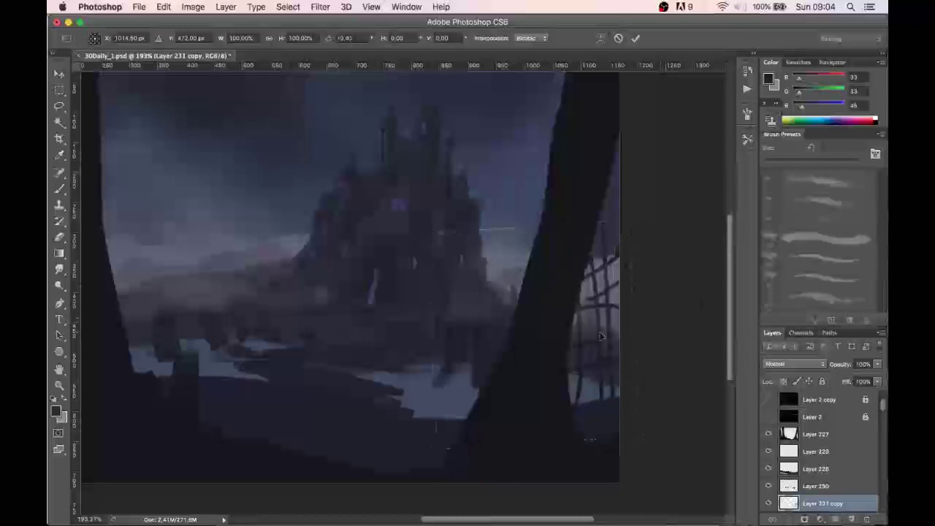
{"action": "key", "text": "Return"}
{"action": "key", "text": "b"}
- Sample the dark tone RGB 26, 26, 35 and paint thin stalks along the far shore with a fine brush of about 4 px
{"action": "scroll", "coordinate": [570, 328], "scroll_direction": "left", "scroll_amount": 5}
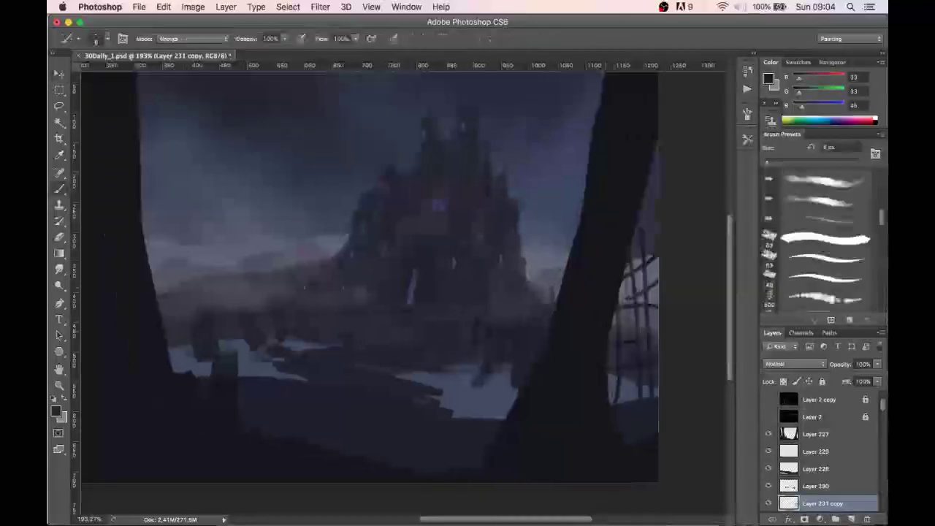
{"action": "left_click", "coordinate": [532, 322], "text": "alt"}
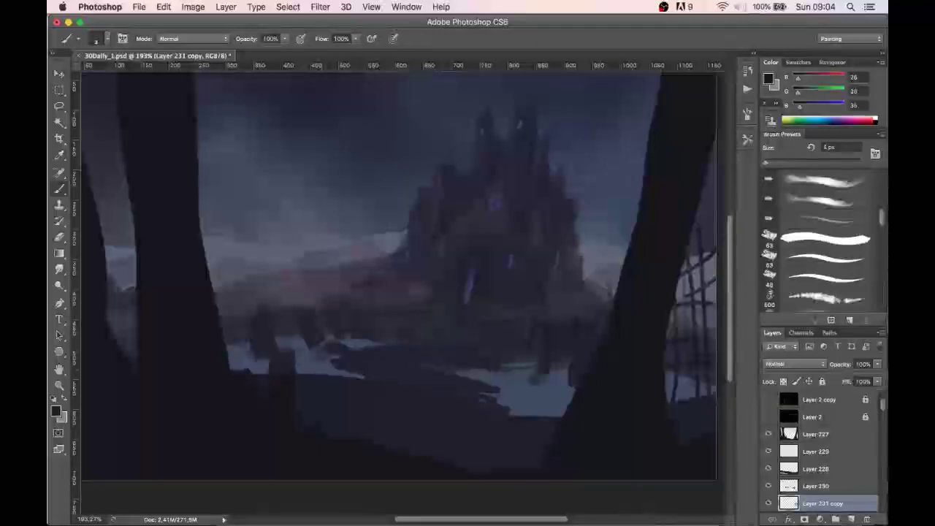
{"action": "key", "text": "bracketright"}
{"action": "key", "text": "bracketright"}
{"action": "scroll", "coordinate": [398, 276], "scroll_direction": "left", "scroll_amount": 2}
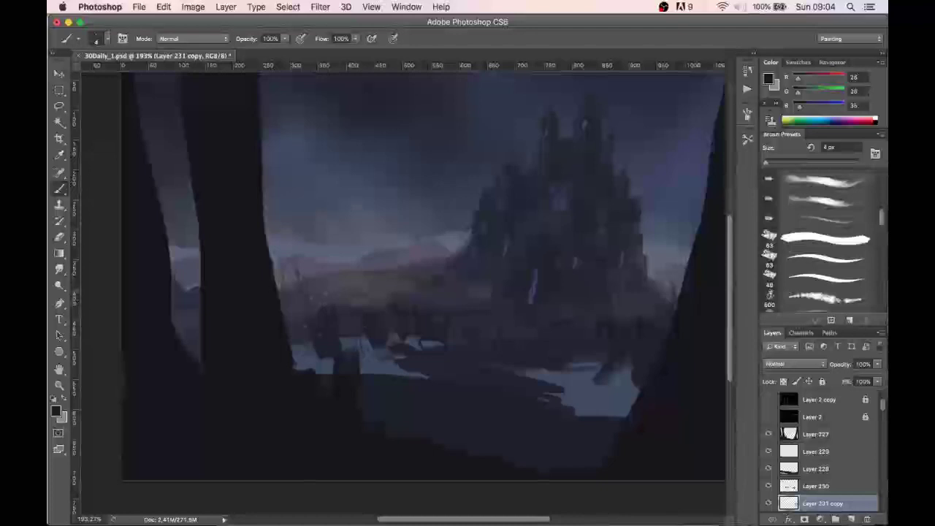
- Paint bare leaning branches beside and between the left tree trunks with a slightly larger brush of 6 to 8 px
{"action": "key", "text": "bracketright"}
{"action": "key", "text": "bracketright"}
{"action": "scroll", "coordinate": [403, 276], "scroll_direction": "left", "scroll_amount": 3}
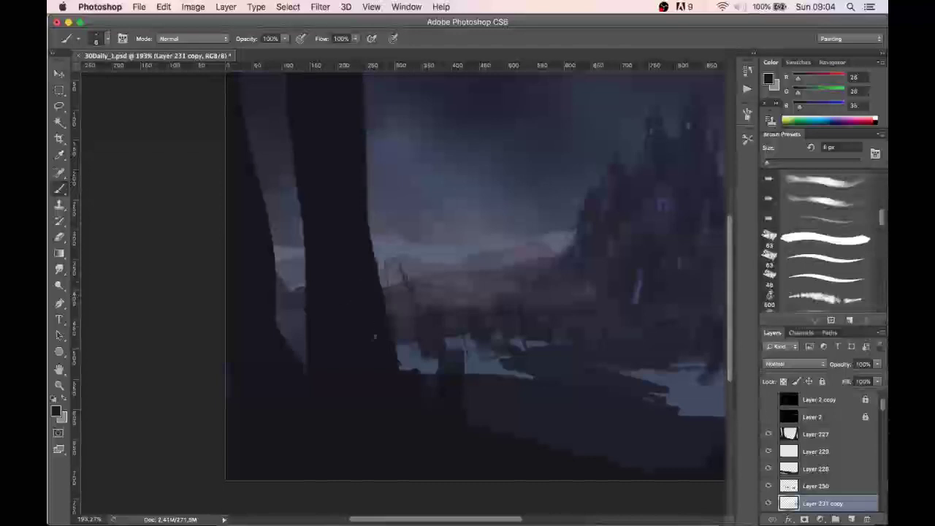
{"action": "mouse_move", "coordinate": [292, 292]}
{"action": "left_mouse_down"}
{"action": "mouse_move", "coordinate": [282, 241]}
{"action": "mouse_move", "coordinate": [285, 314]}
{"action": "mouse_move", "coordinate": [271, 225]}
{"action": "mouse_move", "coordinate": [277, 262]}
{"action": "left_mouse_up"}
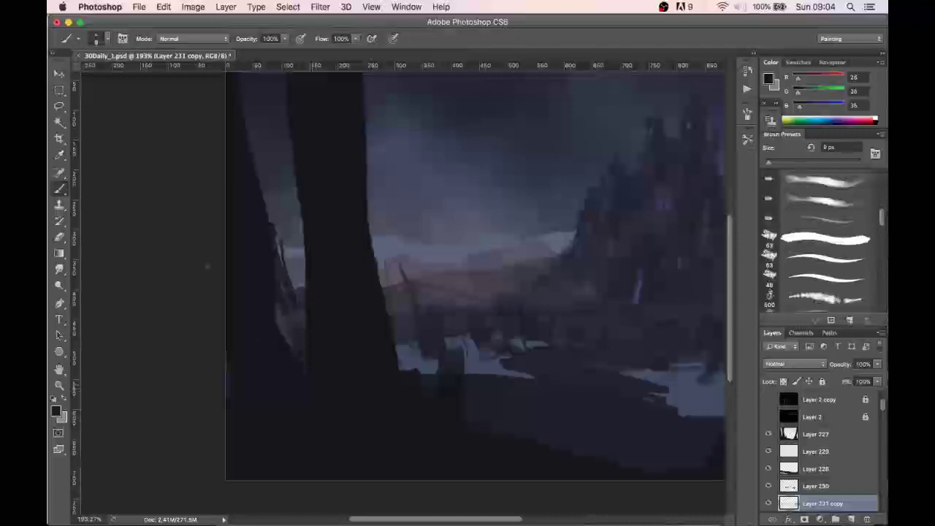
- Examine the whole composition and toggle the visibility of Layer 231 copy to compare the painting with and without the branches
{"action": "key", "text": "bracketleft"}
{"action": "key", "text": "bracketleft"}
{"action": "key", "text": "bracketleft"}
{"action": "key", "text": "bracketleft"}
{"action": "key", "text": "bracketleft"}
{"action": "key", "text": "super+minus"}
{"action": "key", "text": "super+minus"}
{"action": "key", "text": "super+minus"}
{"action": "key", "text": "super+plus"}
{"action": "key", "text": "super+plus"}
{"action": "key", "text": "super+plus"}
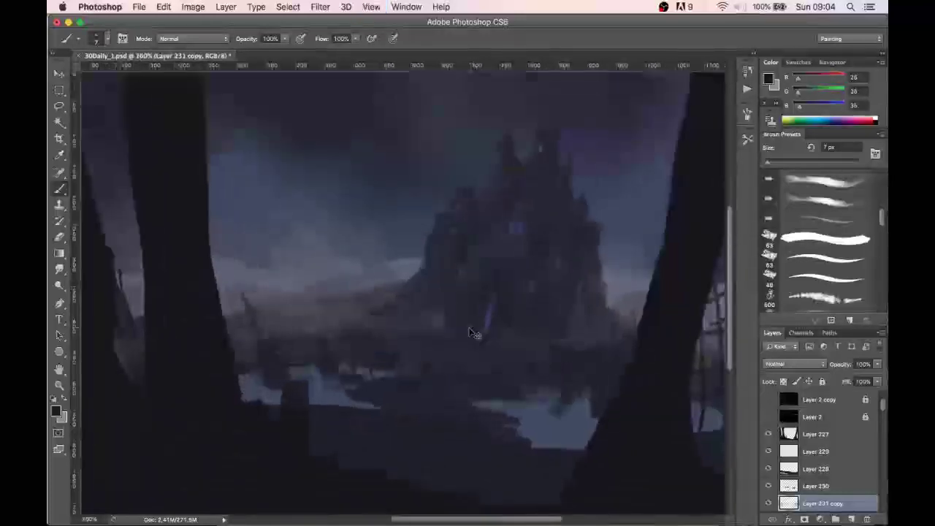
{"action": "key", "text": "super+minus"}
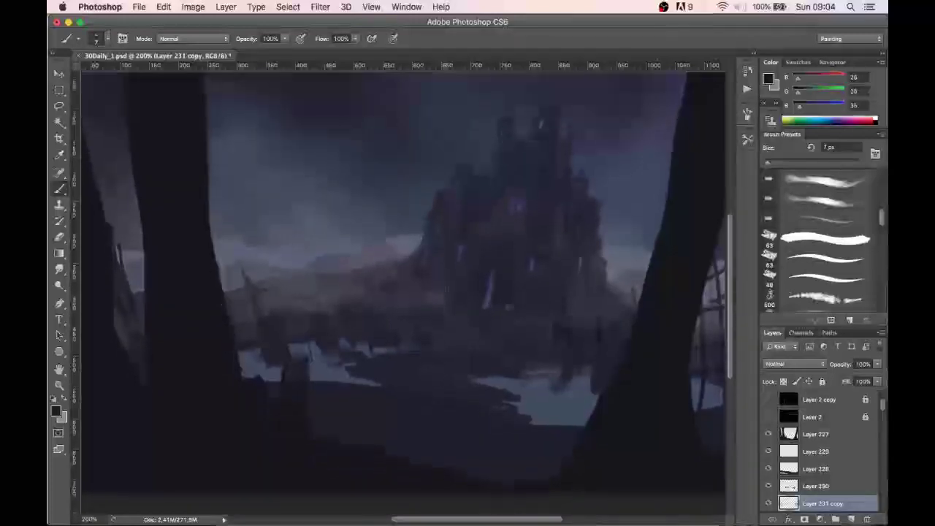
{"action": "left_click", "coordinate": [768, 503]}
{"action": "left_click", "coordinate": [768, 504]}
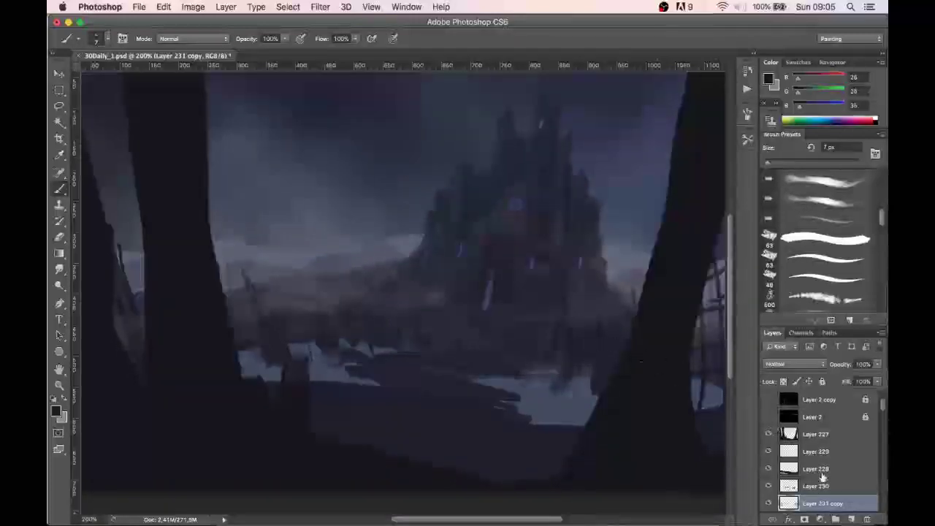
- Select the mountain layer Layer 226 and toggle its visibility to check what it covers
{"action": "left_click_drag", "start_coordinate": [882, 406], "coordinate": [881, 414]}
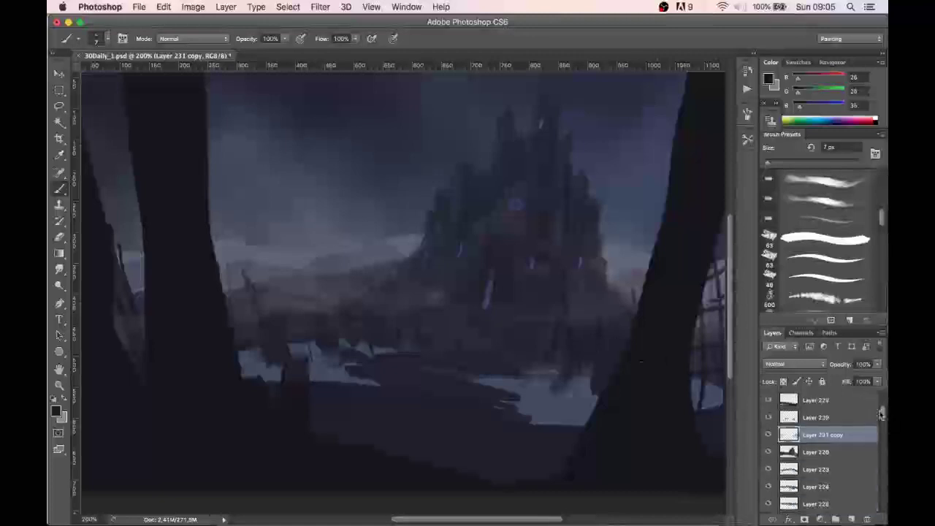
{"action": "left_click", "coordinate": [818, 460]}
{"action": "left_click", "coordinate": [768, 452]}
{"action": "left_click", "coordinate": [767, 453]}
{"action": "key", "text": "v"}
{"action": "left_click", "coordinate": [543, 394]}
{"action": "left_click_drag", "start_coordinate": [555, 401], "coordinate": [561, 377]}
{"action": "key", "text": "super+z"}
- Add a new layer above the mountain layer and paint water blue RGB 63, 76, 98 along the far shore at 7 px
{"action": "left_click", "coordinate": [768, 452]}
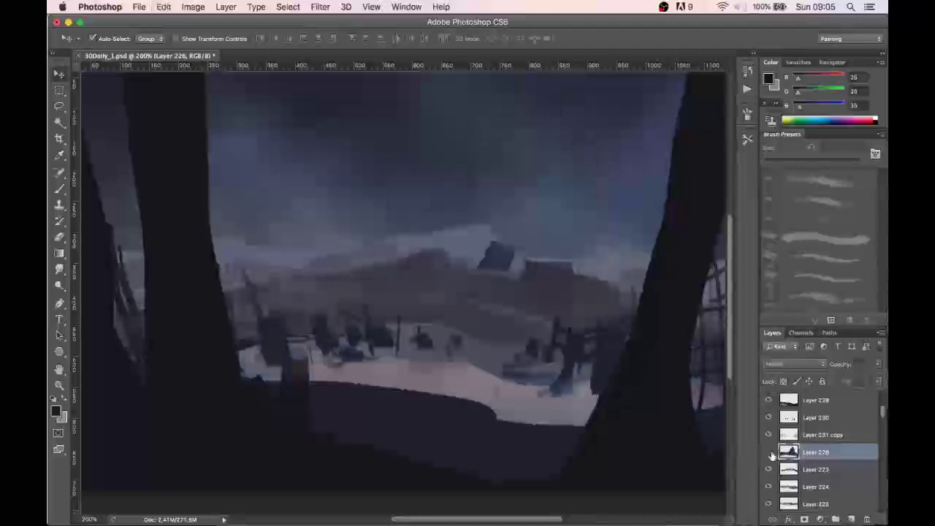
{"action": "left_click", "coordinate": [768, 452]}
{"action": "left_click", "coordinate": [850, 518]}
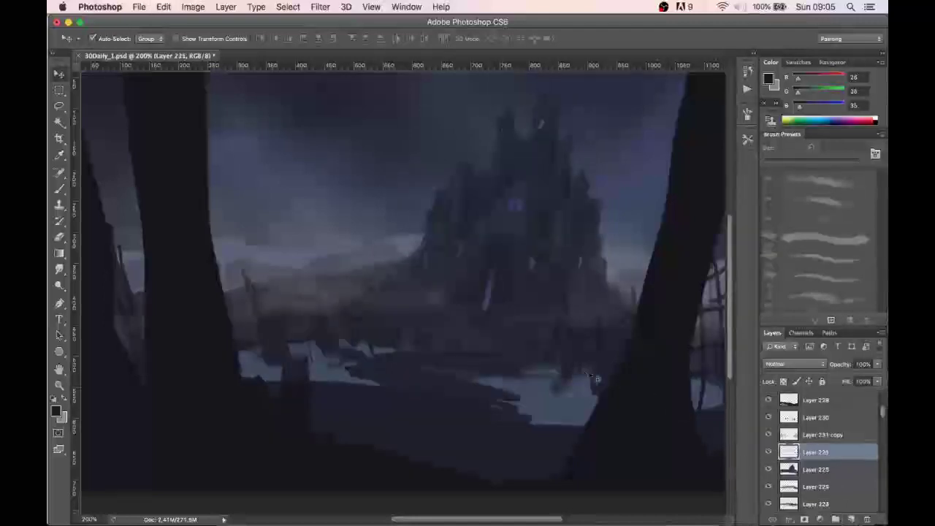
{"action": "key", "text": "b"}
{"action": "left_click", "coordinate": [329, 366], "text": "alt"}
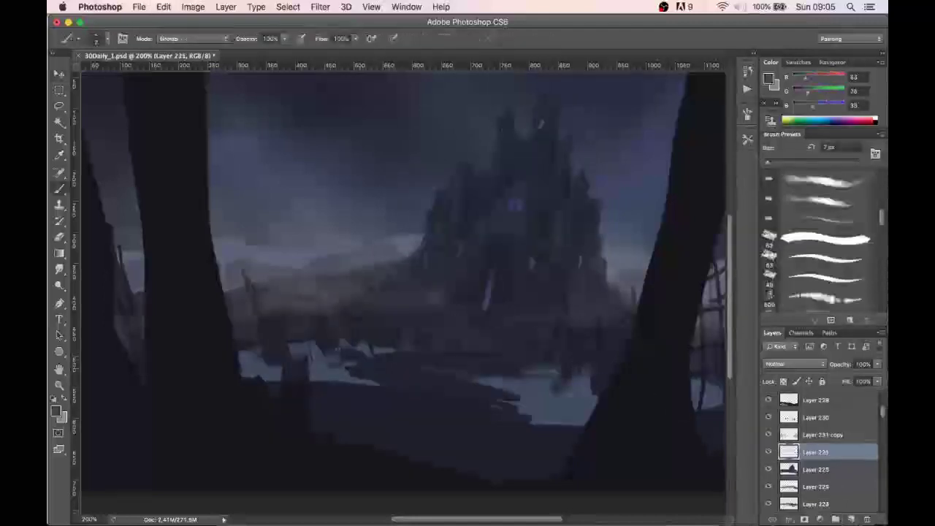
{"action": "left_click_drag", "start_coordinate": [361, 354], "coordinate": [385, 365]}
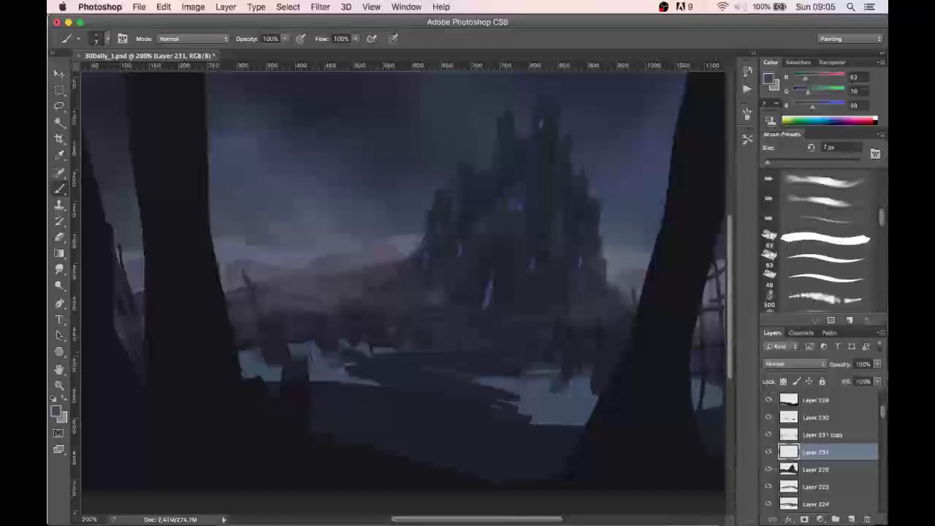
{"action": "key", "text": "v"}
{"action": "mouse_move", "coordinate": [385, 351]}
{"action": "left_mouse_down"}
{"action": "mouse_move", "coordinate": [417, 363]}
{"action": "mouse_move", "coordinate": [409, 361]}
{"action": "left_mouse_up"}
{"action": "key", "text": "super+z"}
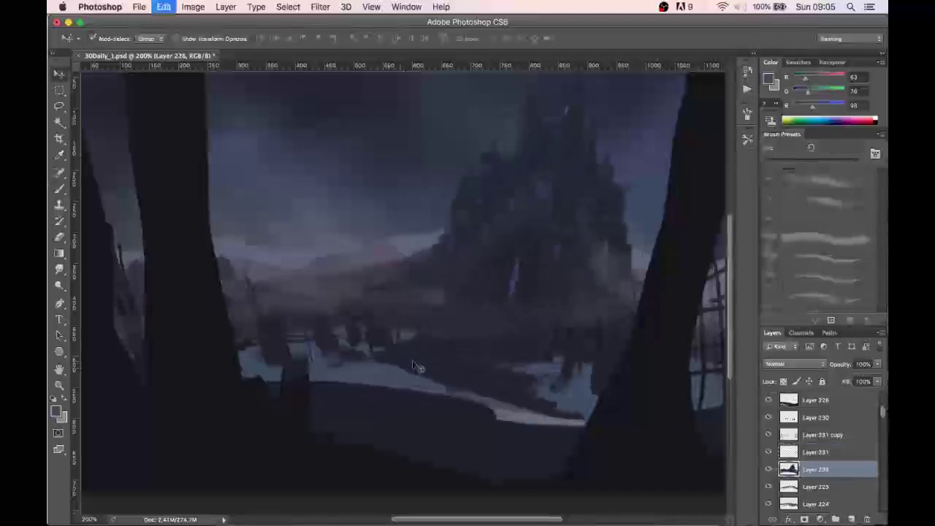
{"action": "key", "text": "b"}
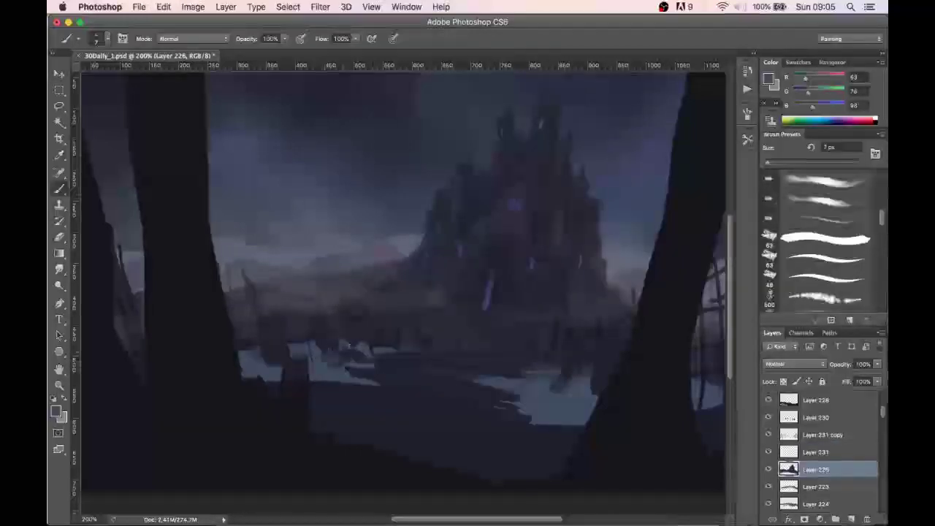
- Select Layer 230 and paint water blue RGB 63, 76, 98 over the clumps at the left pool's upper edge
{"action": "key", "text": "v"}
{"action": "left_click", "coordinate": [363, 358]}
{"action": "key", "text": "b"}
{"action": "left_click_drag", "start_coordinate": [349, 356], "coordinate": [336, 350]}
- Refine the far shoreline toward the centre with sampled slate RGB 42, 46, 61 and water blue RGB 63, 76, 98 strokes
{"action": "left_click", "coordinate": [356, 347], "text": "alt"}
{"action": "left_click", "coordinate": [396, 352], "text": "alt"}
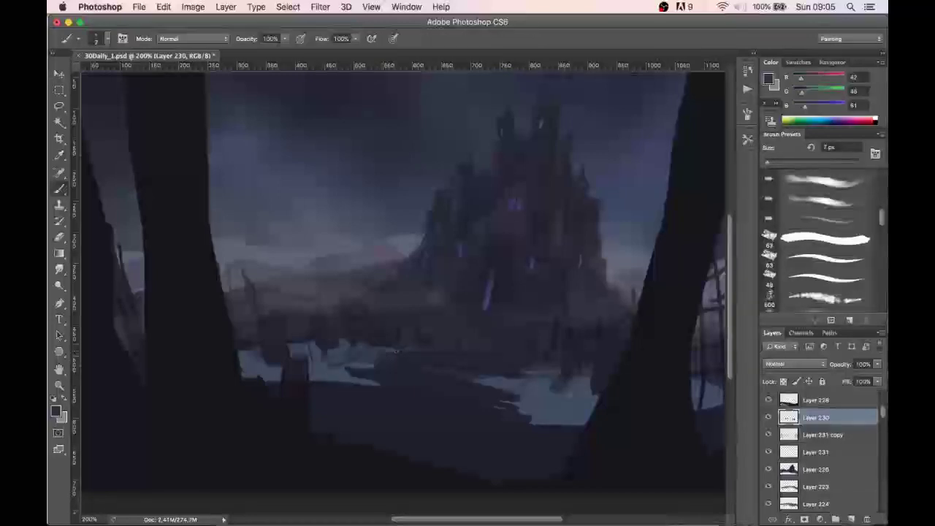
{"action": "left_click", "coordinate": [531, 382], "text": "alt"}
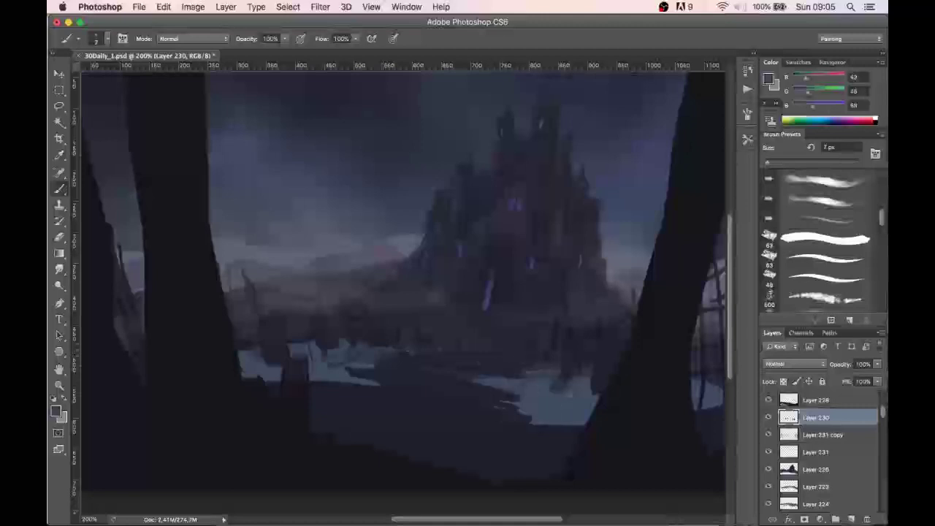
{"action": "left_click", "coordinate": [405, 347], "text": "alt"}
{"action": "left_click_drag", "start_coordinate": [419, 353], "coordinate": [443, 351]}
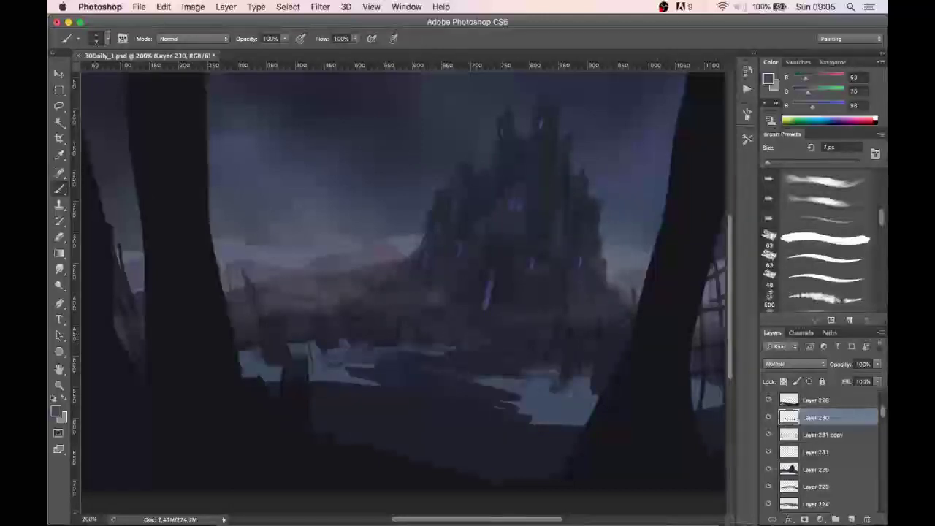
- Sample the pale grey-violet RGB 91, 88, 103 from the horizon and paint horizontal light streaks across both pools at 7 px
{"action": "left_click", "coordinate": [370, 255], "text": "alt"}
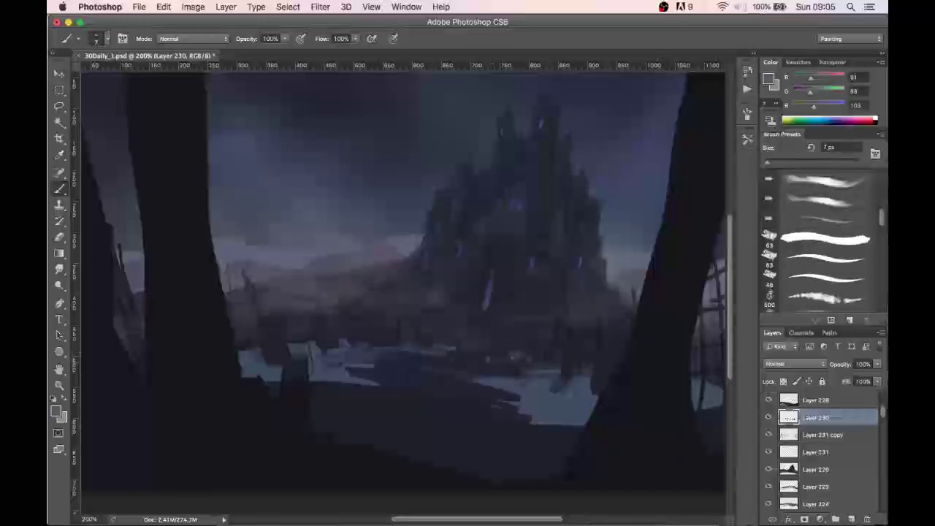
{"action": "left_click_drag", "start_coordinate": [546, 368], "coordinate": [488, 379]}
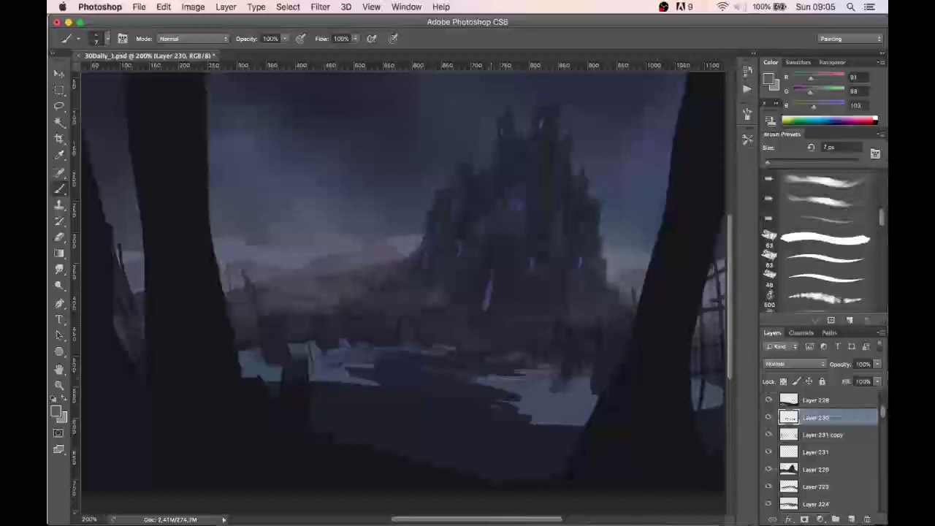
{"action": "left_click_drag", "start_coordinate": [585, 389], "coordinate": [548, 391]}
{"action": "mouse_move", "coordinate": [522, 399]}
{"action": "left_mouse_down"}
{"action": "mouse_move", "coordinate": [488, 400]}
{"action": "mouse_move", "coordinate": [513, 400]}
{"action": "left_mouse_up"}
{"action": "left_click_drag", "start_coordinate": [602, 394], "coordinate": [510, 419]}
{"action": "mouse_move", "coordinate": [313, 364]}
{"action": "left_mouse_down"}
{"action": "mouse_move", "coordinate": [405, 377]}
{"action": "mouse_move", "coordinate": [404, 354]}
{"action": "mouse_move", "coordinate": [466, 353]}
{"action": "left_mouse_up"}
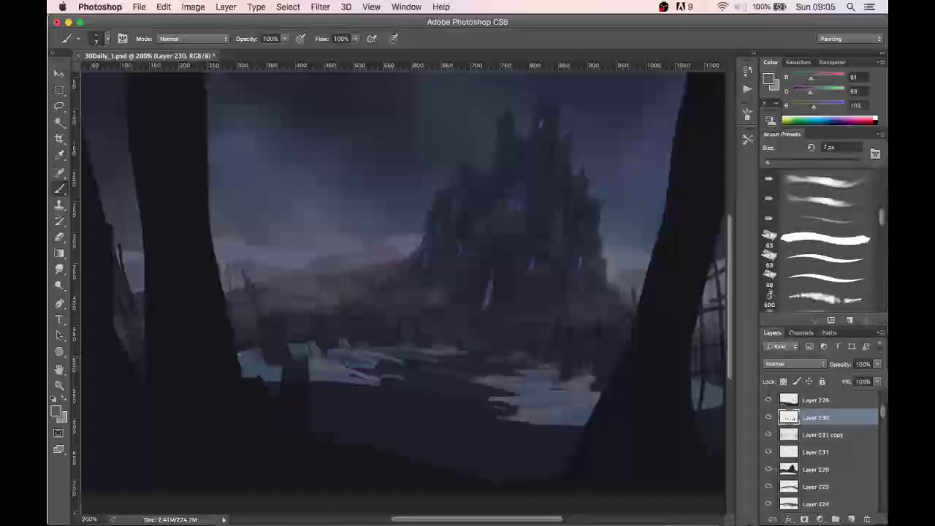
- Sample the dark slate from the land between the pools and paint horizontal strokes at 7 px to break up both pools
{"action": "mouse_move", "coordinate": [288, 370]}
{"action": "left_mouse_down"}
{"action": "mouse_move", "coordinate": [264, 364]}
{"action": "mouse_move", "coordinate": [296, 351]}
{"action": "left_mouse_up"}
{"action": "left_click", "coordinate": [410, 376], "text": "alt"}
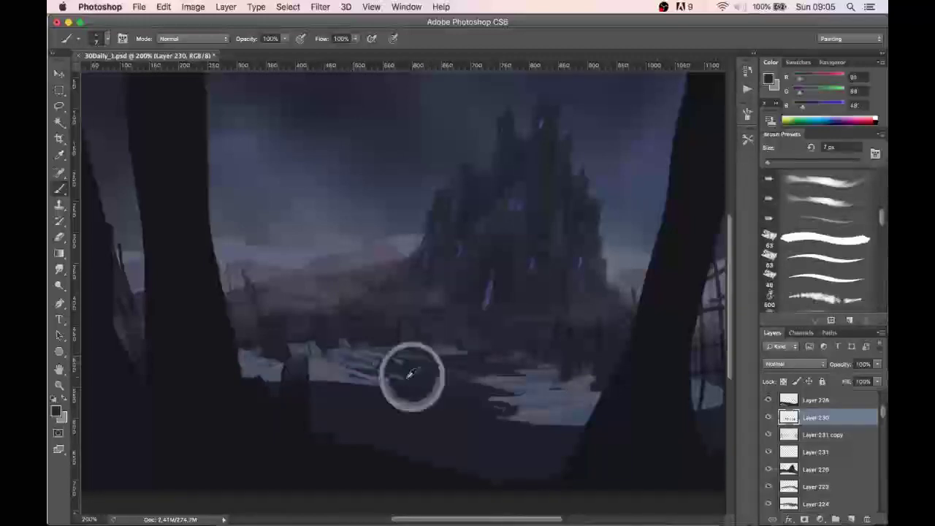
{"action": "mouse_move", "coordinate": [358, 356]}
{"action": "left_mouse_down"}
{"action": "mouse_move", "coordinate": [327, 349]}
{"action": "mouse_move", "coordinate": [467, 352]}
{"action": "left_mouse_up"}
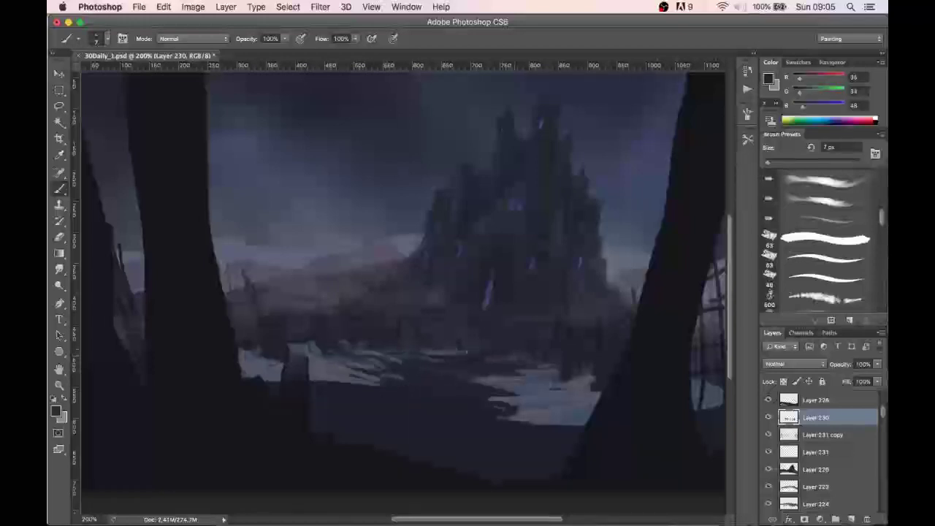
{"action": "left_click_drag", "start_coordinate": [520, 380], "coordinate": [548, 378]}
{"action": "left_click_drag", "start_coordinate": [535, 390], "coordinate": [506, 390]}
{"action": "left_click", "coordinate": [585, 336], "text": "alt"}
{"action": "key", "text": "2"}
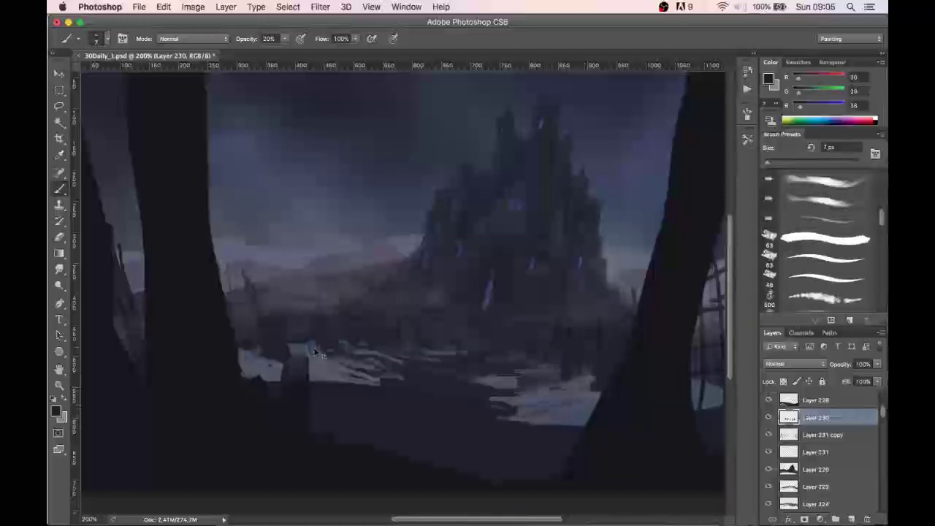
- Sample the blue water beside the right tree and shift the foreground colour to muted violet RGB 103, 100, 152
{"action": "key", "text": "super+minus"}
{"action": "key", "text": "super+minus"}
{"action": "key", "text": "super+plus"}
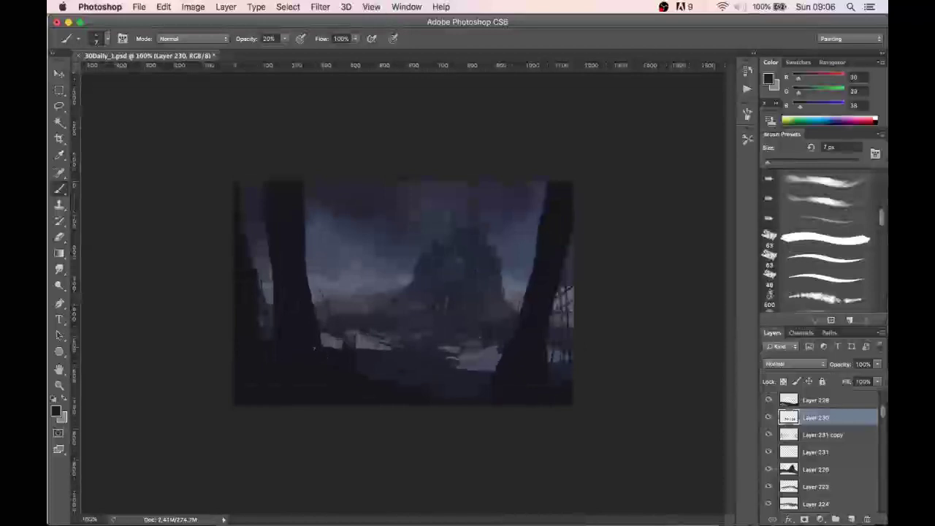
{"action": "left_click", "coordinate": [370, 281], "text": "alt"}
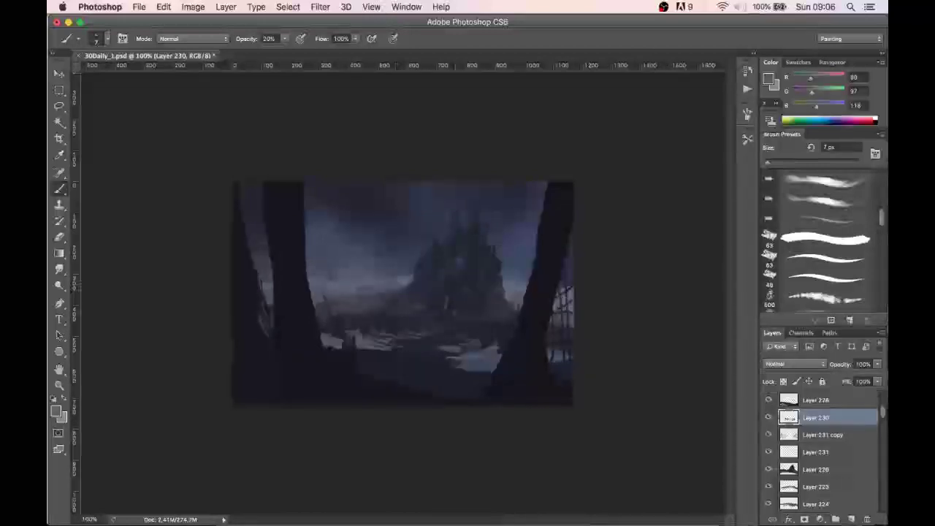
{"action": "key", "text": "bracketright"}
{"action": "key", "text": "bracketright"}
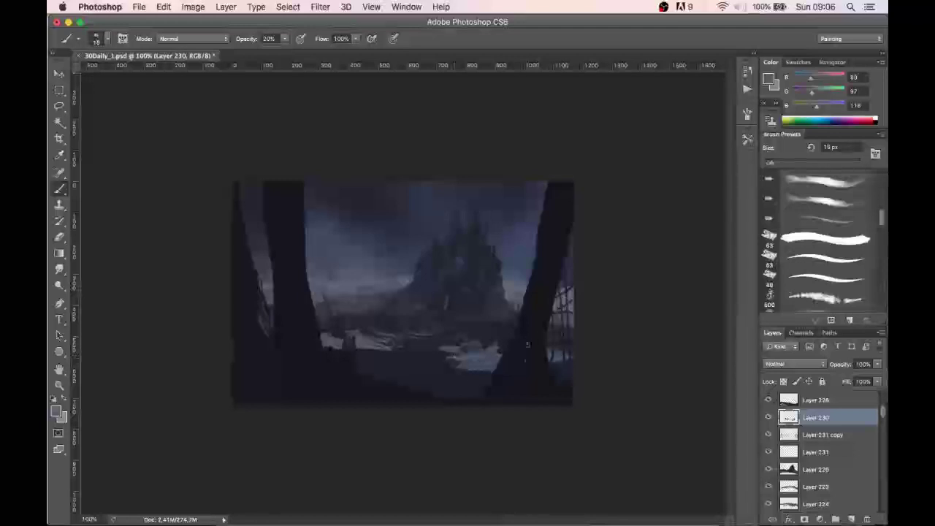
{"action": "left_click", "coordinate": [559, 356], "text": "alt"}
{"action": "left_click", "coordinate": [768, 79]}
{"action": "left_click", "coordinate": [542, 196]}
{"action": "left_click_drag", "start_coordinate": [657, 183], "coordinate": [656, 173]}
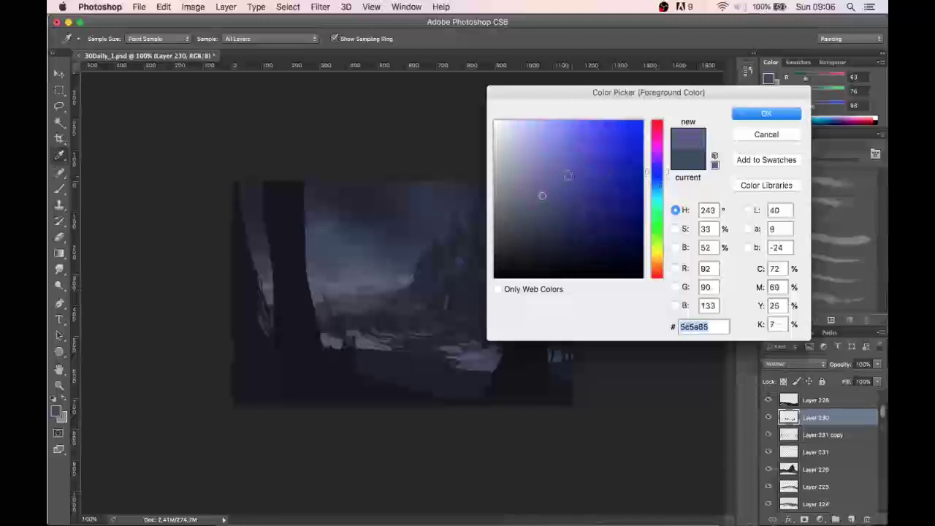
{"action": "left_click", "coordinate": [545, 184]}
{"action": "left_click", "coordinate": [759, 117]}
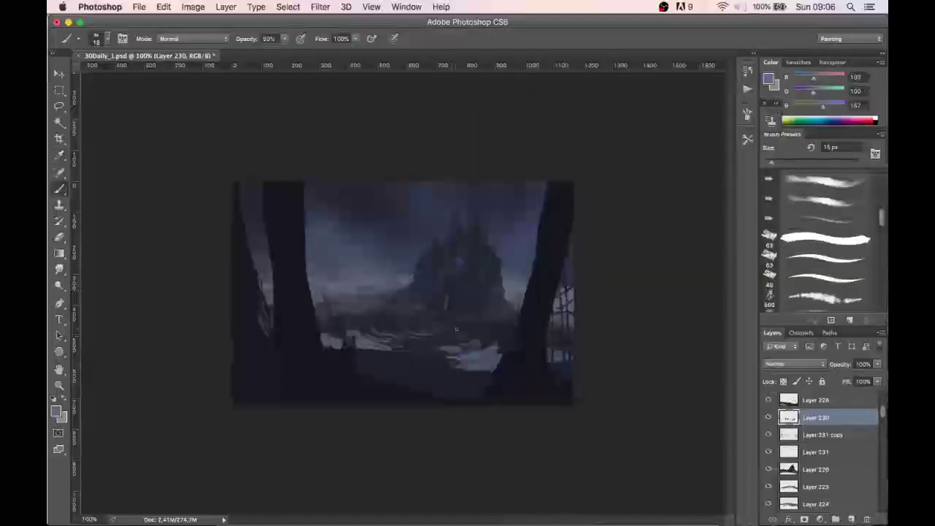
- Paint thin violet RGB 103, 100, 152 highlights across both pools with a small brush at 60% opacity
{"action": "key", "text": "bracketleft"}
{"action": "key", "text": "bracketleft"}
{"action": "key", "text": "bracketleft"}
{"action": "key", "text": "8"}
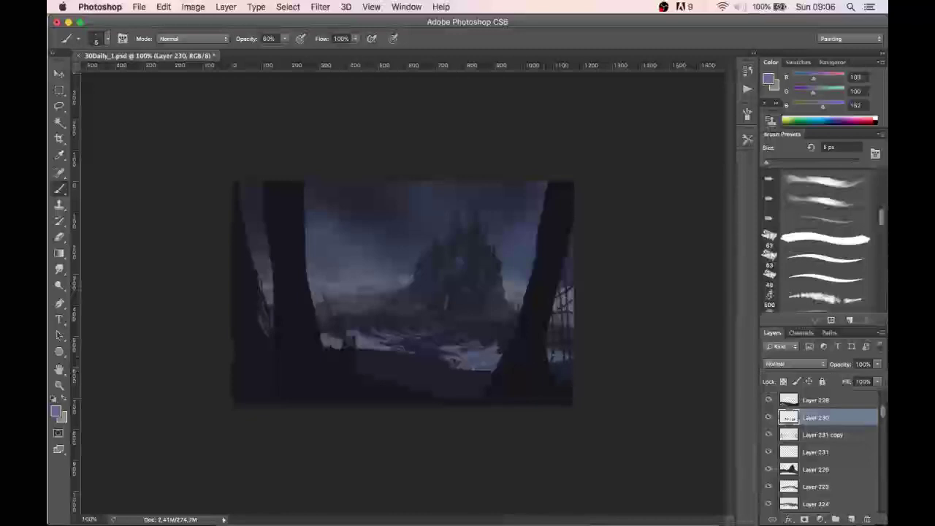
{"action": "key", "text": "bracketleft"}
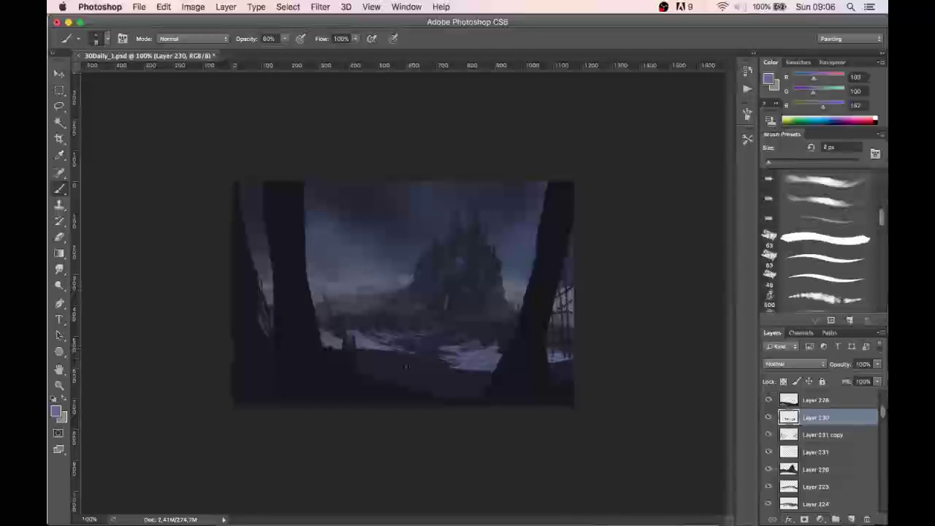
- Select Layer 228, sample near-black RGB 22, 22, 27 and paint the near bank over the water's lower edge at 20 px and 60% opacity
{"action": "key", "text": "v"}
{"action": "mouse_move", "coordinate": [501, 387]}
{"action": "left_mouse_down"}
{"action": "mouse_move", "coordinate": [442, 355]}
{"action": "mouse_move", "coordinate": [451, 367]}
{"action": "left_mouse_up"}
{"action": "key", "text": "super+z"}
{"action": "key", "text": "b"}
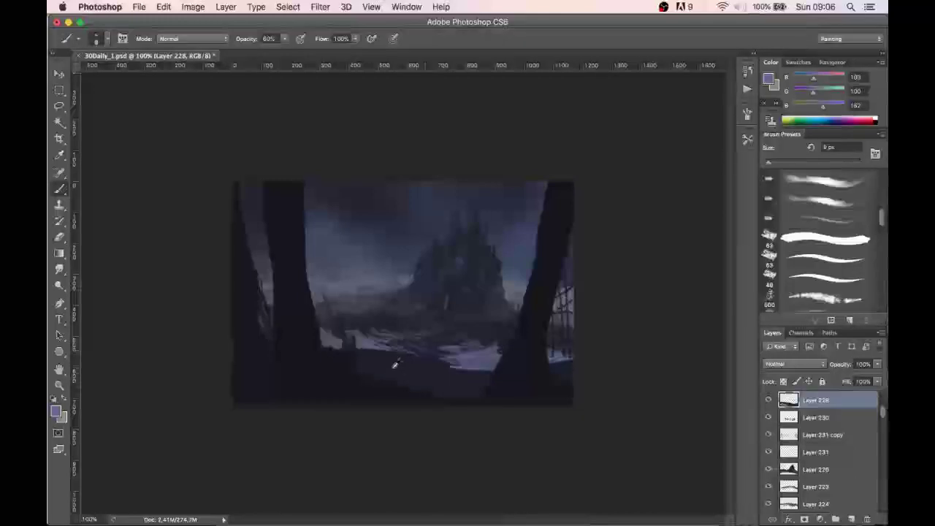
{"action": "left_click", "coordinate": [388, 385], "text": "alt"}
{"action": "key", "text": "bracketright"}
{"action": "key", "text": "bracketright"}
{"action": "key", "text": "bracketright"}
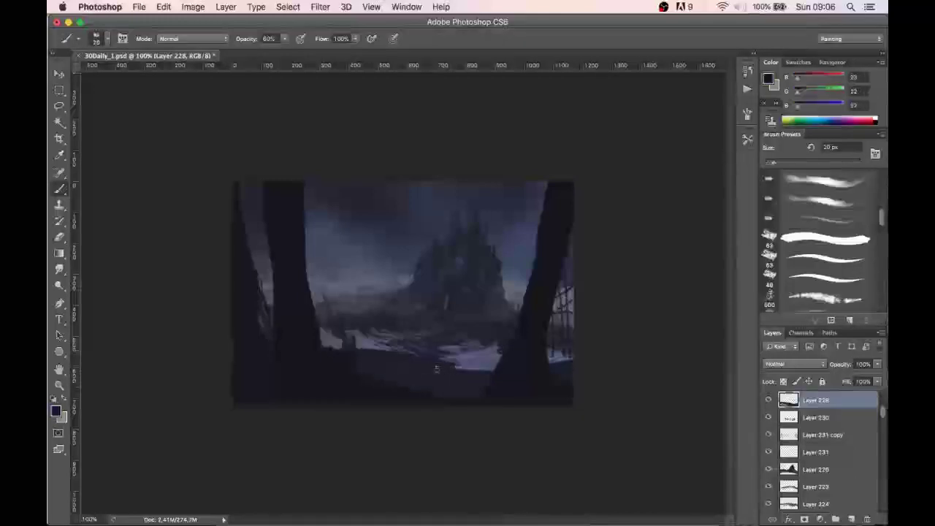
{"action": "left_click_drag", "start_coordinate": [496, 368], "coordinate": [468, 368]}
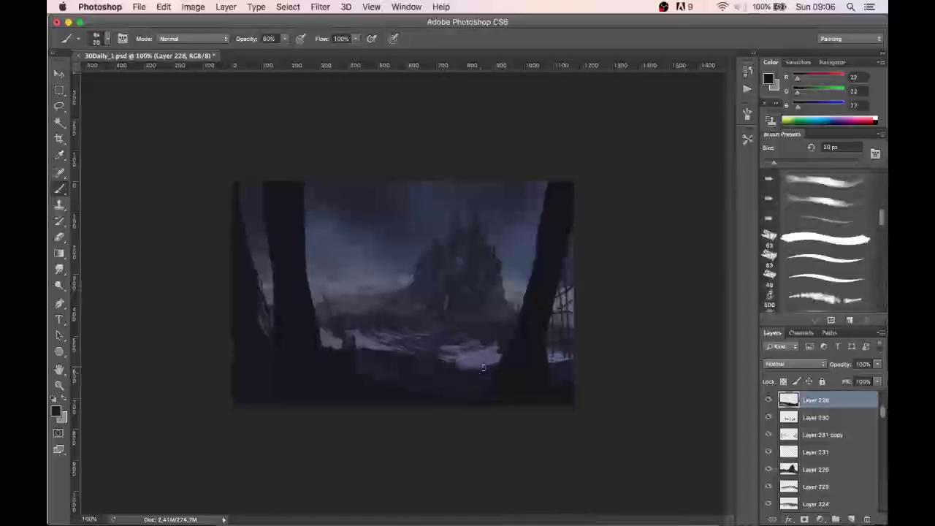
{"action": "mouse_move", "coordinate": [558, 366]}
{"action": "left_mouse_down"}
{"action": "mouse_move", "coordinate": [553, 360]}
{"action": "mouse_move", "coordinate": [571, 357]}
{"action": "left_mouse_up"}
{"action": "mouse_move", "coordinate": [331, 324]}
{"action": "left_mouse_down"}
{"action": "mouse_move", "coordinate": [332, 342]}
{"action": "mouse_move", "coordinate": [374, 342]}
{"action": "left_mouse_up"}
{"action": "mouse_move", "coordinate": [445, 355]}
{"action": "left_mouse_down"}
{"action": "mouse_move", "coordinate": [469, 360]}
{"action": "mouse_move", "coordinate": [461, 367]}
{"action": "left_mouse_up"}
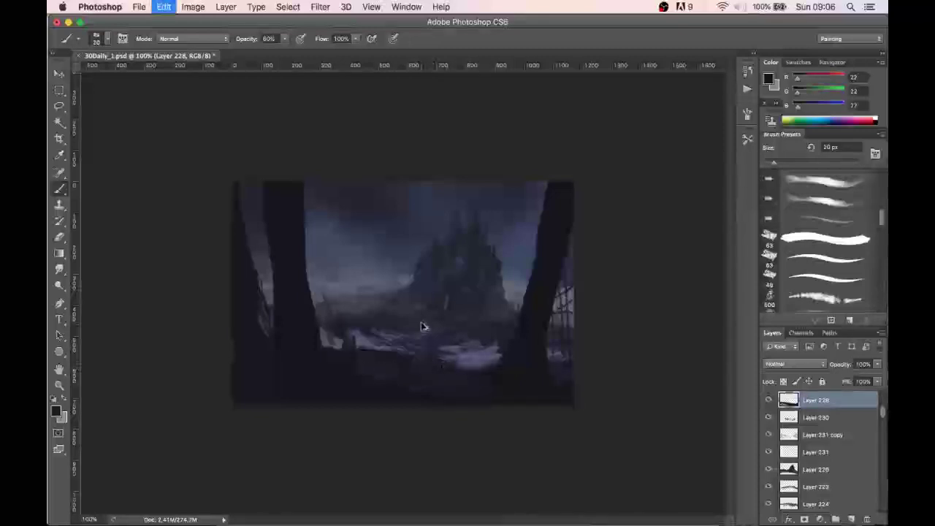
- Break up the pools' lower edges with finer near-black RGB 22, 22, 27 strokes at 8 px
{"action": "key", "text": "["}
{"action": "key", "text": "["}
{"action": "key", "text": "["}
{"action": "key", "text": "bracketright"}
{"action": "key", "text": "bracketright"}
{"action": "key", "text": "bracketright"}
{"action": "key", "text": "bracketright"}
{"action": "key", "text": "bracketright"}
{"action": "key", "text": "bracketright"}
{"action": "key", "text": "bracketright"}
{"action": "key", "text": "bracketright"}
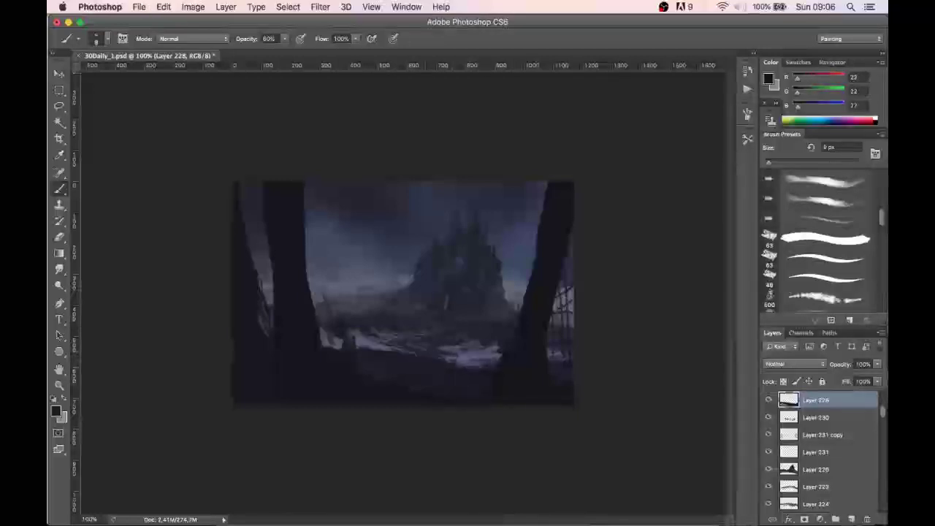
- Sample violet RGB 96, 94, 132 from the left pool and paint water streaks down across the near bank at 8 px
{"action": "left_click", "coordinate": [366, 338], "text": "alt"}
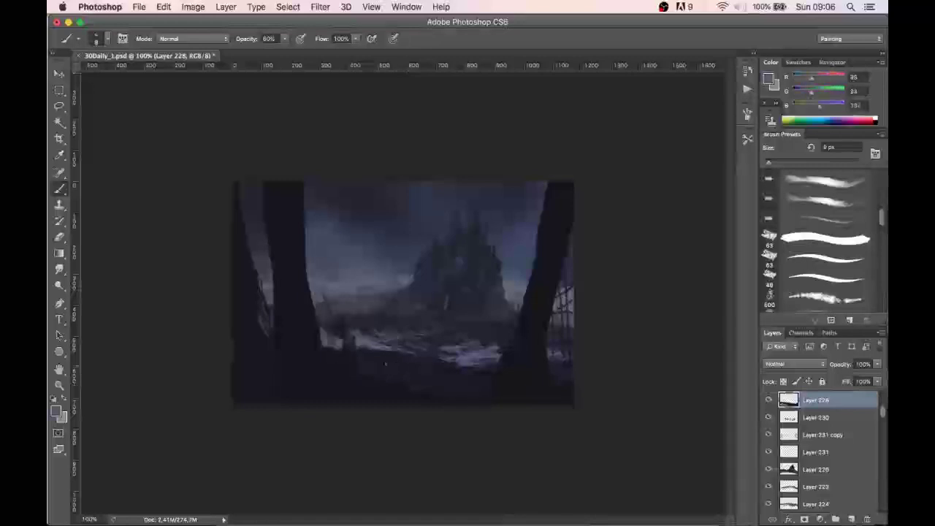
{"action": "mouse_move", "coordinate": [375, 357]}
{"action": "left_mouse_down"}
{"action": "mouse_move", "coordinate": [389, 349]}
{"action": "mouse_move", "coordinate": [453, 387]}
{"action": "mouse_move", "coordinate": [432, 391]}
{"action": "mouse_move", "coordinate": [457, 391]}
{"action": "left_mouse_up"}
{"action": "left_click", "coordinate": [380, 358], "text": "alt"}
{"action": "left_click_drag", "start_coordinate": [467, 392], "coordinate": [452, 393]}
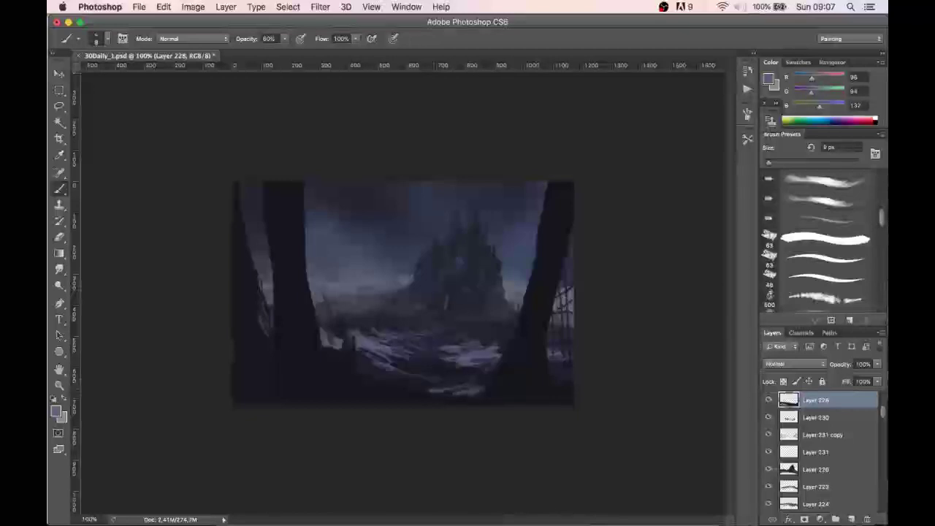
{"action": "left_click_drag", "start_coordinate": [555, 383], "coordinate": [570, 375]}
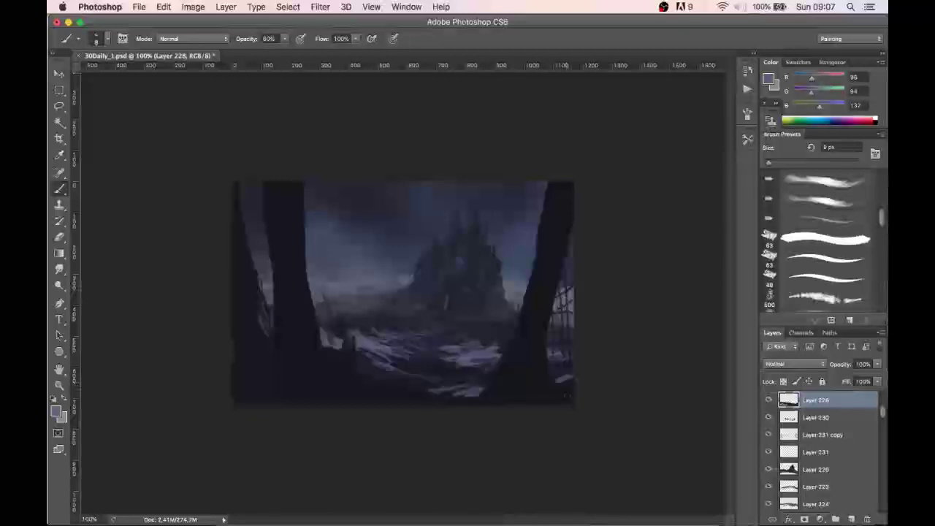
{"action": "left_click_drag", "start_coordinate": [453, 390], "coordinate": [449, 399]}
- Select Layer 227, sample the violet of the right pool and paint water streaks along the picture's bottom edge and left tree base
{"action": "left_click", "coordinate": [442, 406], "text": "super"}
{"action": "left_click", "coordinate": [467, 389], "text": "alt"}
{"action": "left_click", "coordinate": [474, 356], "text": "alt"}
{"action": "mouse_move", "coordinate": [454, 401]}
{"action": "left_mouse_down"}
{"action": "mouse_move", "coordinate": [418, 392]}
{"action": "mouse_move", "coordinate": [398, 403]}
{"action": "mouse_move", "coordinate": [278, 395]}
{"action": "left_mouse_up"}
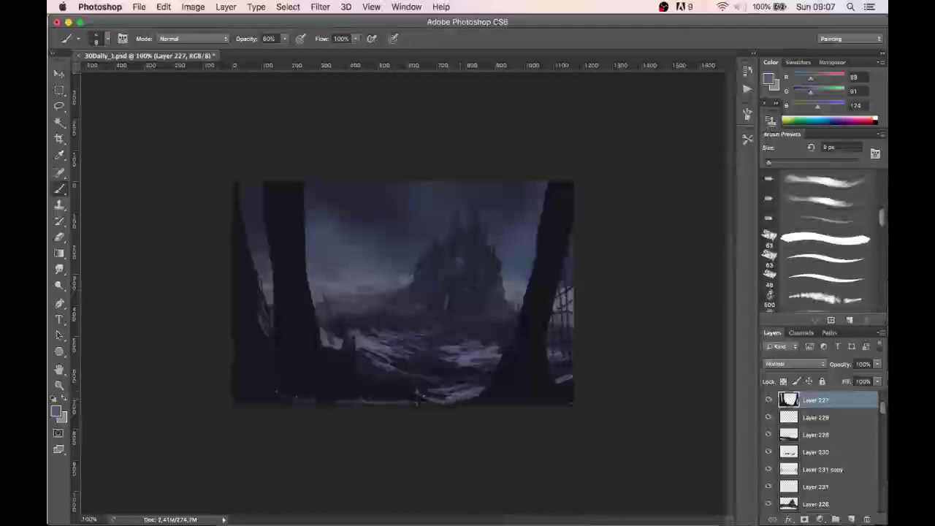
{"action": "mouse_move", "coordinate": [421, 401]}
{"action": "left_mouse_down"}
{"action": "mouse_move", "coordinate": [462, 407]}
{"action": "mouse_move", "coordinate": [431, 399]}
{"action": "left_mouse_up"}
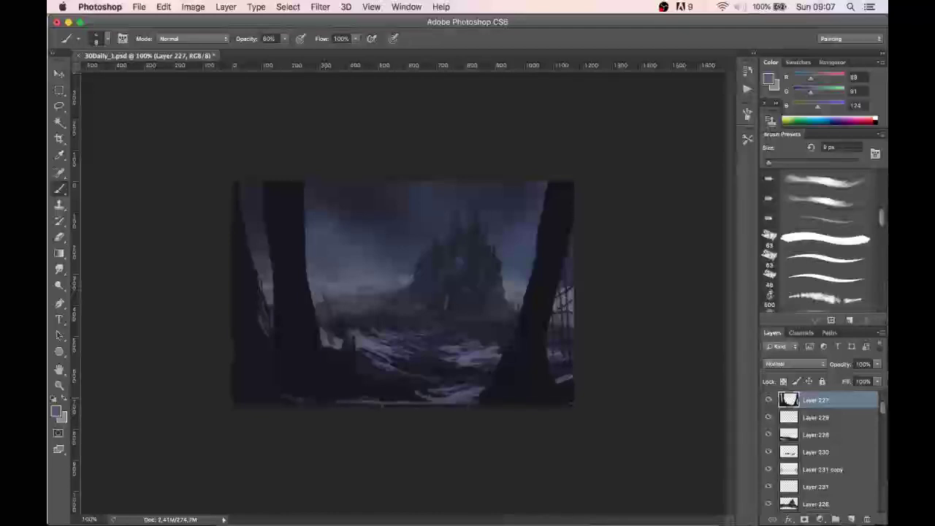
{"action": "left_click_drag", "start_coordinate": [335, 357], "coordinate": [345, 365]}
{"action": "mouse_move", "coordinate": [419, 396]}
{"action": "left_mouse_down"}
{"action": "mouse_move", "coordinate": [431, 400]}
{"action": "mouse_move", "coordinate": [441, 387]}
{"action": "left_mouse_up"}
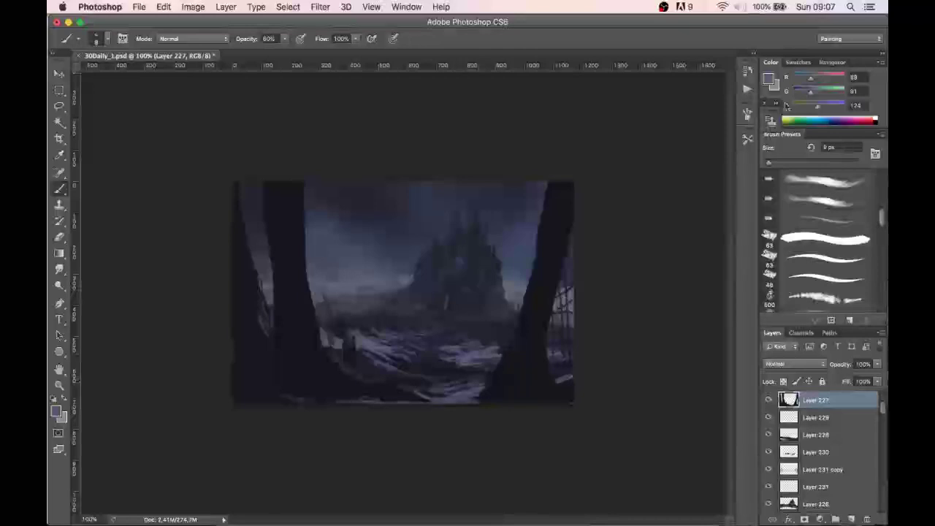
- Paint brighter violet RGB 107, 96, 147 streaks on the nearest water and break up the water with near-black RGB 22, 22, 27
{"action": "left_click", "coordinate": [769, 79]}
{"action": "left_click_drag", "start_coordinate": [540, 191], "coordinate": [545, 187]}
{"action": "left_click_drag", "start_coordinate": [666, 174], "coordinate": [668, 167]}
{"action": "left_click", "coordinate": [765, 114]}
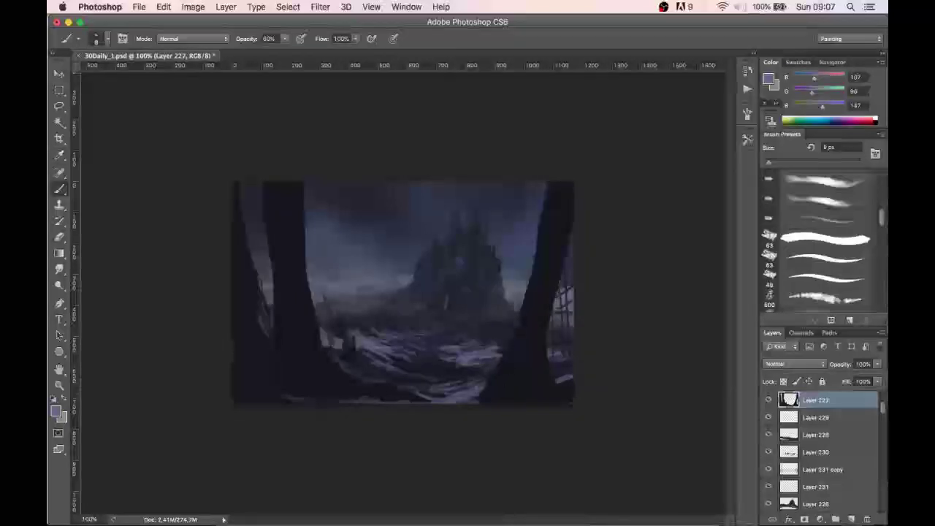
{"action": "left_click_drag", "start_coordinate": [442, 400], "coordinate": [388, 401]}
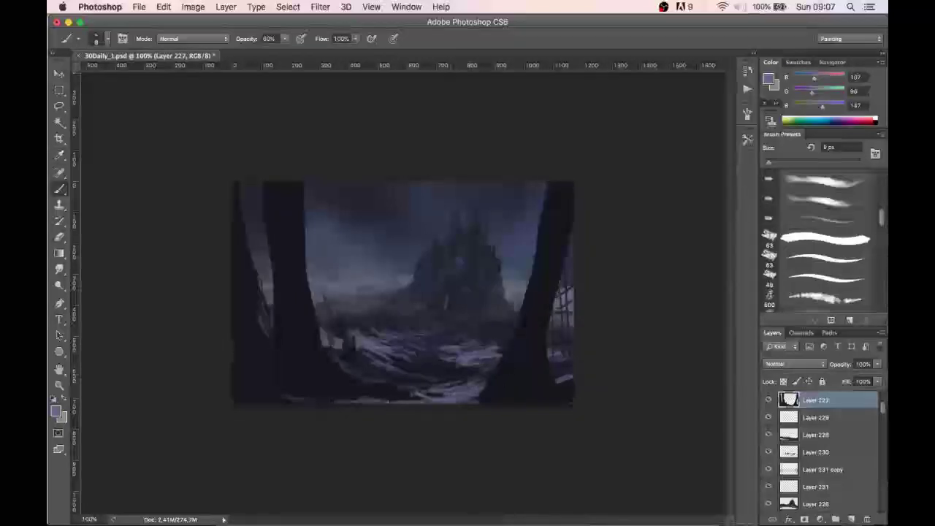
{"action": "left_click_drag", "start_coordinate": [447, 394], "coordinate": [410, 401]}
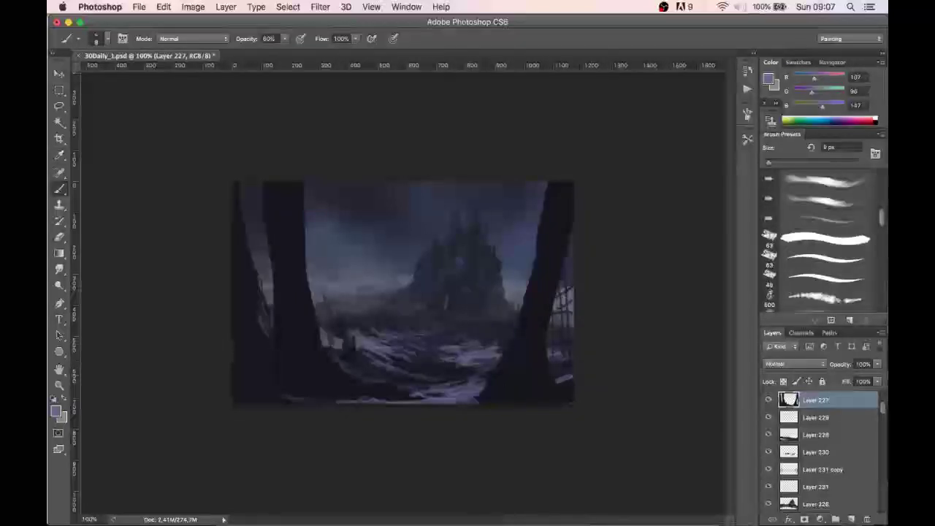
{"action": "left_click", "coordinate": [375, 388], "text": "alt"}
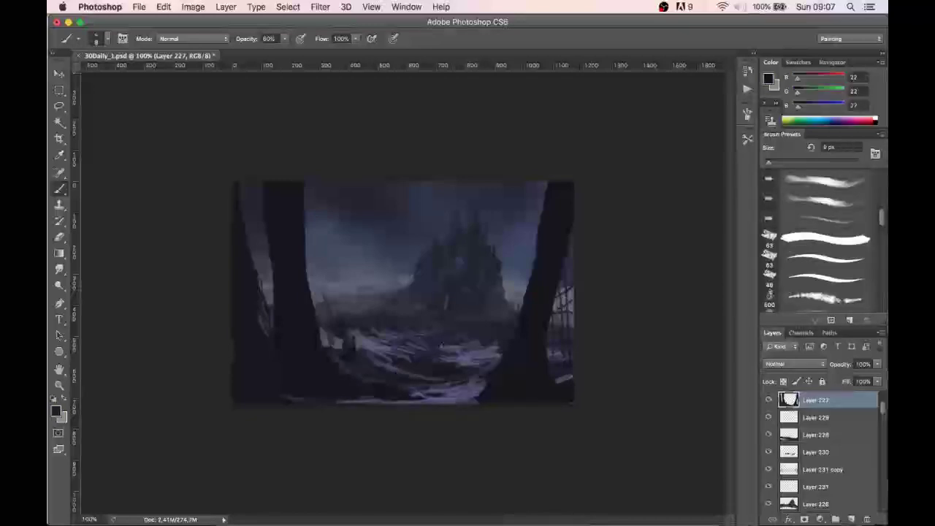
{"action": "mouse_move", "coordinate": [443, 356]}
{"action": "left_mouse_down"}
{"action": "mouse_move", "coordinate": [490, 372]}
{"action": "mouse_move", "coordinate": [442, 400]}
{"action": "left_mouse_up"}
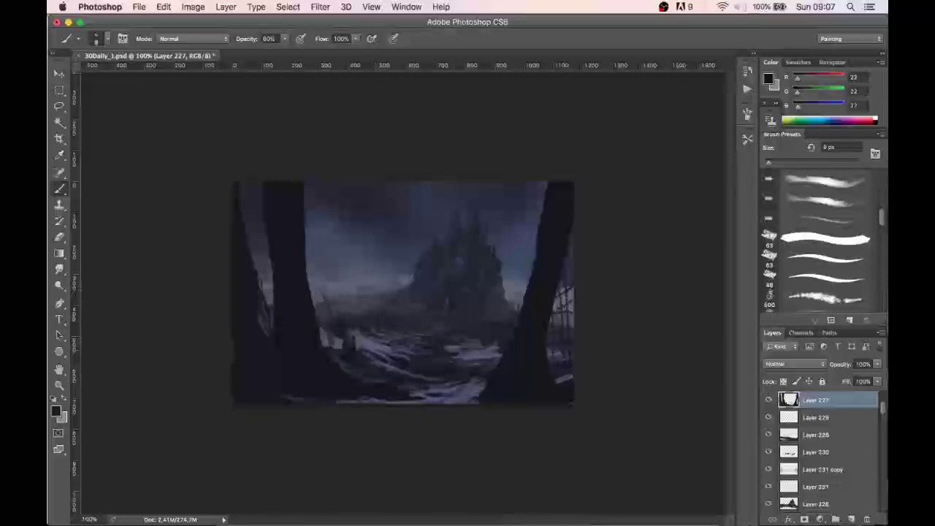
- Switch to Chrome to check the timer and return to Photoshop
{"action": "left_click", "coordinate": [249, 517]}
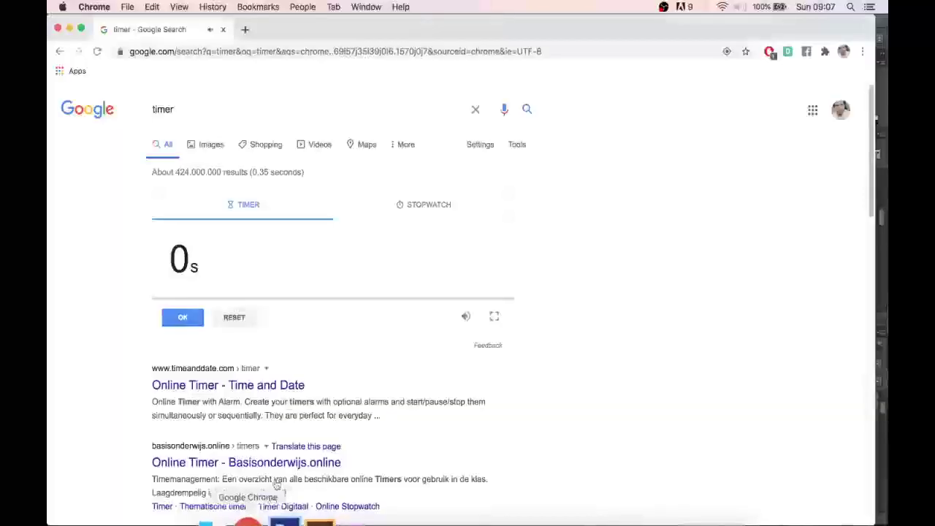
{"action": "left_click", "coordinate": [282, 519]}
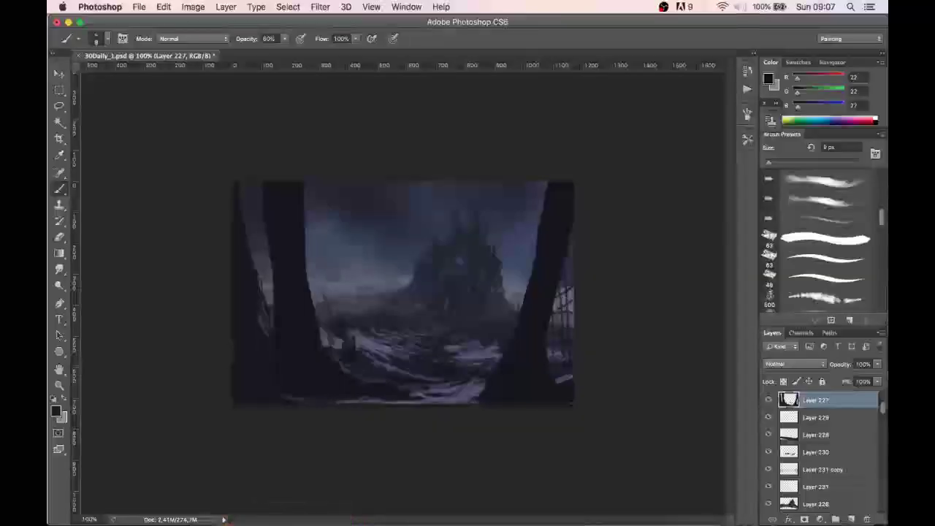
{"action": "key", "text": "super"}
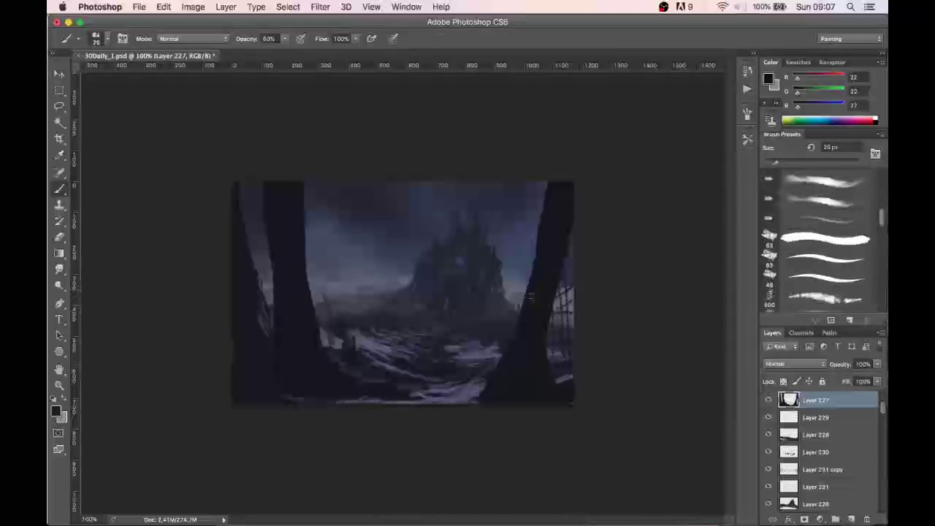
- Try to paint a near-black branch rising from the right tree with a textured brush at 35 px and 100% opacity
{"action": "left_click", "coordinate": [828, 282]}
{"action": "key", "text": "bracketleft"}
{"action": "key", "text": "bracketleft"}
{"action": "key", "text": "0"}
{"action": "left_click_drag", "start_coordinate": [533, 286], "coordinate": [515, 186]}
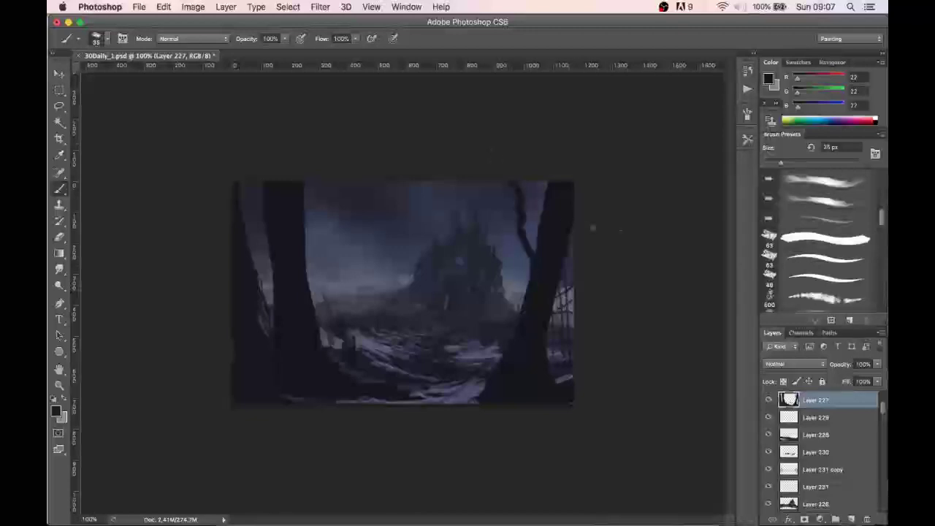
- Choose a pointed bristle brush and paint bare near-black branches reaching up from the right tree at 35 px on Layer 227
{"action": "scroll", "coordinate": [882, 211], "scroll_direction": "up", "scroll_amount": 2}
{"action": "left_click_drag", "start_coordinate": [882, 208], "coordinate": [882, 203]}
{"action": "left_click", "coordinate": [830, 260]}
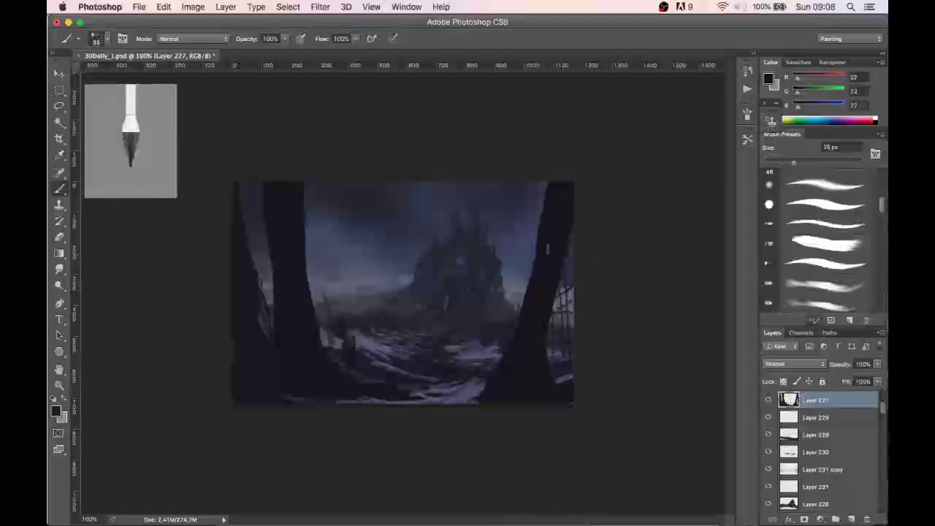
{"action": "left_click_drag", "start_coordinate": [540, 254], "coordinate": [516, 192]}
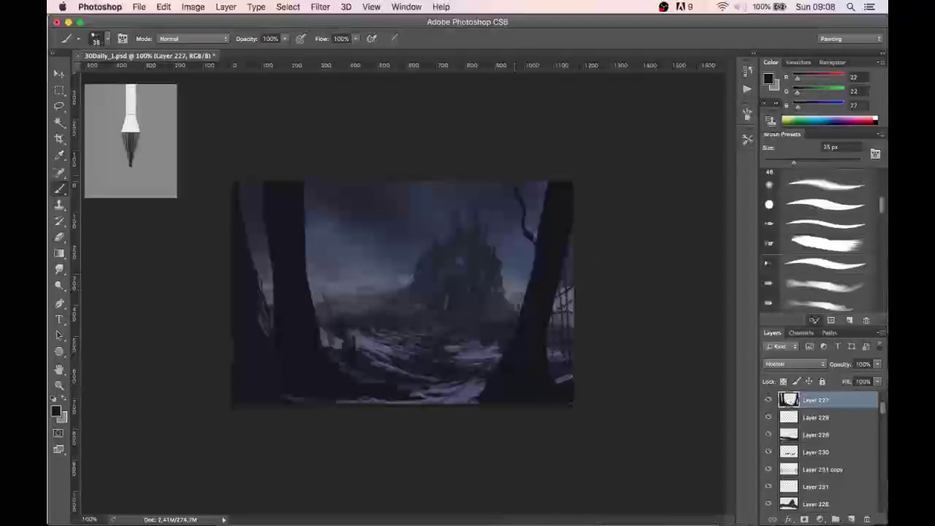
{"action": "left_click_drag", "start_coordinate": [538, 264], "coordinate": [538, 252]}
{"action": "left_click_drag", "start_coordinate": [550, 214], "coordinate": [514, 128]}
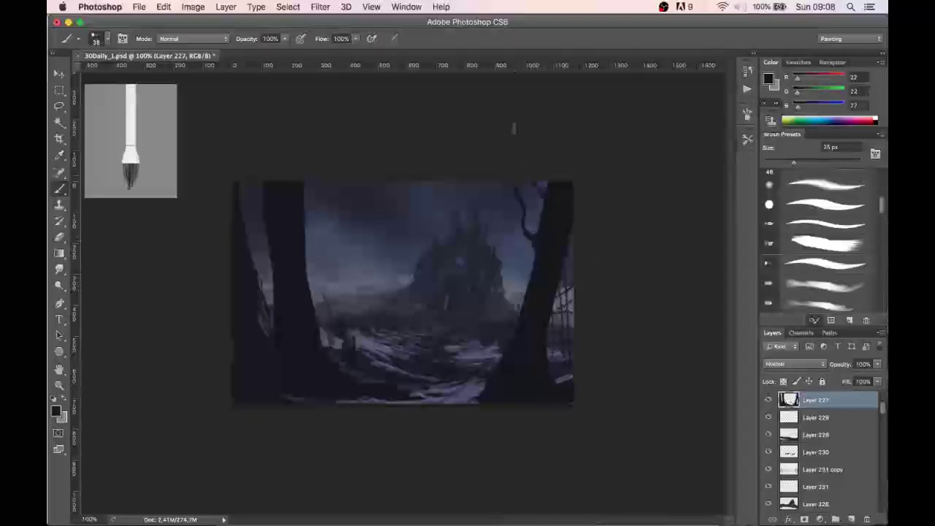
{"action": "left_click_drag", "start_coordinate": [541, 256], "coordinate": [520, 195]}
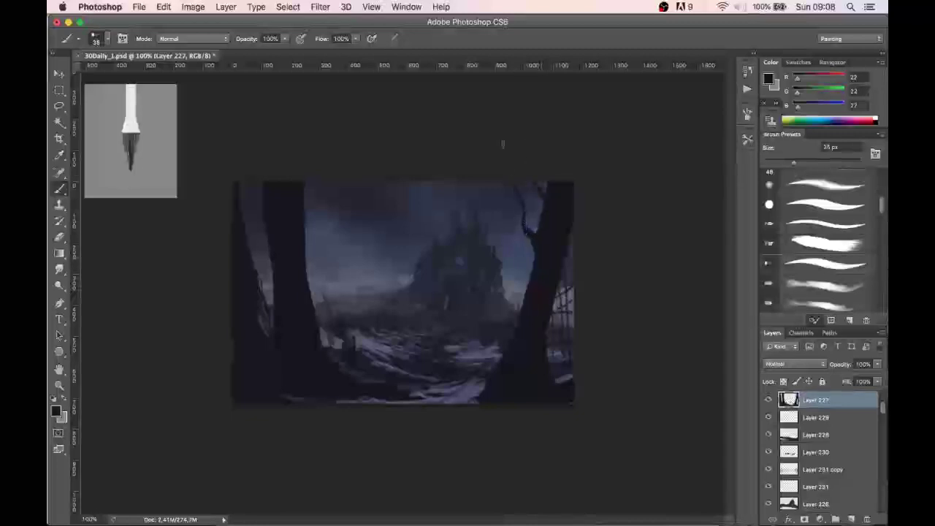
{"action": "left_click_drag", "start_coordinate": [535, 287], "coordinate": [482, 191]}
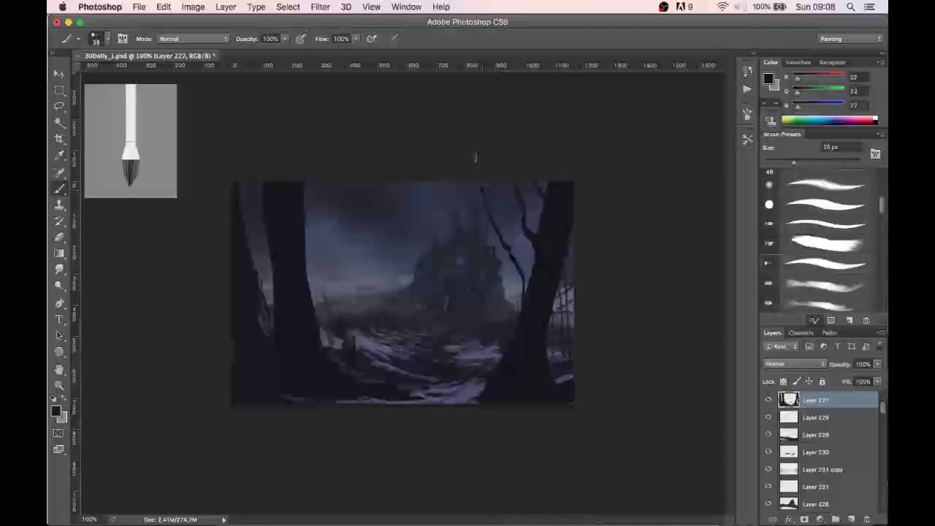
- Undo the last long branch and paint shorter near-black branches and a rough edge along the right tree and its base at 35 px
{"action": "key", "text": "super+z"}
{"action": "left_click_drag", "start_coordinate": [552, 218], "coordinate": [486, 152]}
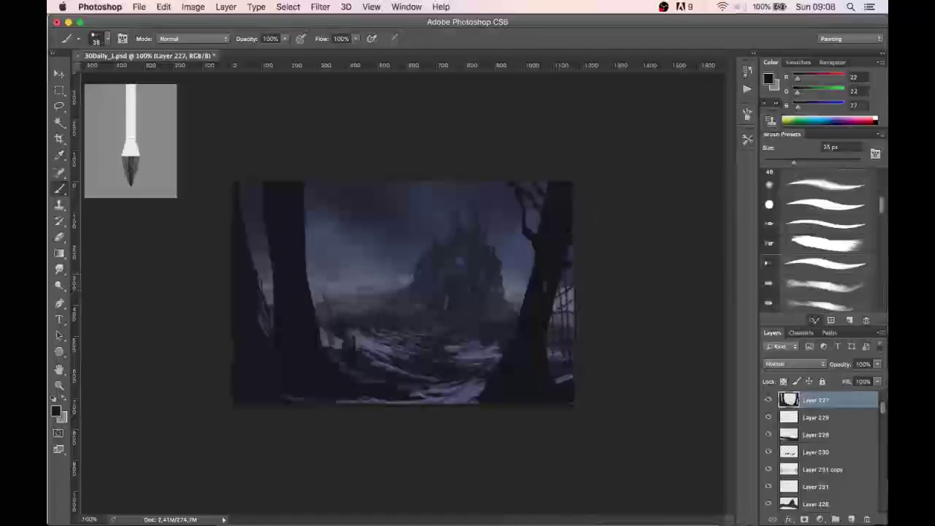
{"action": "mouse_move", "coordinate": [550, 313]}
{"action": "left_mouse_down"}
{"action": "mouse_move", "coordinate": [560, 299]}
{"action": "mouse_move", "coordinate": [524, 270]}
{"action": "left_mouse_up"}
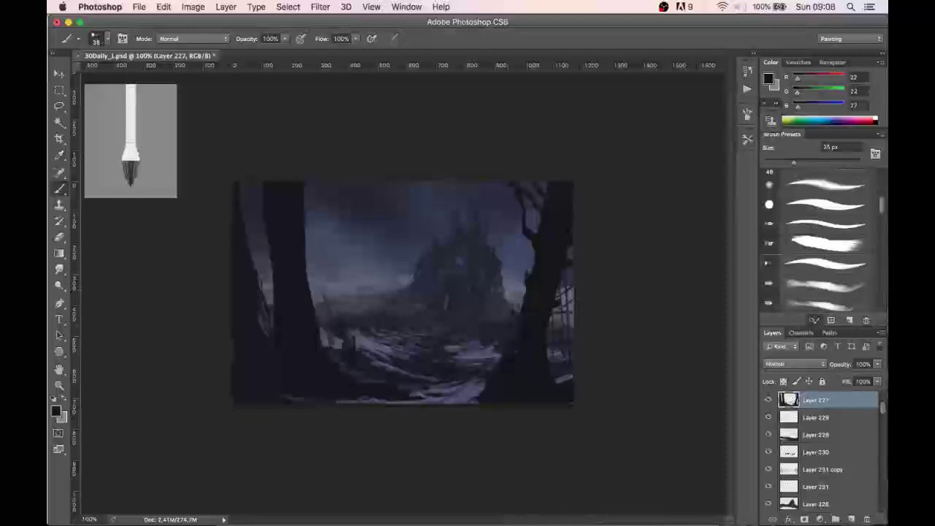
{"action": "left_click_drag", "start_coordinate": [476, 393], "coordinate": [462, 401]}
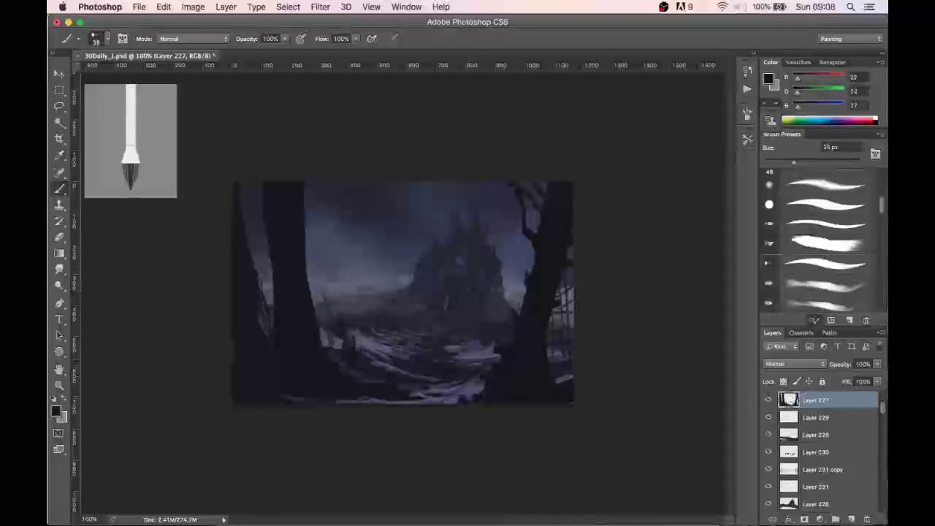
{"action": "mouse_move", "coordinate": [548, 336]}
{"action": "left_mouse_down"}
{"action": "mouse_move", "coordinate": [547, 286]}
{"action": "mouse_move", "coordinate": [592, 258]}
{"action": "left_mouse_up"}
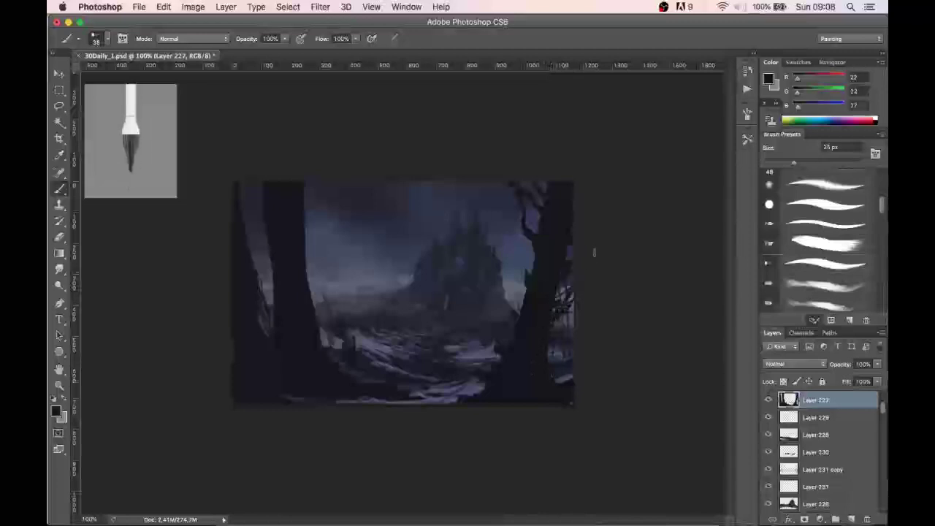
{"action": "left_click_drag", "start_coordinate": [540, 363], "coordinate": [597, 329]}
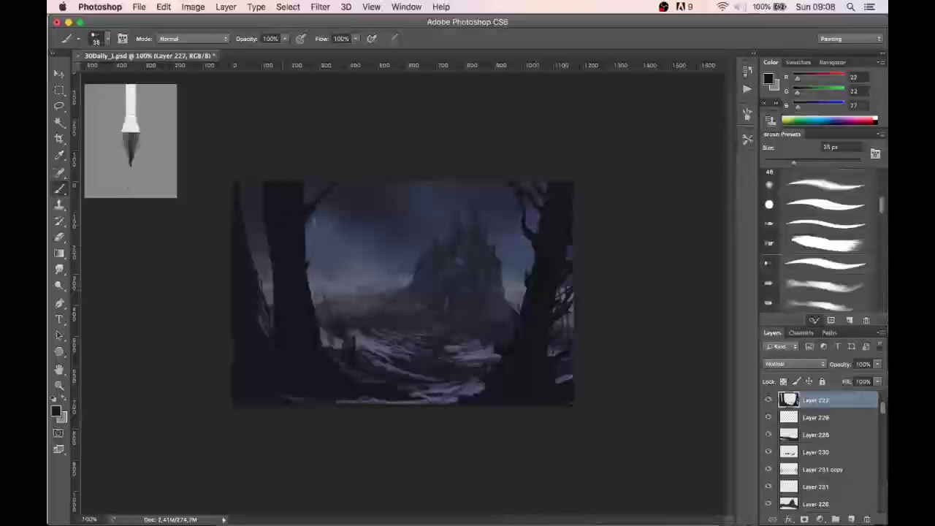
- Paint bare near-black branches reaching out from both sides of the large left tree trunk at 35 px
{"action": "left_click_drag", "start_coordinate": [302, 244], "coordinate": [346, 210]}
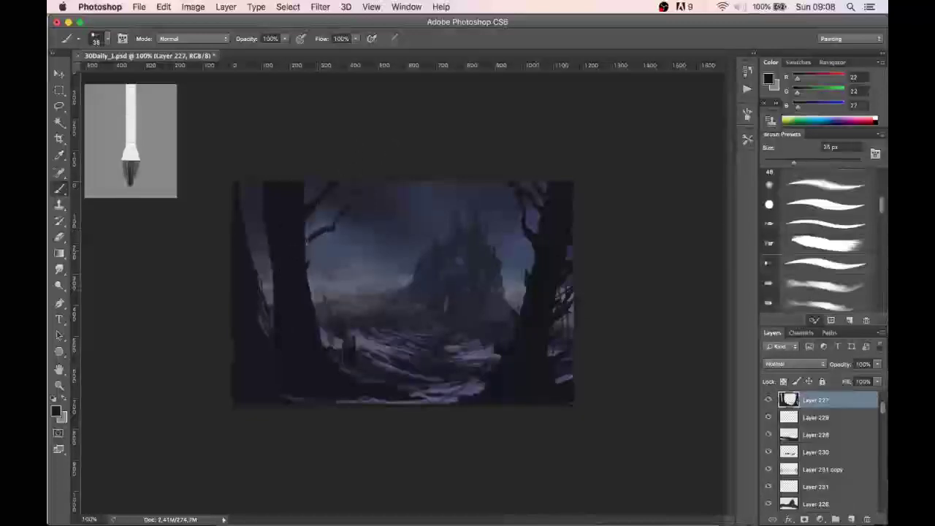
{"action": "left_click_drag", "start_coordinate": [303, 247], "coordinate": [340, 215]}
{"action": "mouse_move", "coordinate": [301, 267]}
{"action": "left_mouse_down"}
{"action": "mouse_move", "coordinate": [322, 254]}
{"action": "mouse_move", "coordinate": [369, 249]}
{"action": "left_mouse_up"}
{"action": "left_click_drag", "start_coordinate": [351, 217], "coordinate": [321, 250]}
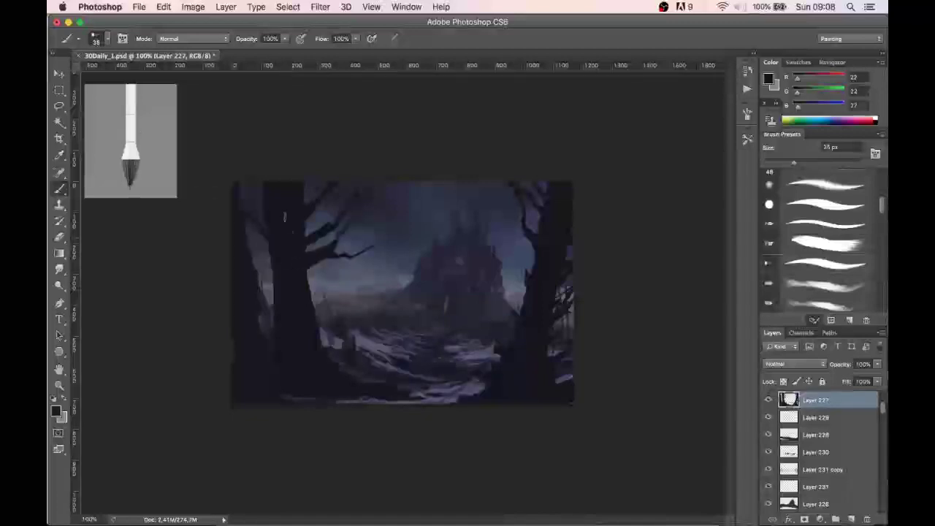
{"action": "left_click_drag", "start_coordinate": [280, 269], "coordinate": [245, 260]}
- Paint fine near-black twigs on the left tree's trunk and branches, reducing the brush to 1 px and then setting 3 px
{"action": "key", "text": "bracketleft"}
{"action": "key", "text": "bracketleft"}
{"action": "key", "text": "bracketleft"}
{"action": "key", "text": "bracketleft"}
{"action": "key", "text": "bracketleft"}
{"action": "key", "text": "bracketleft"}
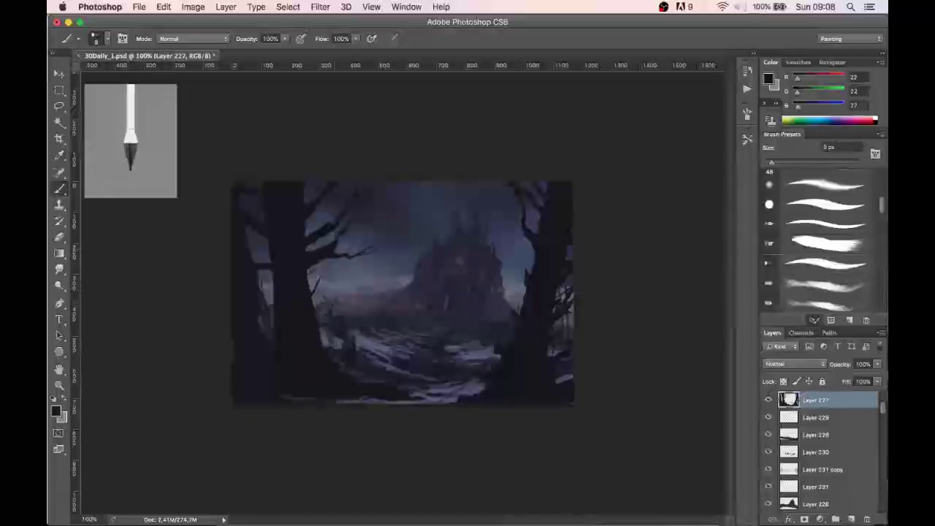
{"action": "key", "text": "bracketleft"}
{"action": "key", "text": "bracketleft"}
{"action": "key", "text": "bracketleft"}
{"action": "key", "text": "bracketleft"}
{"action": "key", "text": "bracketleft"}
{"action": "key", "text": "bracketleft"}
{"action": "key", "text": "bracketleft"}
{"action": "key", "text": "bracketleft"}
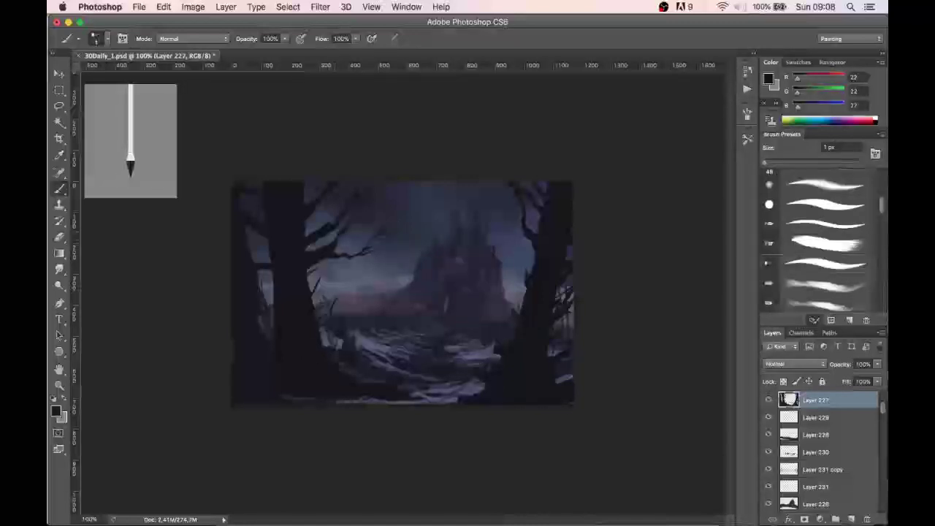
{"action": "key", "text": "bracketright"}
{"action": "key", "text": "bracketright"}
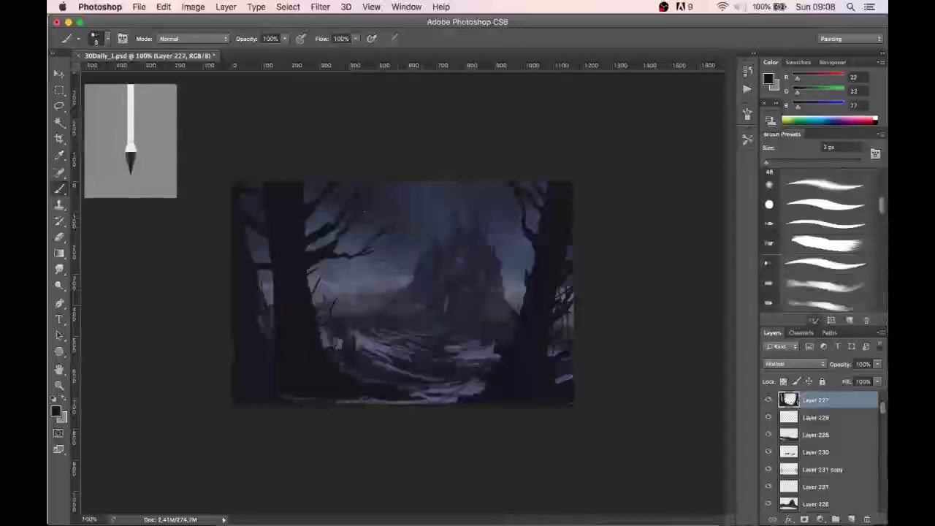
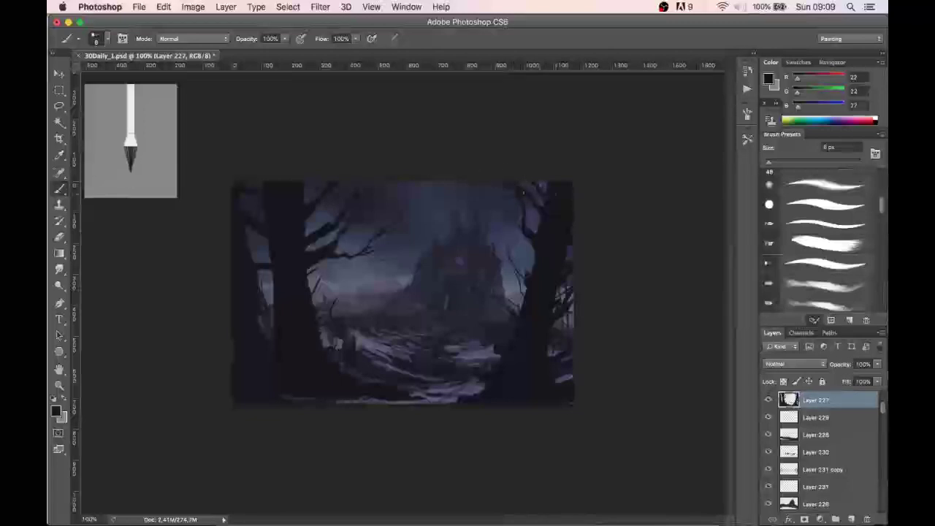
- Undo the last twig on the right tree and paint near-black undergrowth over the water at its foot with a 15 to 30 px brush
{"action": "key", "text": "ctrl+z"}
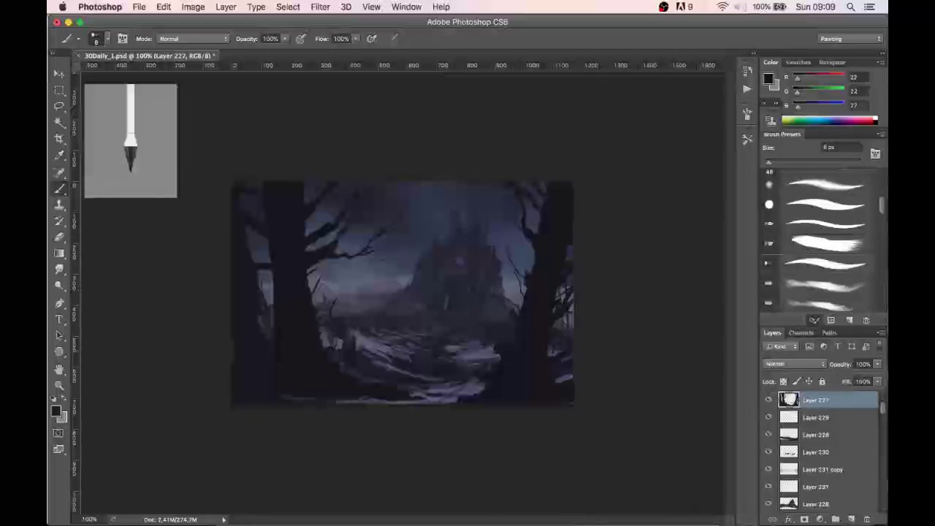
{"action": "key", "text": "bracketright"}
{"action": "key", "text": "bracketright"}
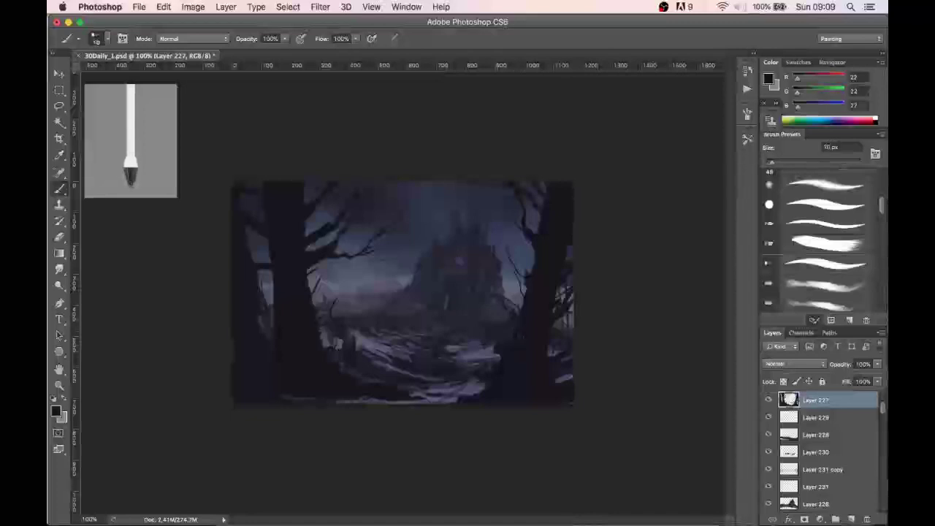
{"action": "key", "text": "bracketright"}
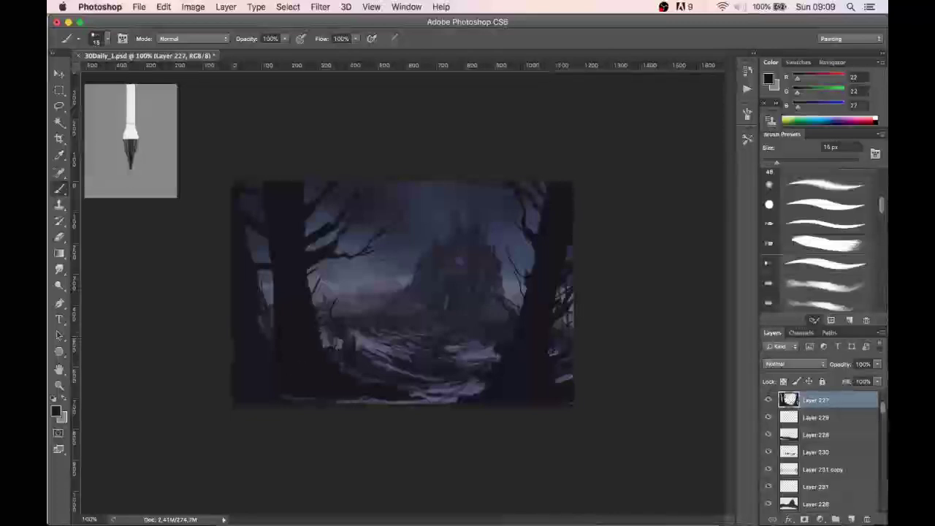
{"action": "mouse_move", "coordinate": [475, 382]}
{"action": "left_mouse_down"}
{"action": "mouse_move", "coordinate": [431, 398]}
{"action": "mouse_move", "coordinate": [459, 395]}
{"action": "left_mouse_up"}
{"action": "key", "text": "bracketright"}
{"action": "key", "text": "bracketright"}
{"action": "key", "text": "bracketright"}
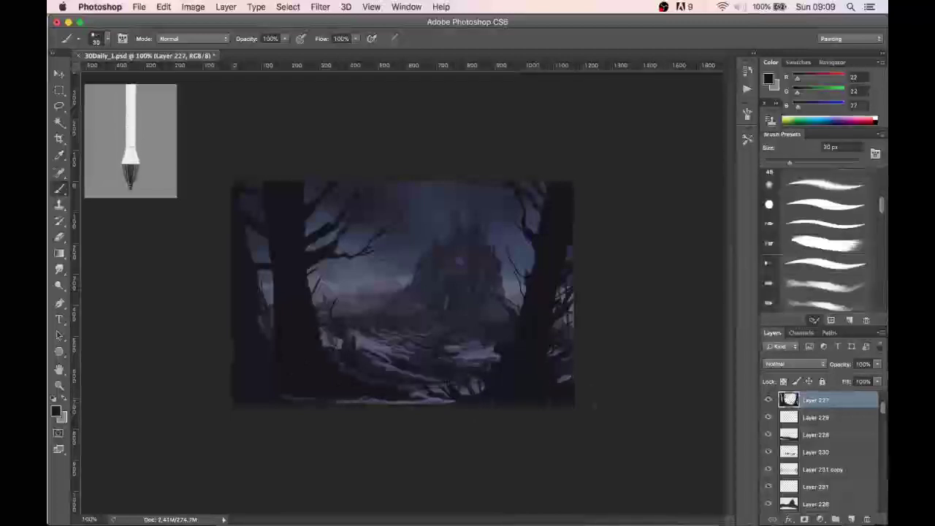
- Paint near-black twigs between the left trunks at 10 px and along the large left tree's inner edge at 25 px
{"action": "key", "text": "bracketleft"}
{"action": "key", "text": "bracketleft"}
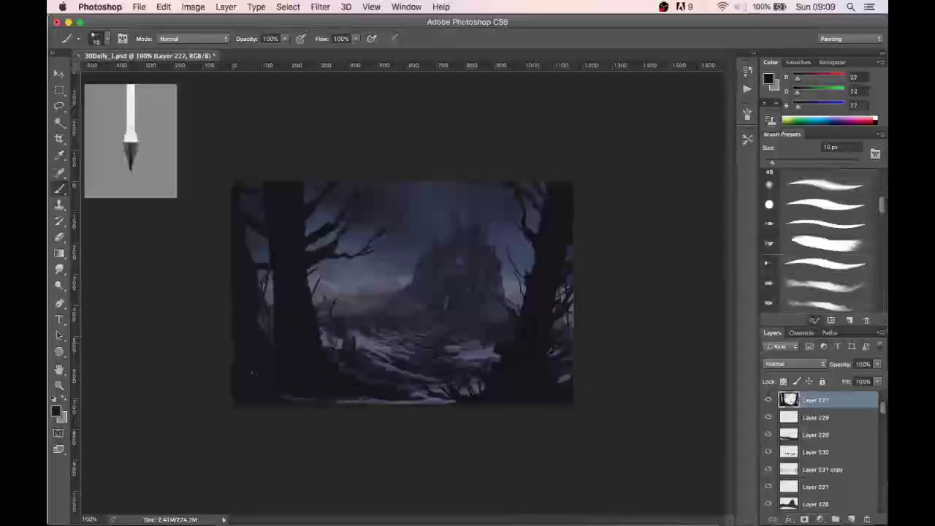
{"action": "left_click_drag", "start_coordinate": [265, 272], "coordinate": [261, 295]}
{"action": "key", "text": "bracketright"}
{"action": "key", "text": "bracketright"}
{"action": "key", "text": "bracketright"}
{"action": "mouse_move", "coordinate": [314, 216]}
{"action": "left_mouse_down"}
{"action": "mouse_move", "coordinate": [306, 231]}
{"action": "mouse_move", "coordinate": [330, 212]}
{"action": "left_mouse_up"}
{"action": "left_click_drag", "start_coordinate": [310, 291], "coordinate": [320, 282]}
{"action": "left_click_drag", "start_coordinate": [323, 315], "coordinate": [337, 285]}
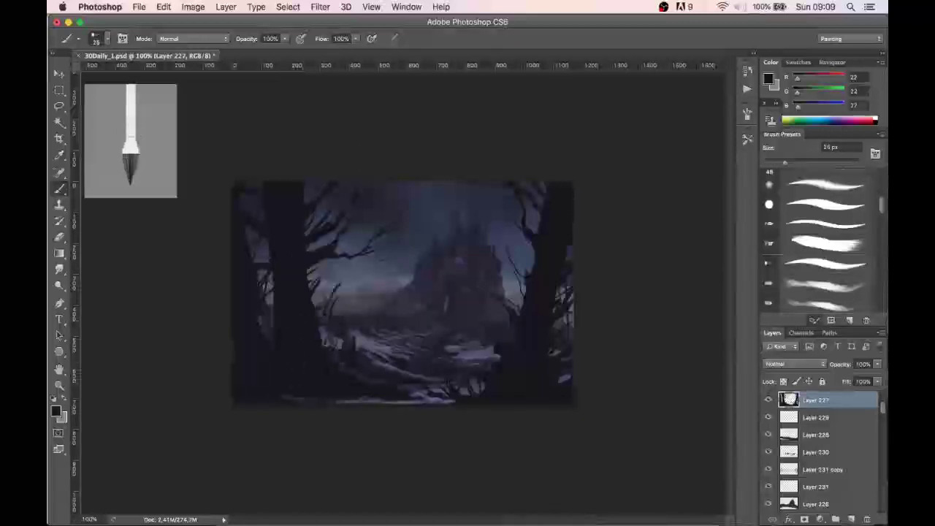
{"action": "left_click_drag", "start_coordinate": [318, 311], "coordinate": [335, 290]}
- Add heavier near-black twigs around the tree trunks at 35 px and refine the left tree's branches with thin strokes down to 7 px
{"action": "key", "text": "bracketright"}
{"action": "key", "text": "bracketright"}
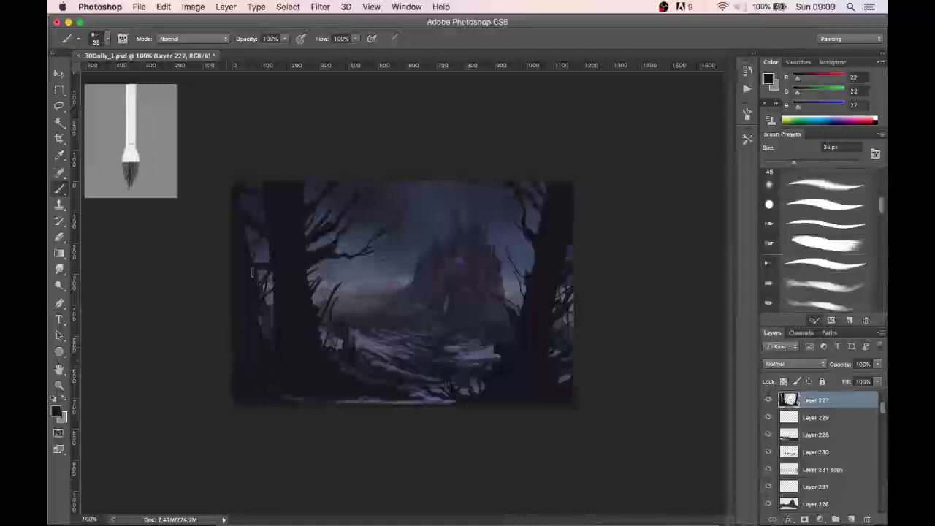
{"action": "key", "text": "bracketleft"}
{"action": "key", "text": "bracketleft"}
{"action": "key", "text": "bracketleft"}
{"action": "key", "text": "bracketleft"}
{"action": "key", "text": "bracketleft"}
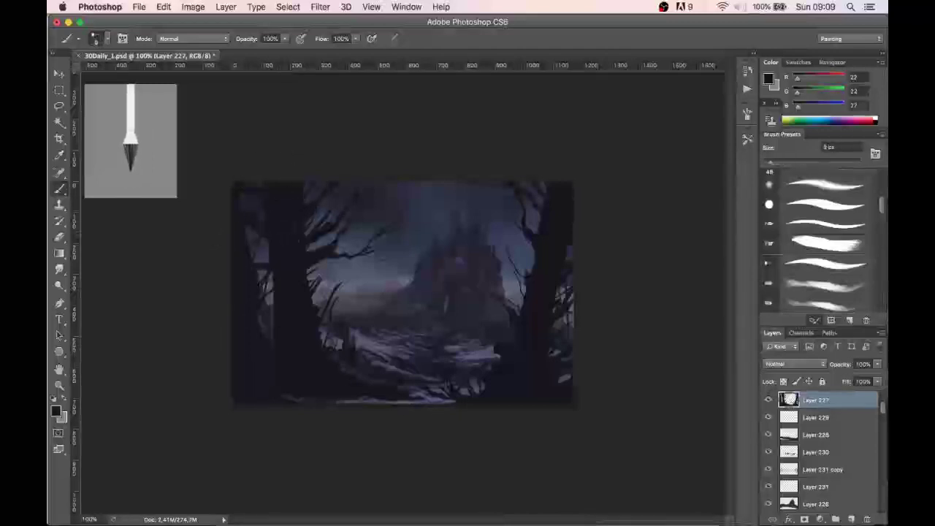
{"action": "key", "text": "bracketleft"}
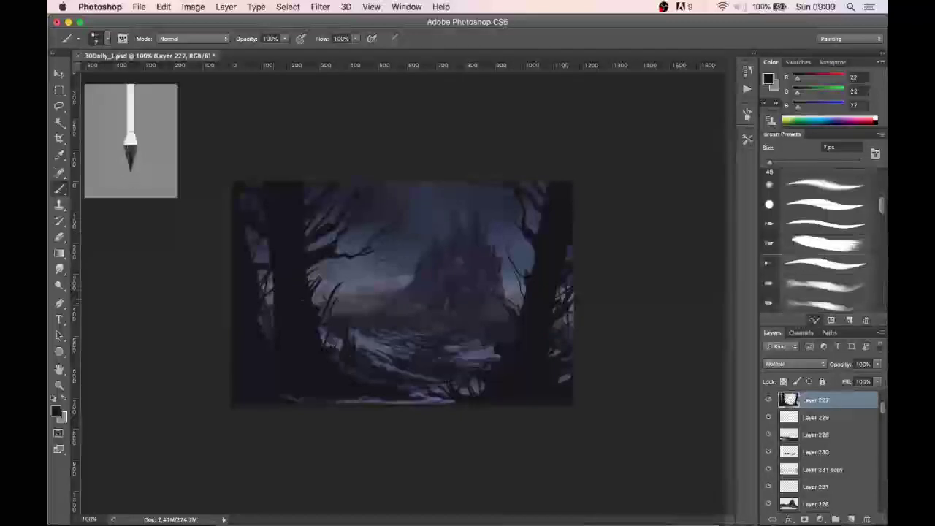
- Fill the gap between the two left trunks with dense near-black branches using brush sizes from 15 to 45 px
{"action": "key", "text": "bracketright"}
{"action": "key", "text": "bracketright"}
{"action": "key", "text": "bracketright"}
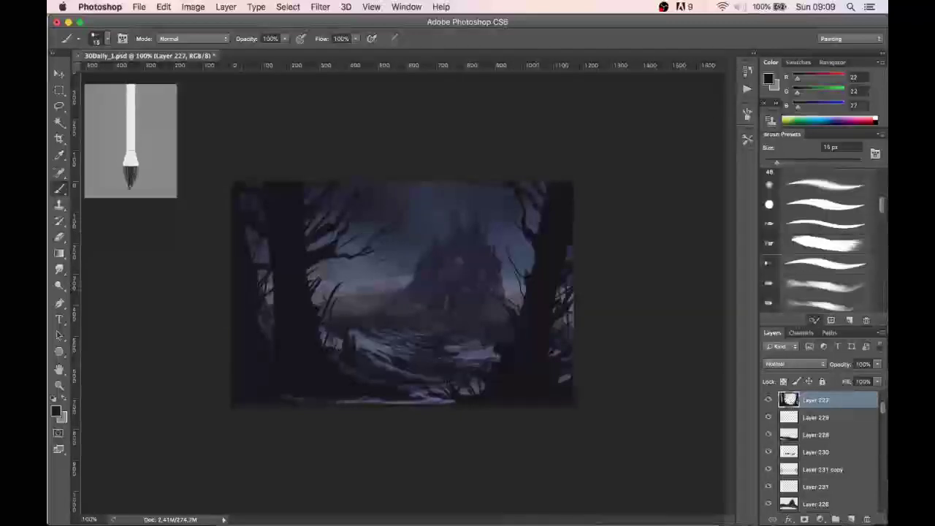
{"action": "key", "text": "bracketright"}
{"action": "key", "text": "bracketright"}
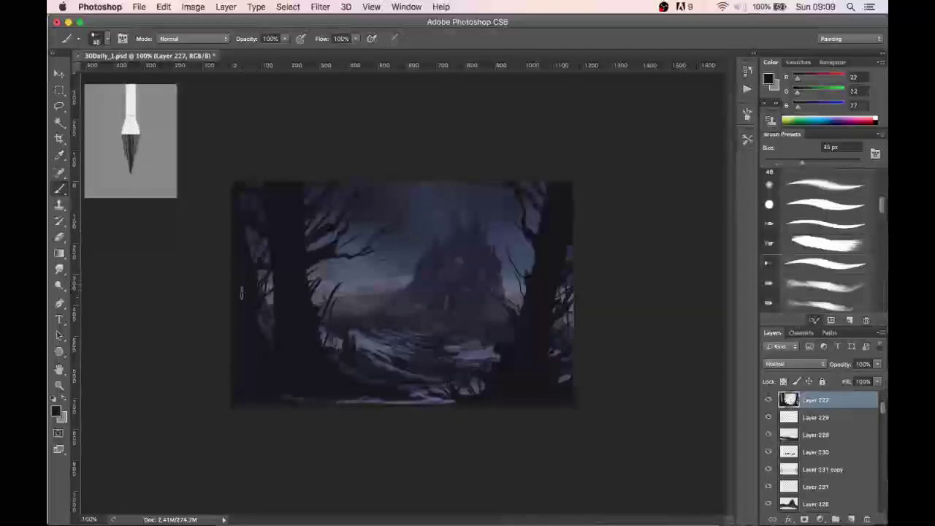
{"action": "key", "text": "bracketleft"}
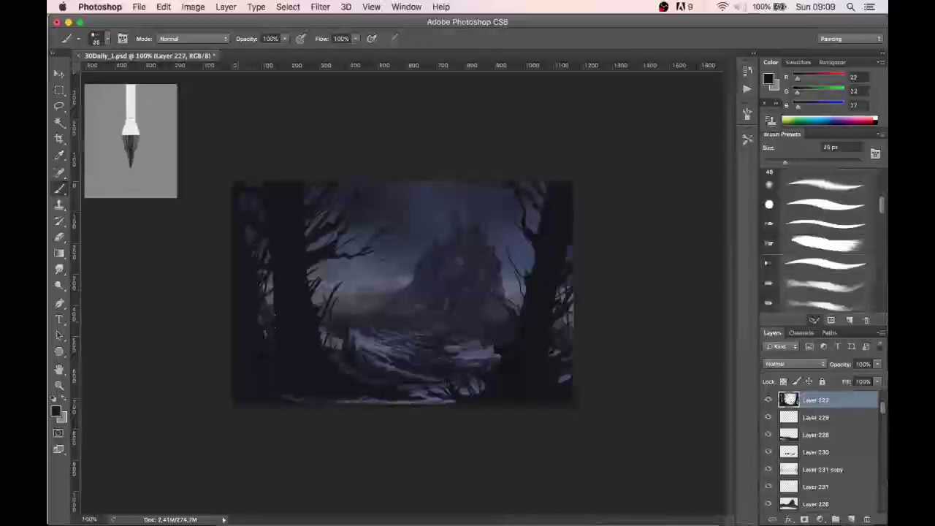
- Paint a thin near-black twig reaching out from the left tree and dark reeds over the foreground water, finishing at 15 px
{"action": "key", "text": "bracketleft"}
{"action": "key", "text": "bracketleft"}
{"action": "key", "text": "bracketleft"}
{"action": "key", "text": "bracketleft"}
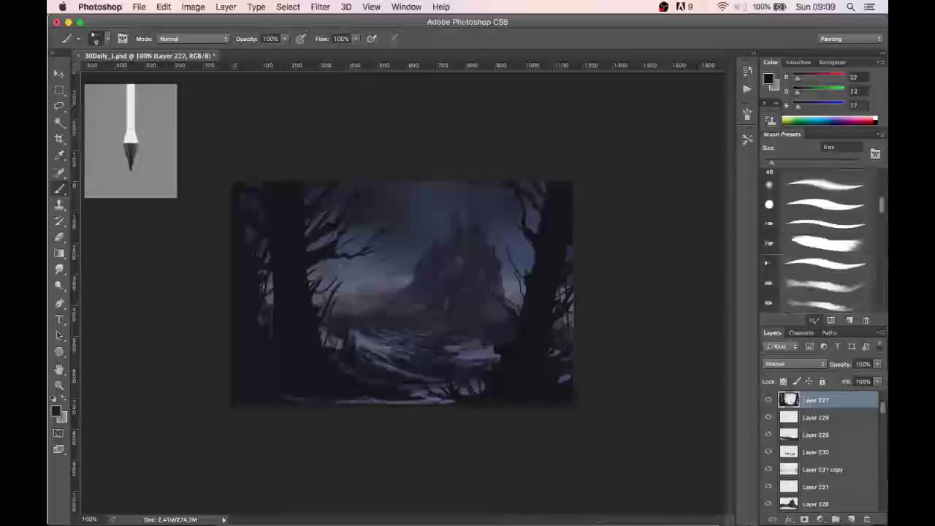
{"action": "key", "text": "bracketleft"}
{"action": "key", "text": "bracketright"}
{"action": "key", "text": "bracketright"}
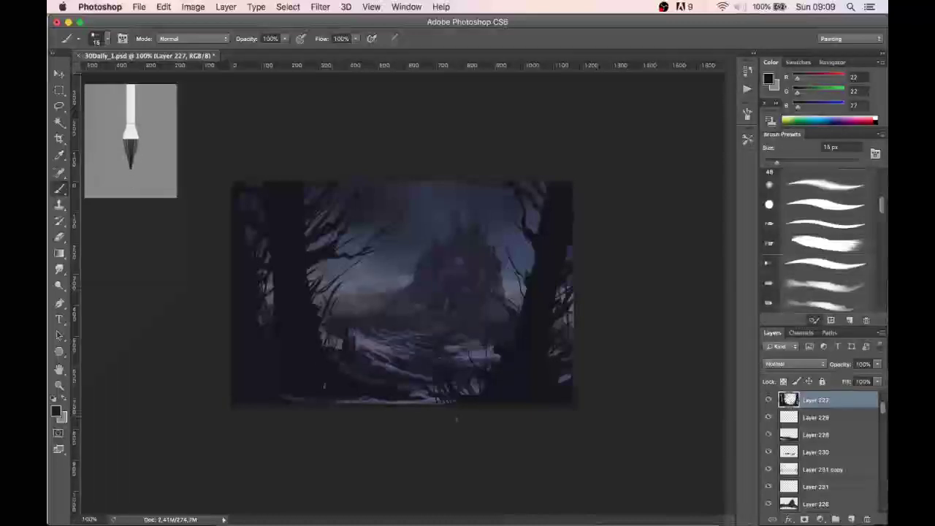
- Sample violet from the foreground water and paint light grass blades along the lower shore at 15 px, then sample a dark ground tone
{"action": "left_click", "coordinate": [436, 397], "text": "alt"}
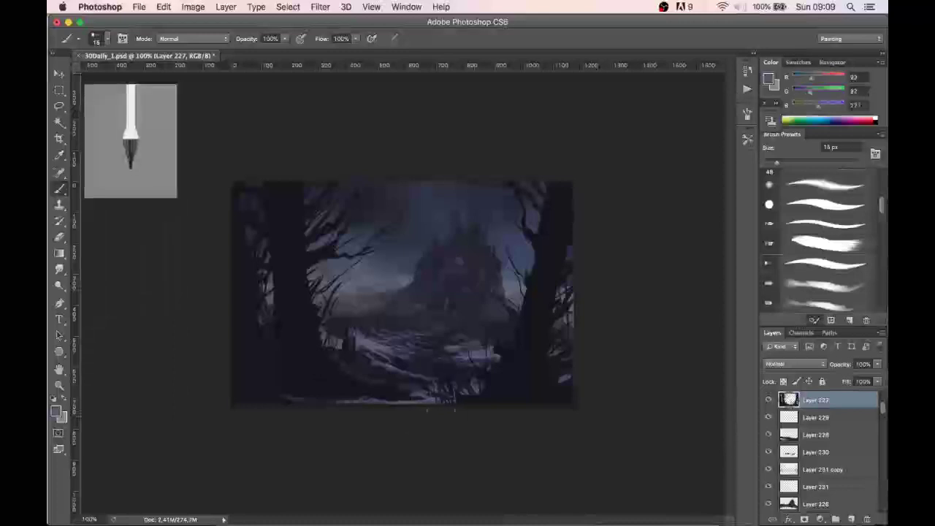
{"action": "left_click_drag", "start_coordinate": [441, 396], "coordinate": [469, 387]}
{"action": "left_click_drag", "start_coordinate": [333, 402], "coordinate": [336, 380]}
{"action": "left_click", "coordinate": [299, 394], "text": "alt"}
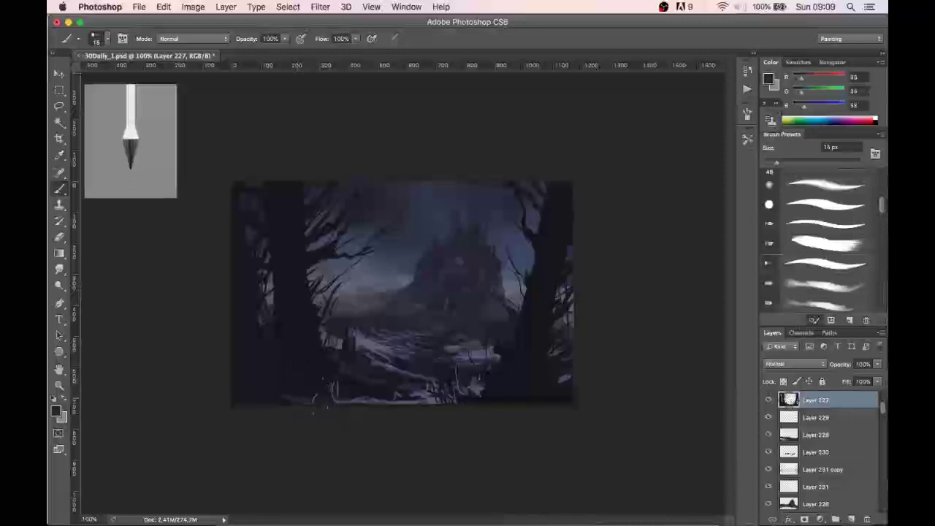
- Refine the foreground grass with sampled dark blue-grey RGB 43, 44, 58 and near-black RGB 23, 23, 28 strokes at 15 px
{"action": "left_click", "coordinate": [395, 395], "text": "alt"}
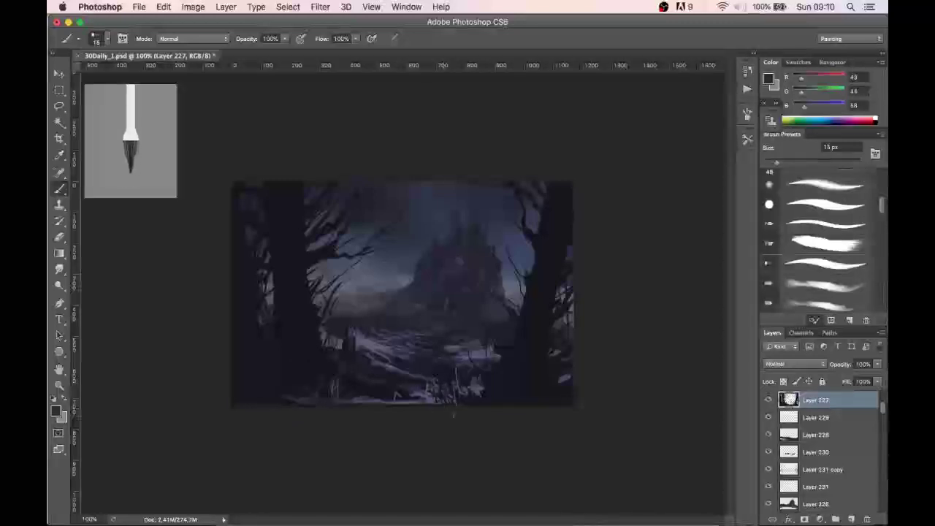
{"action": "left_click_drag", "start_coordinate": [446, 403], "coordinate": [431, 383]}
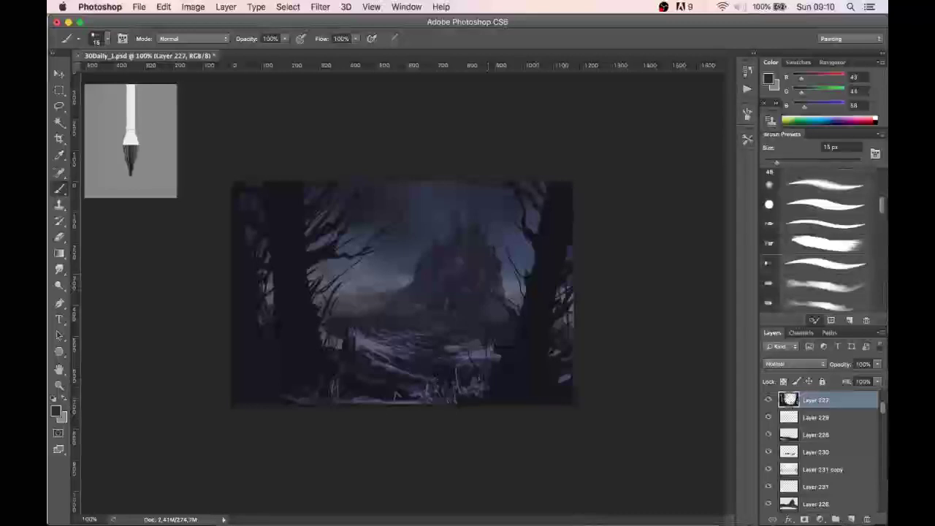
{"action": "left_click", "coordinate": [485, 379], "text": "alt"}
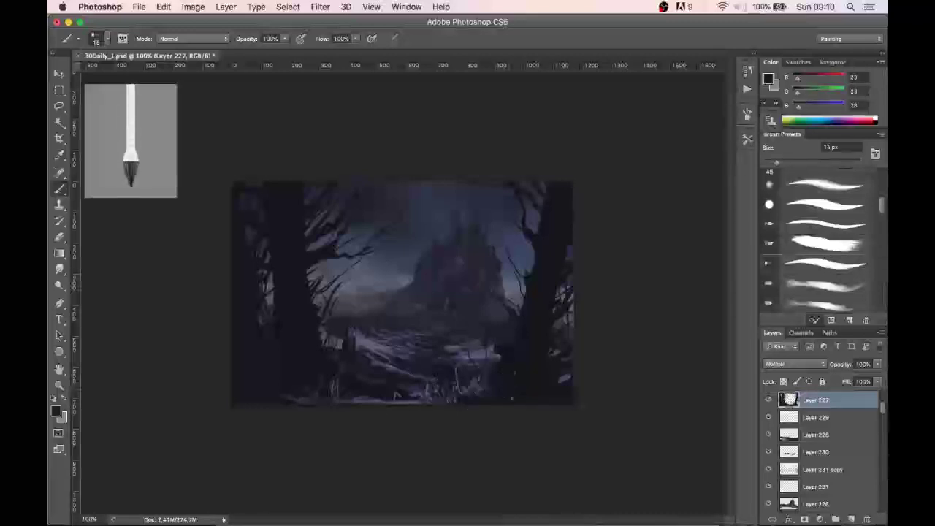
{"action": "left_click", "coordinate": [488, 386], "text": "alt"}
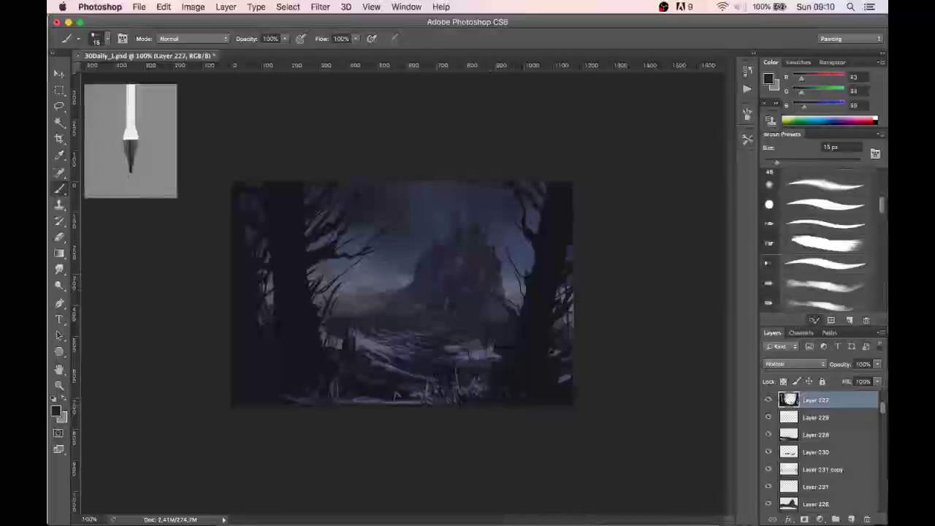
{"action": "left_click_drag", "start_coordinate": [491, 349], "coordinate": [472, 371]}
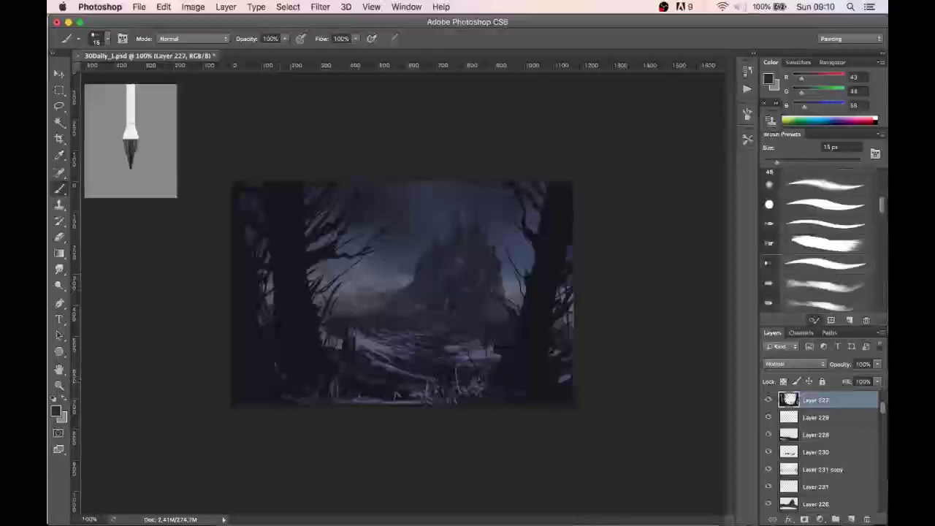
- Merge the visible landscape layers from Layer 227 down through Layer 222 copy 2 into one layer
{"action": "scroll", "coordinate": [882, 422], "scroll_direction": "down", "scroll_amount": 3}
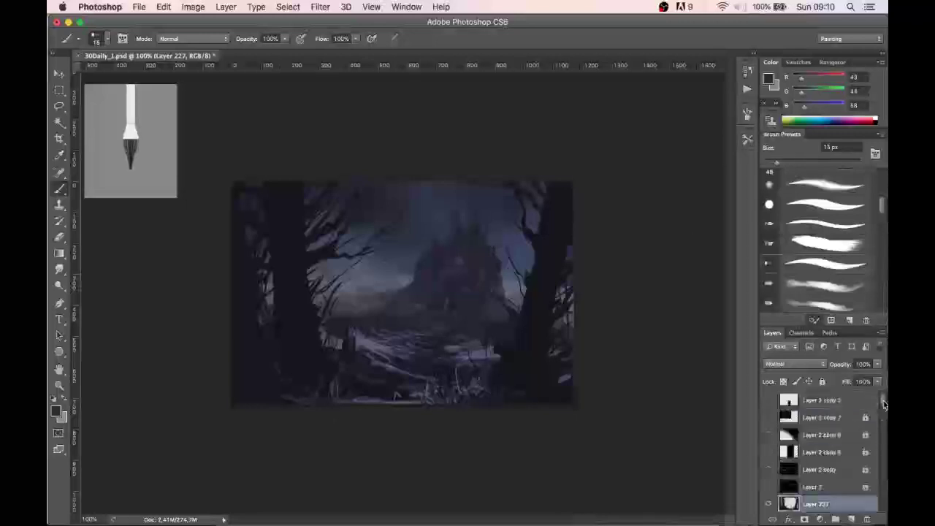
{"action": "left_click_drag", "start_coordinate": [882, 417], "coordinate": [882, 419]}
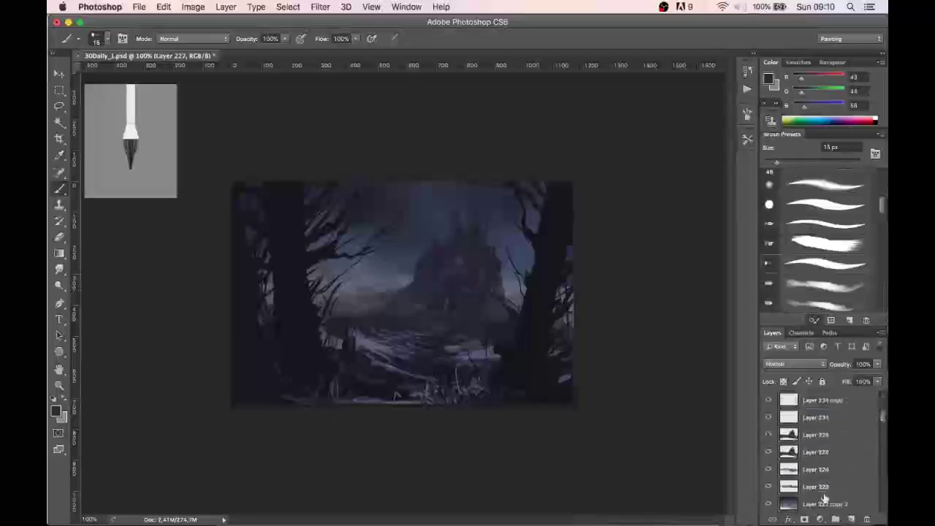
{"action": "left_click", "coordinate": [825, 501]}
{"action": "scroll", "coordinate": [883, 422], "scroll_direction": "up", "scroll_amount": 5}
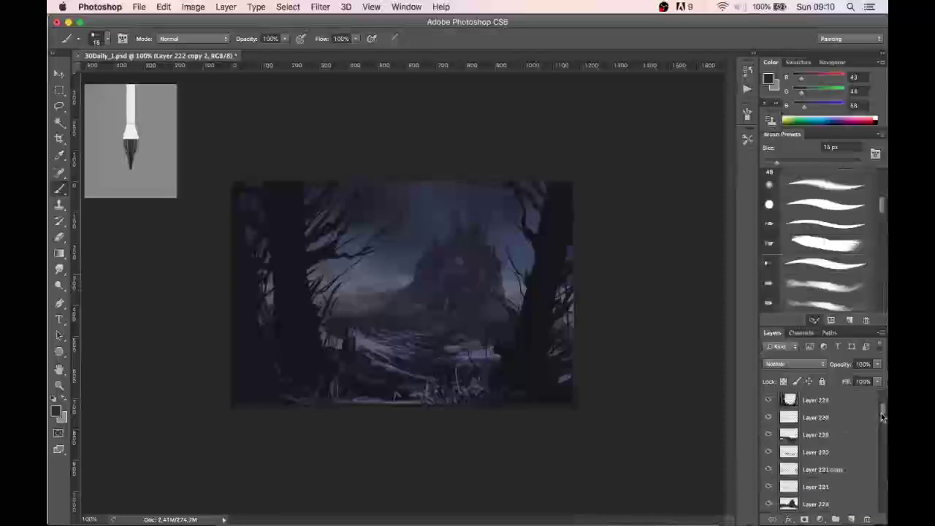
{"action": "left_click", "coordinate": [838, 443]}
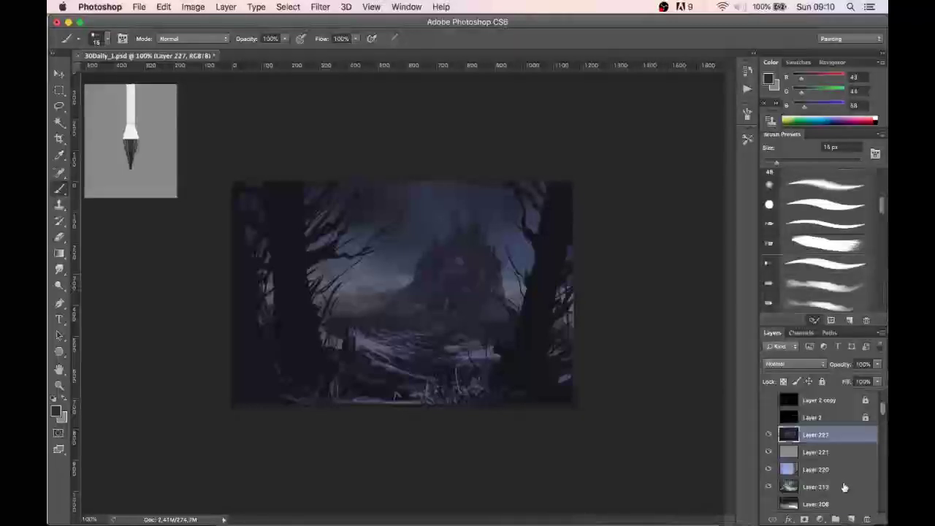
- Add a new layer above the merged painting and choose the 491 px textured cloud brush, reduced to 70 px
{"action": "left_click_drag", "start_coordinate": [882, 208], "coordinate": [882, 246]}
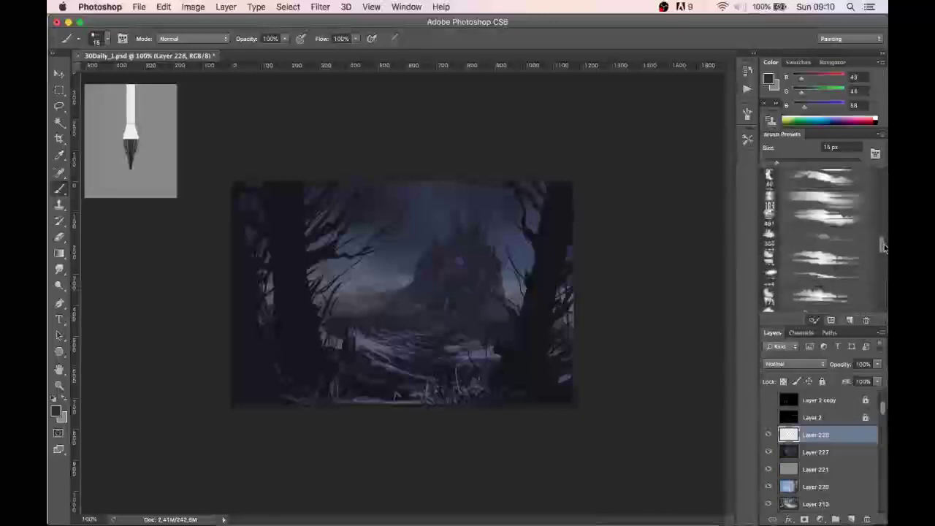
{"action": "left_click", "coordinate": [820, 236]}
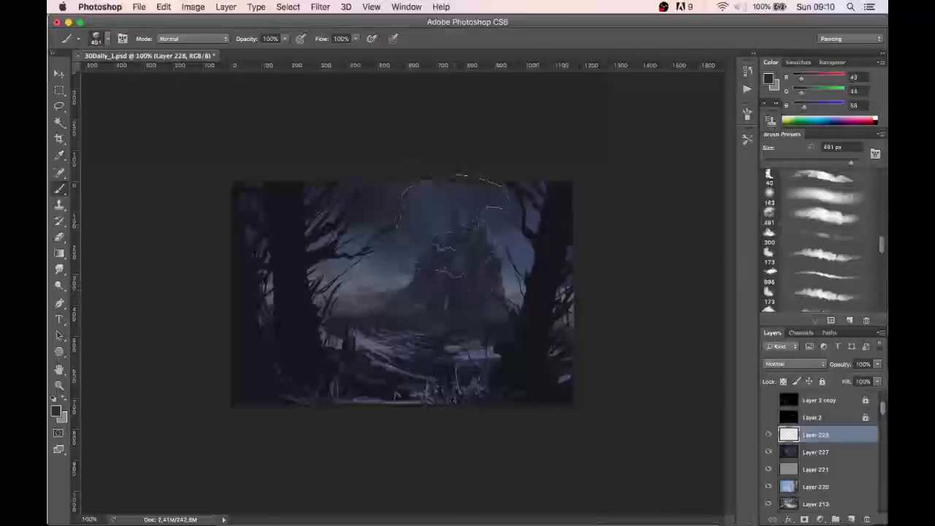
{"action": "key", "text": "bracketleft"}
{"action": "key", "text": "bracketleft"}
{"action": "key", "text": "bracketleft"}
{"action": "key", "text": "bracketleft"}
{"action": "key", "text": "bracketleft"}
{"action": "key", "text": "bracketleft"}
{"action": "key", "text": "bracketleft"}
{"action": "key", "text": "bracketleft"}
{"action": "key", "text": "bracketleft"}
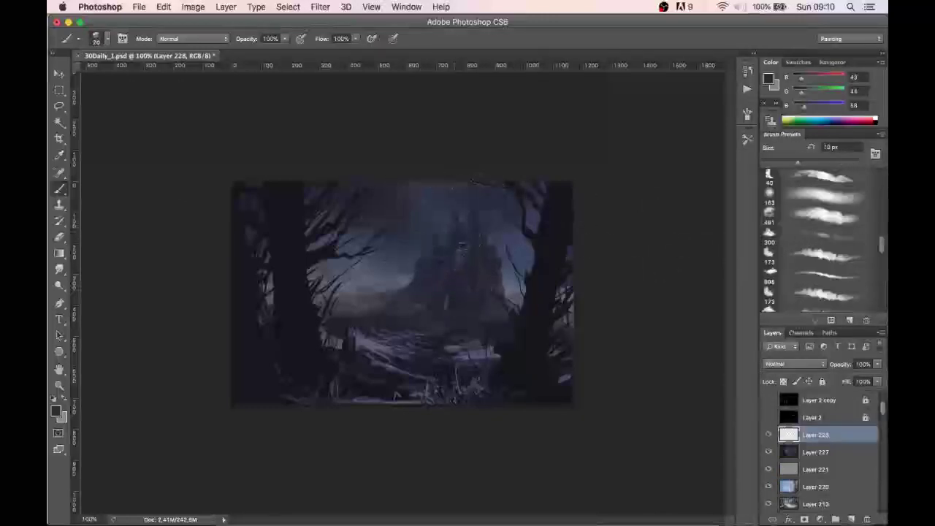
- Set the foreground colour to light violet a389dc for painting light beams
{"action": "left_click", "coordinate": [769, 82]}
{"action": "left_click", "coordinate": [543, 141]}
{"action": "left_click_drag", "start_coordinate": [661, 172], "coordinate": [661, 165]}
{"action": "left_click", "coordinate": [539, 155]}
{"action": "left_click", "coordinate": [550, 142]}
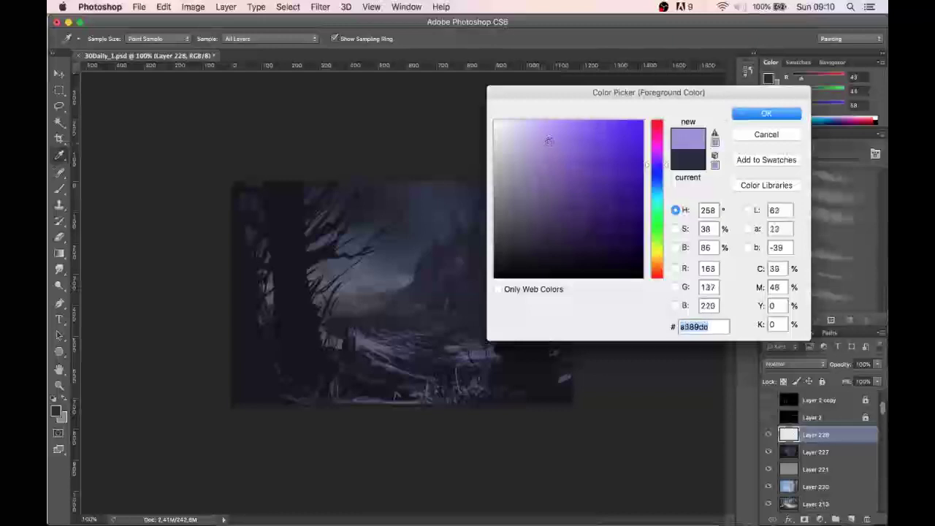
{"action": "left_click", "coordinate": [741, 114]}
{"action": "key", "text": "b"}
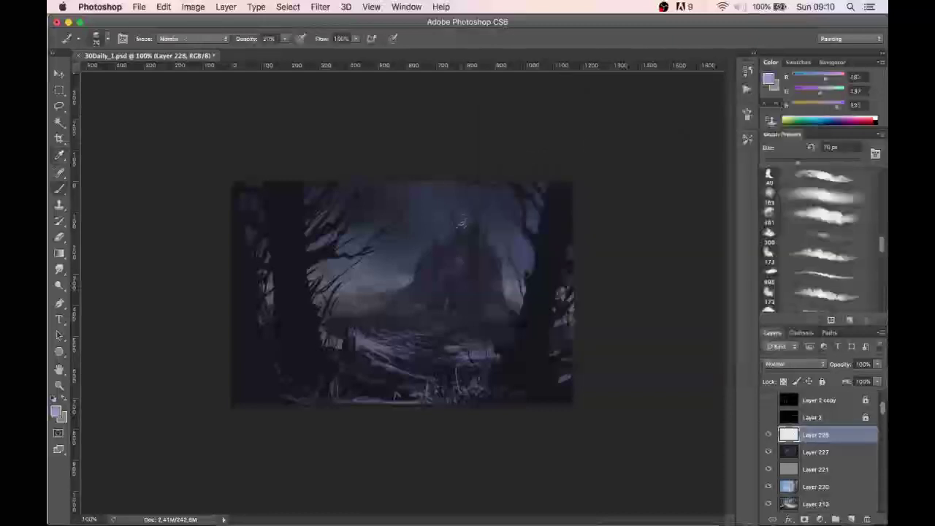
- Paint diagonal light violet beams from the upper sky across the castle mountain at 20% opacity, enlarging the brush to 125 px
{"action": "left_click_drag", "start_coordinate": [411, 261], "coordinate": [431, 261]}
{"action": "mouse_move", "coordinate": [371, 191]}
{"action": "left_mouse_down"}
{"action": "mouse_move", "coordinate": [413, 259]}
{"action": "mouse_move", "coordinate": [457, 303]}
{"action": "mouse_move", "coordinate": [439, 266]}
{"action": "left_mouse_up"}
{"action": "left_click_drag", "start_coordinate": [340, 192], "coordinate": [387, 263]}
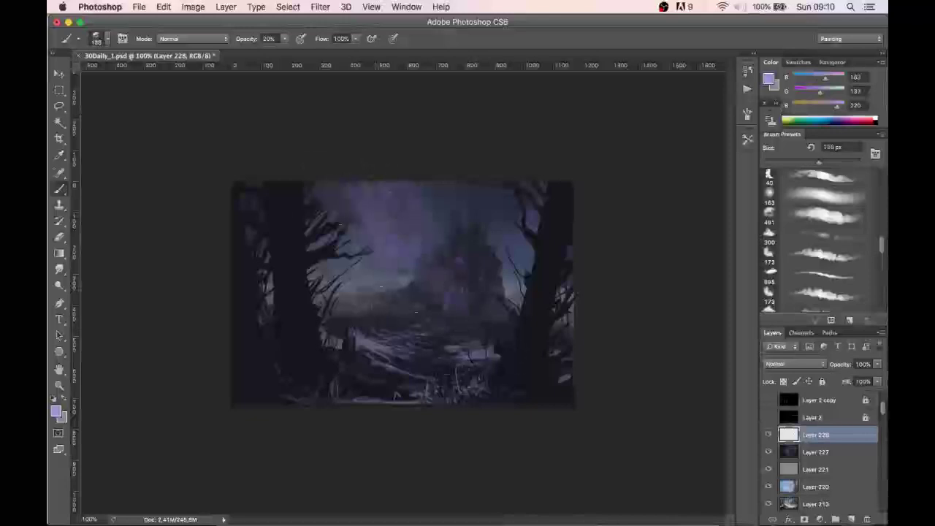
{"action": "left_click_drag", "start_coordinate": [307, 182], "coordinate": [358, 271]}
{"action": "left_click_drag", "start_coordinate": [420, 186], "coordinate": [475, 271]}
{"action": "mouse_move", "coordinate": [380, 184]}
{"action": "left_mouse_down"}
{"action": "mouse_move", "coordinate": [399, 241]}
{"action": "mouse_move", "coordinate": [486, 344]}
{"action": "left_mouse_up"}
{"action": "left_click_drag", "start_coordinate": [343, 182], "coordinate": [384, 266]}
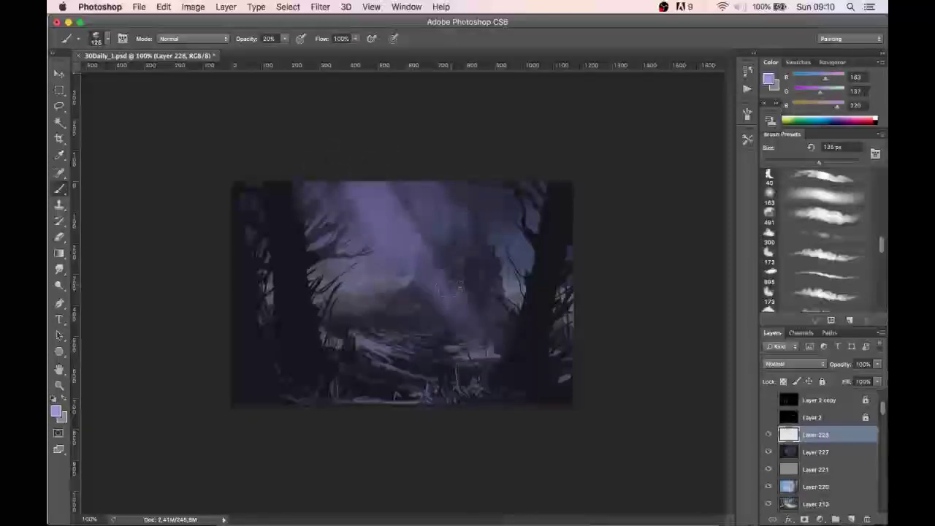
- Soften the lower ends of the violet beams with the textured 491 px eraser tip reduced to 150 px at 20% opacity
{"action": "key", "text": "e"}
{"action": "left_click", "coordinate": [845, 229]}
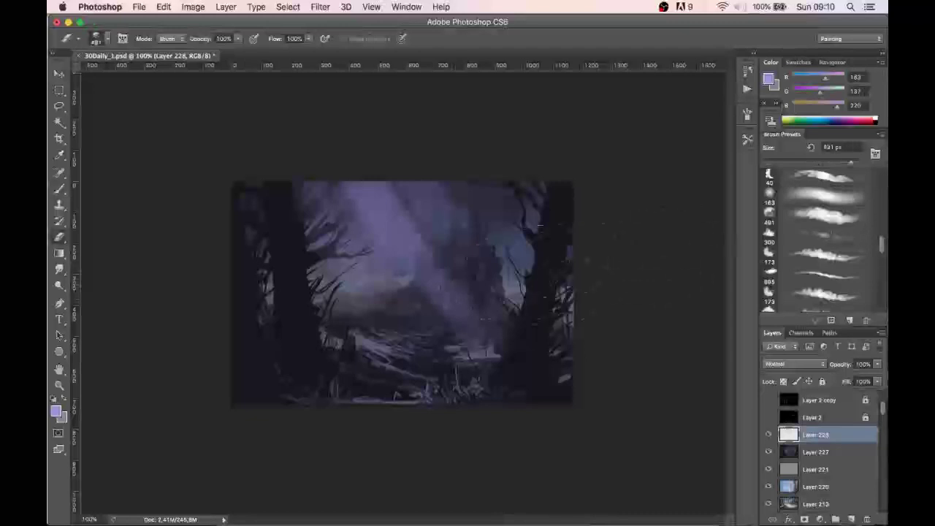
{"action": "key", "text": "bracketleft"}
{"action": "key", "text": "3"}
{"action": "left_click_drag", "start_coordinate": [467, 319], "coordinate": [431, 299]}
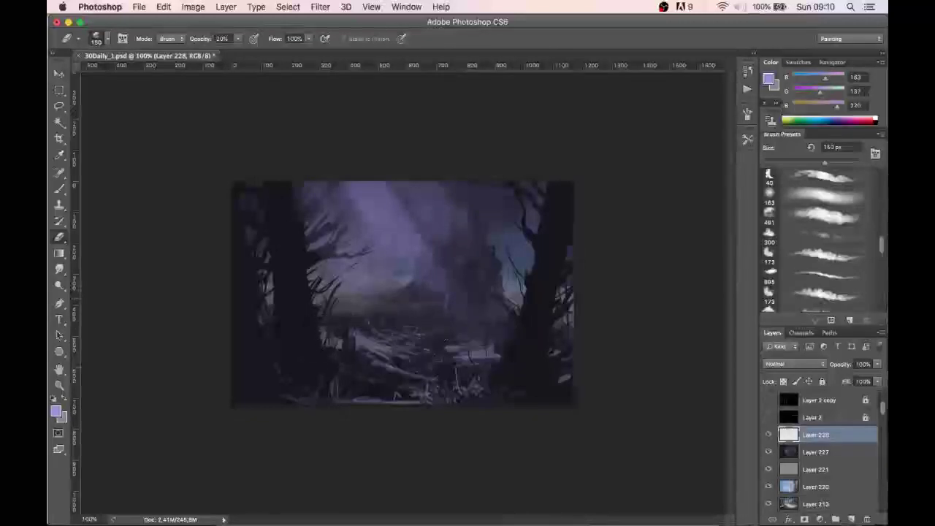
- Step the light-beam layer through the blend modes and settle on Luminosity
{"action": "key", "text": "v"}
{"action": "key", "text": "shift+plus"}
{"action": "key", "text": "shift+plus"}
{"action": "key", "text": "shift+plus"}
{"action": "key", "text": "shift+plus"}
{"action": "key", "text": "shift+plus"}
{"action": "key", "text": "shift+plus"}
{"action": "key", "text": "shift+plus"}
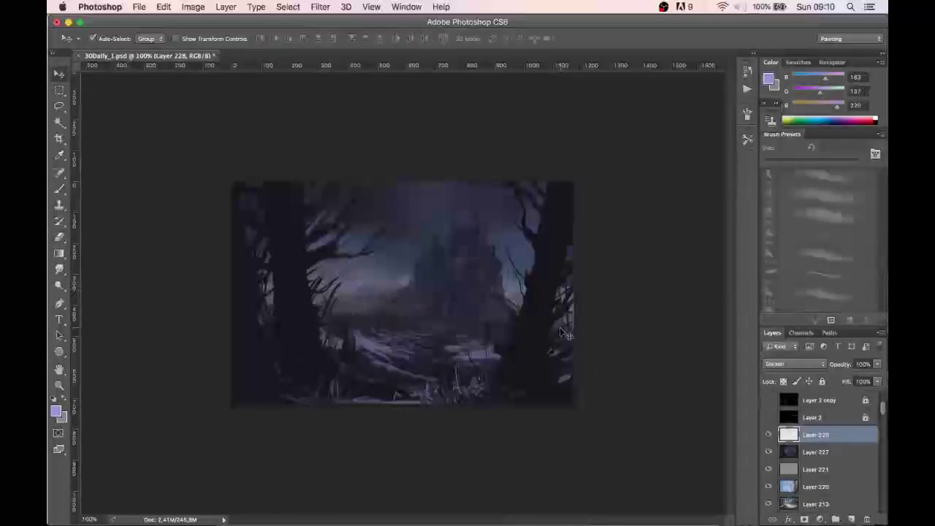
{"action": "key", "text": "shift+plus"}
{"action": "key", "text": "shift+plus"}
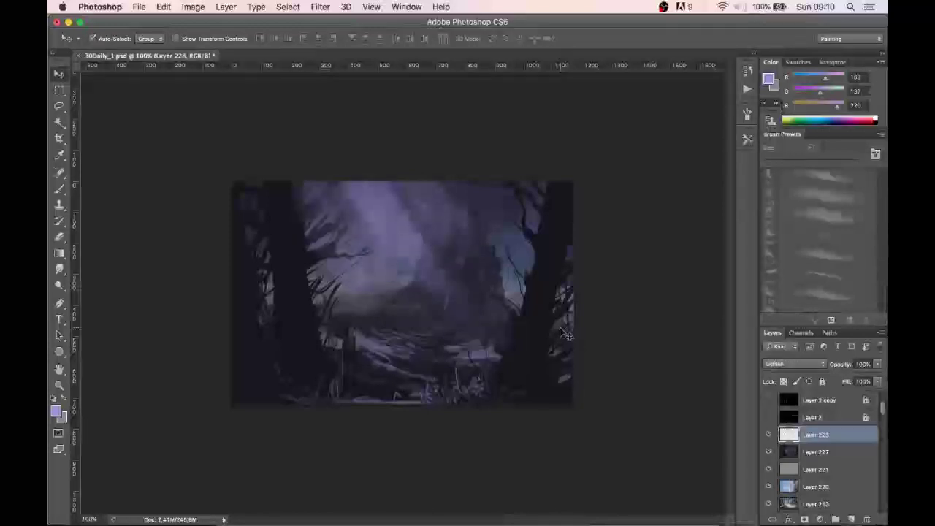
{"action": "key", "text": "shift+plus"}
{"action": "key", "text": "shift+plus"}
{"action": "key", "text": "shift+plus"}
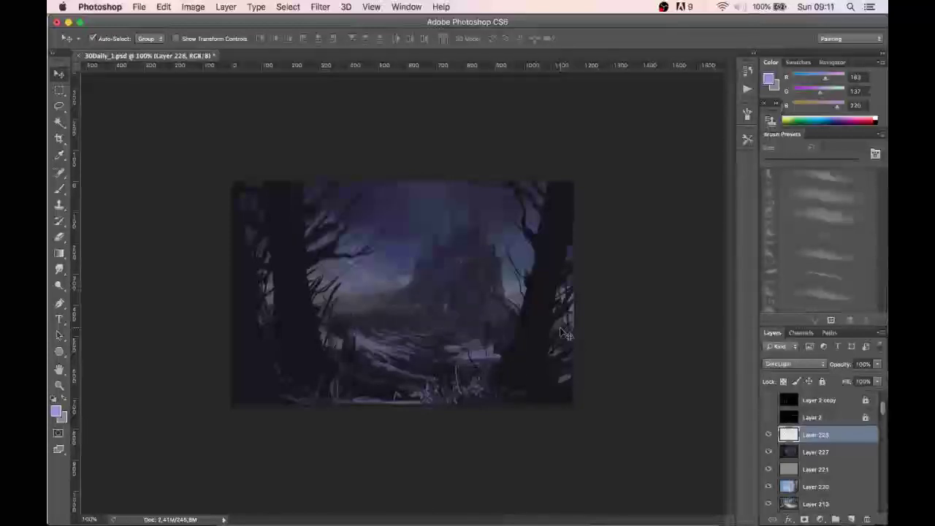
{"action": "key", "text": "shift+plus"}
{"action": "key", "text": "shift+plus"}
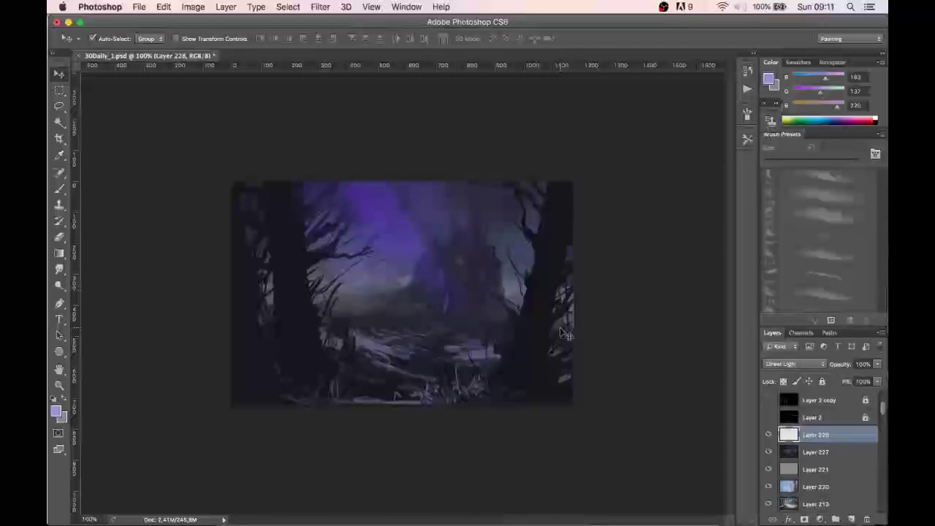
{"action": "key", "text": "shift+plus"}
{"action": "key", "text": "shift+plus"}
{"action": "key", "text": "shift+minus"}
{"action": "key", "text": "shift+plus"}
{"action": "key", "text": "shift+plus"}
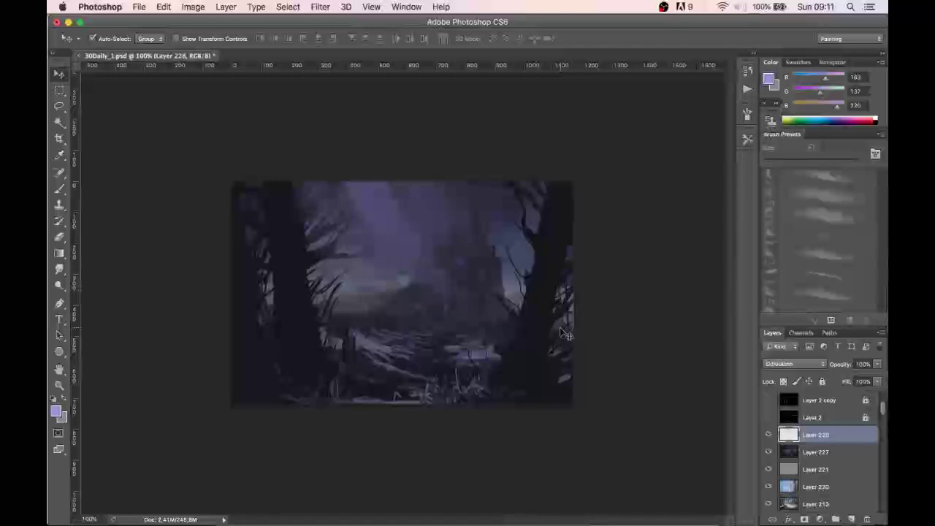
{"action": "key", "text": "shift+plus"}
{"action": "key", "text": "shift+plus"}
{"action": "key", "text": "shift+plus"}
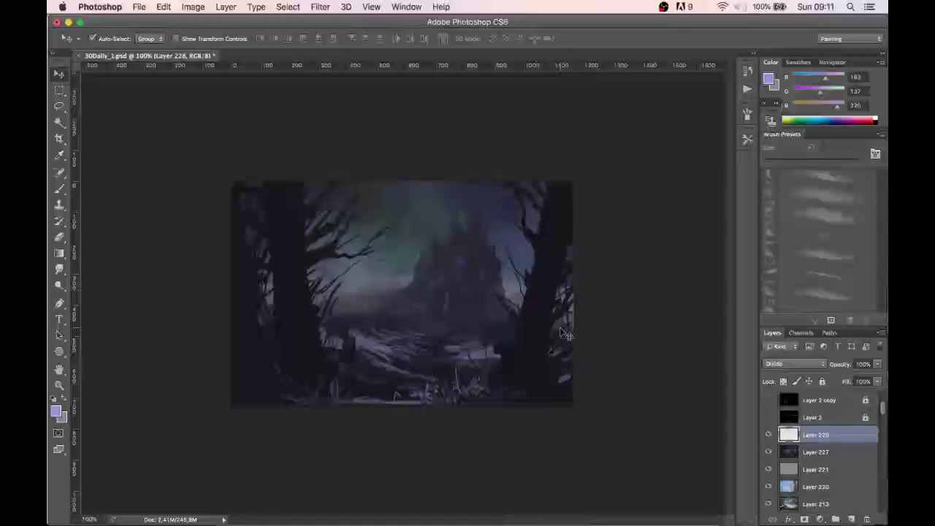
{"action": "key", "text": "shift+plus"}
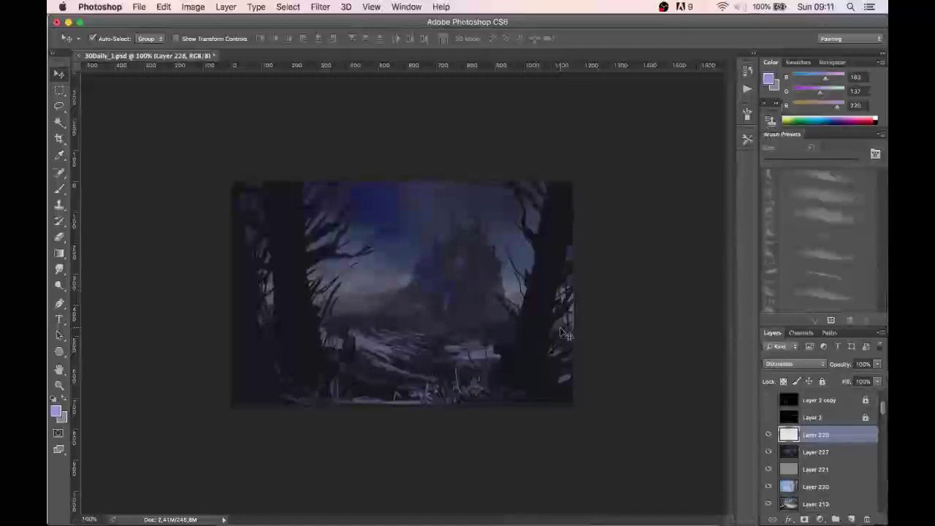
{"action": "key", "text": "shift+plus"}
{"action": "key", "text": "shift+plus"}
{"action": "key", "text": "shift+plus"}
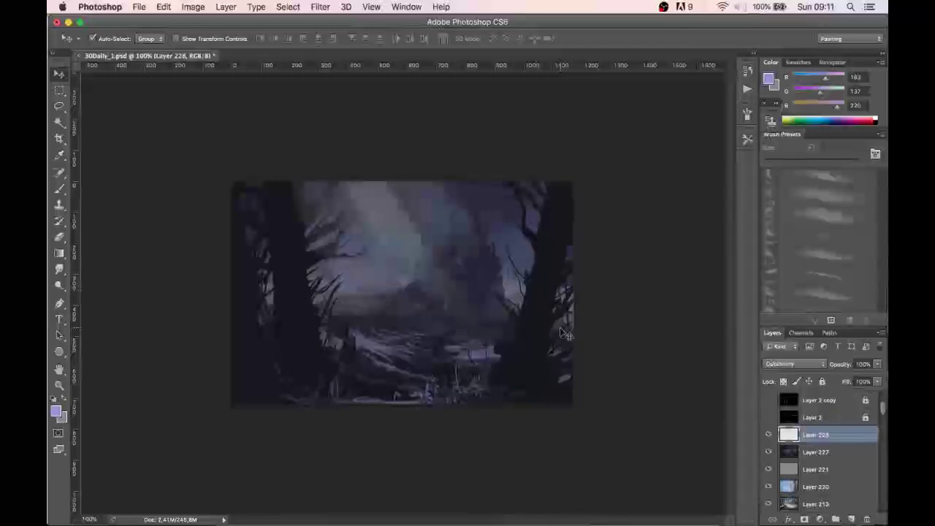
- Set the light-beam layer's opacity to 50% and shift the beams slightly up and left
{"action": "key", "text": "7"}
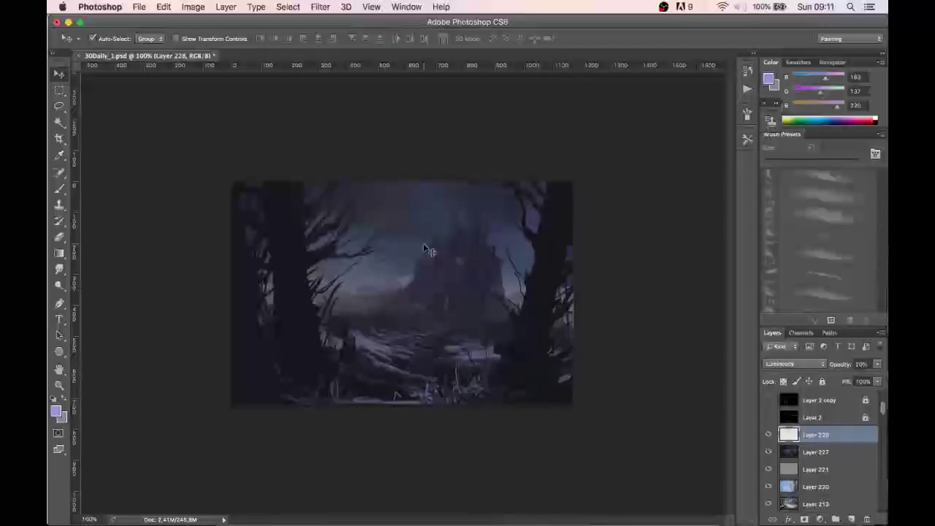
{"action": "key", "text": "shift+plus"}
{"action": "mouse_move", "coordinate": [433, 249]}
{"action": "left_mouse_down"}
{"action": "mouse_move", "coordinate": [431, 234]}
{"action": "mouse_move", "coordinate": [410, 228]}
{"action": "left_mouse_up"}
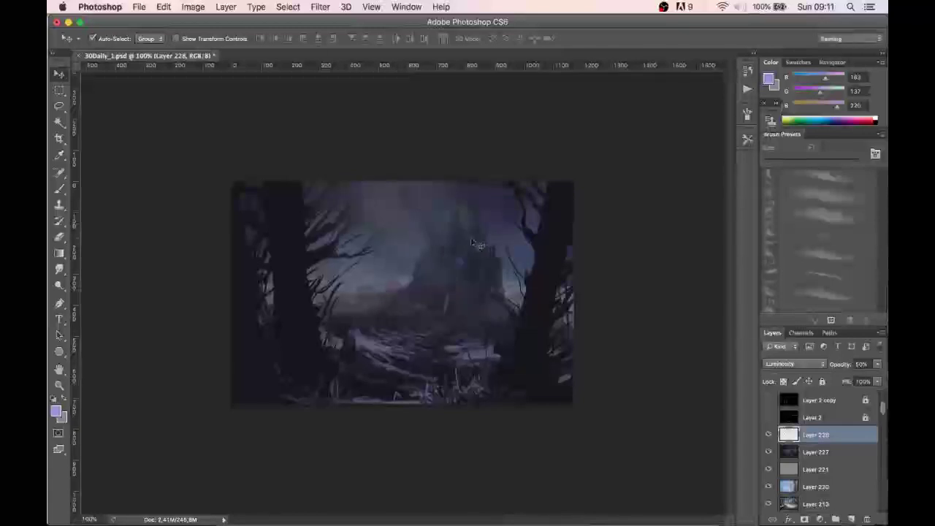
- Add a new layer and paint dark blue-violet haze, RGB 31, 31, 44, over the trees on both sides at 125 px and 20% opacity
{"action": "key", "text": "b"}
{"action": "left_click", "coordinate": [555, 261], "text": "alt"}
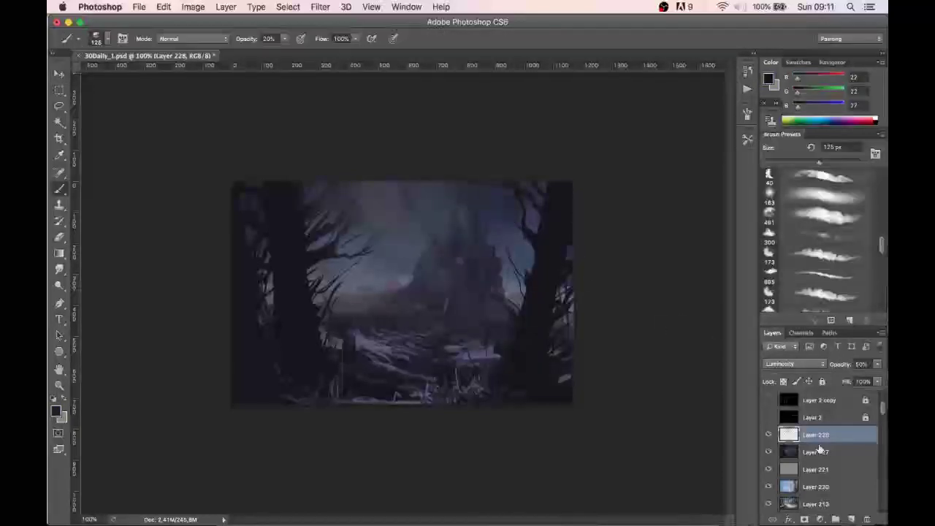
{"action": "left_click", "coordinate": [851, 518]}
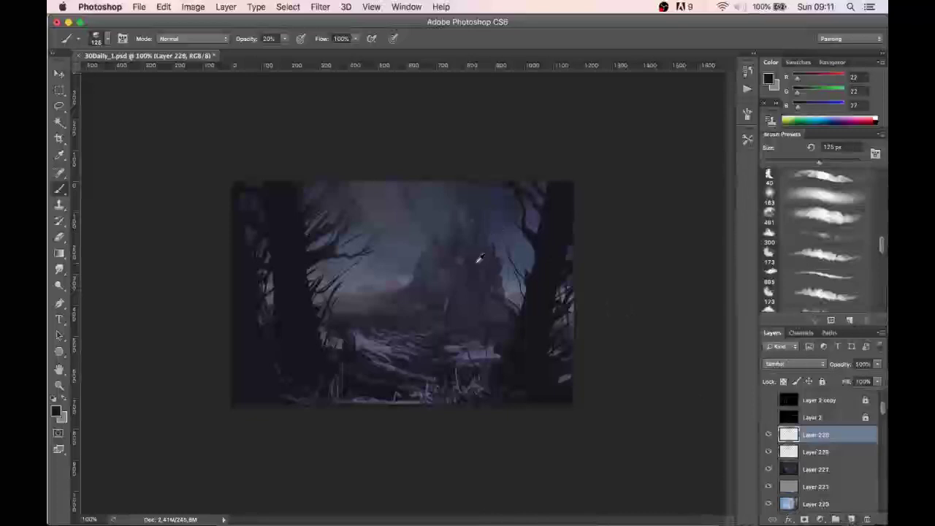
{"action": "left_click", "coordinate": [362, 359], "text": "alt"}
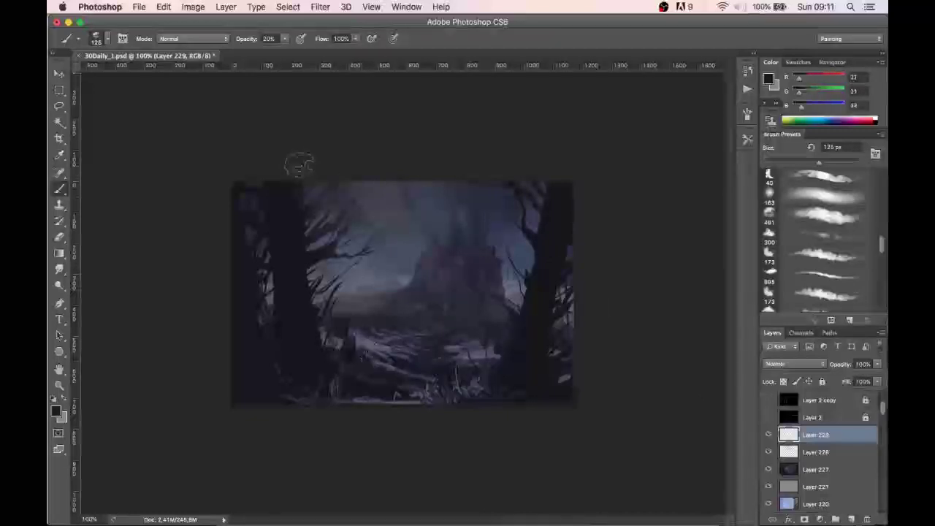
{"action": "left_click_drag", "start_coordinate": [275, 205], "coordinate": [341, 272]}
{"action": "left_click_drag", "start_coordinate": [321, 333], "coordinate": [371, 347]}
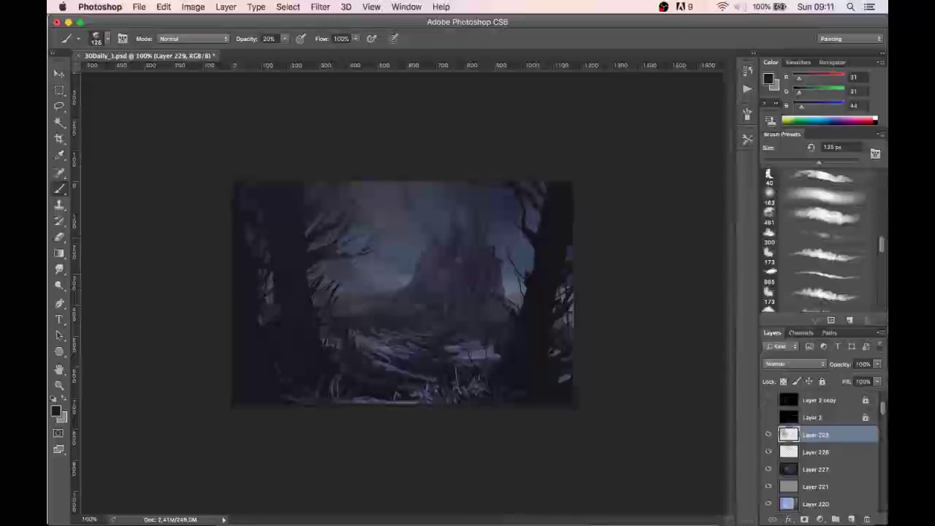
{"action": "left_click_drag", "start_coordinate": [332, 235], "coordinate": [331, 344]}
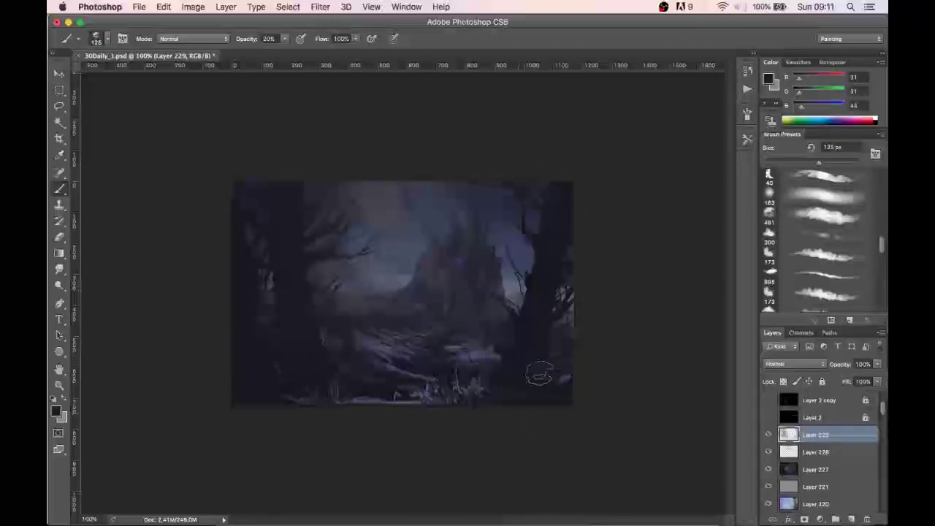
- Try the haze layer at different stacking positions and place it directly beneath the light-beam layer
{"action": "key", "text": "v"}
{"action": "key", "text": "super+bracketleft"}
{"action": "key", "text": "super+bracketleft"}
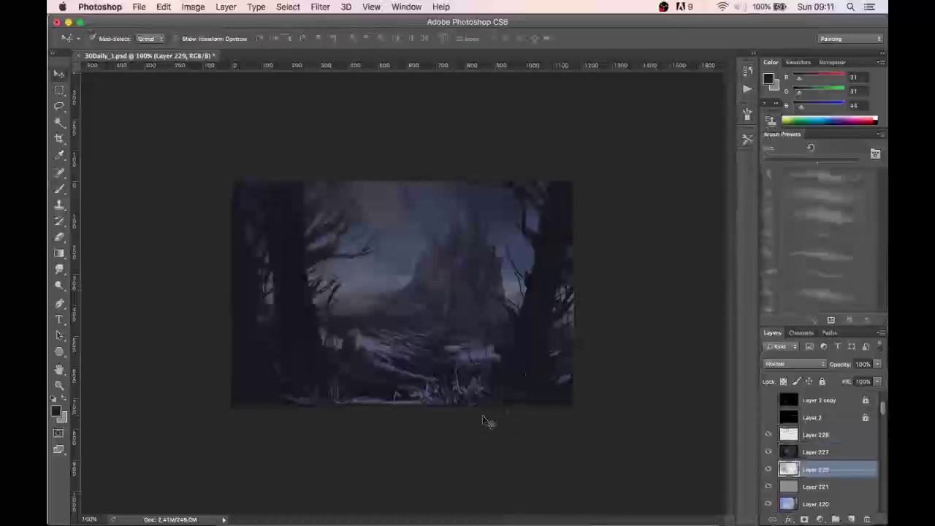
{"action": "key", "text": "super+bracketright"}
{"action": "key", "text": "super+bracketright"}
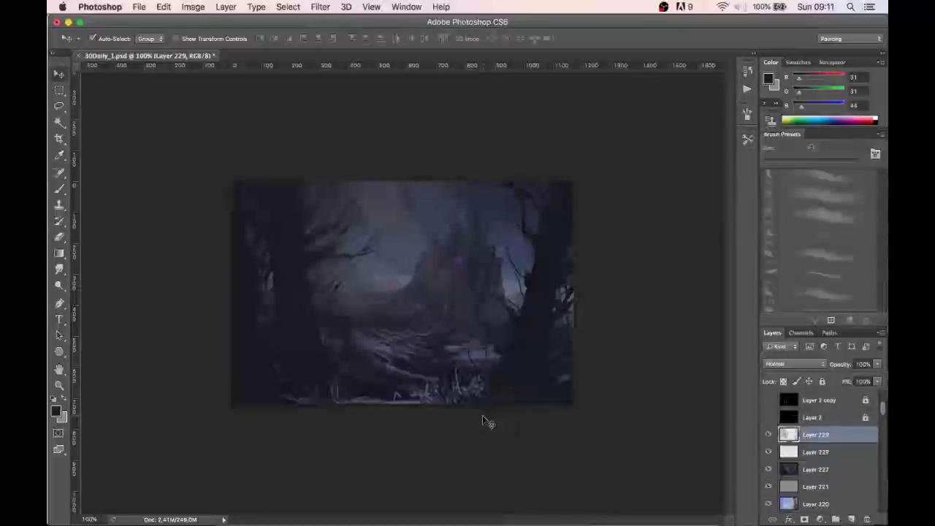
{"action": "key", "text": "super+bracketleft"}
- Step the haze layer through successive blend modes from Darken through Overlay and Vivid Light to Pin Light
{"action": "key", "text": "alt+shift+b"}
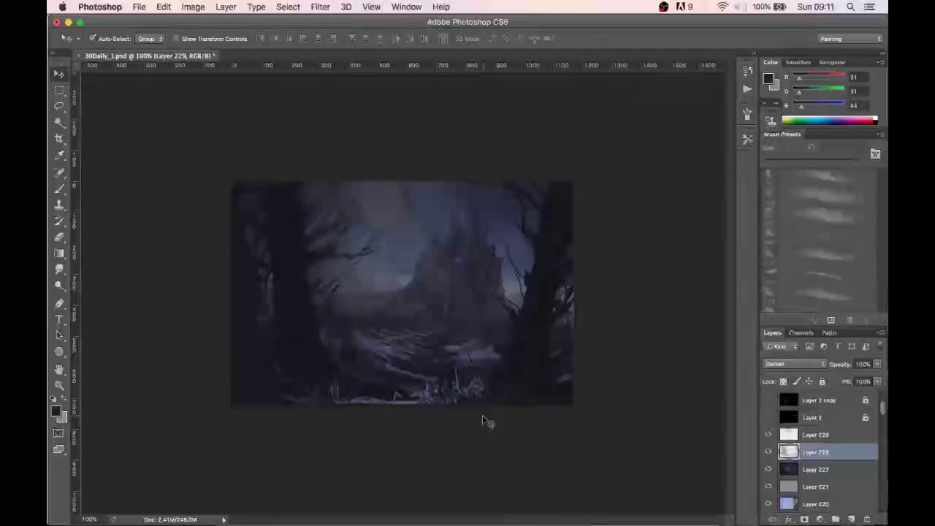
{"action": "key", "text": "shift+plus"}
{"action": "key", "text": "shift+plus"}
{"action": "key", "text": "shift+plus"}
{"action": "key", "text": "shift+plus"}
{"action": "key", "text": "shift+plus"}
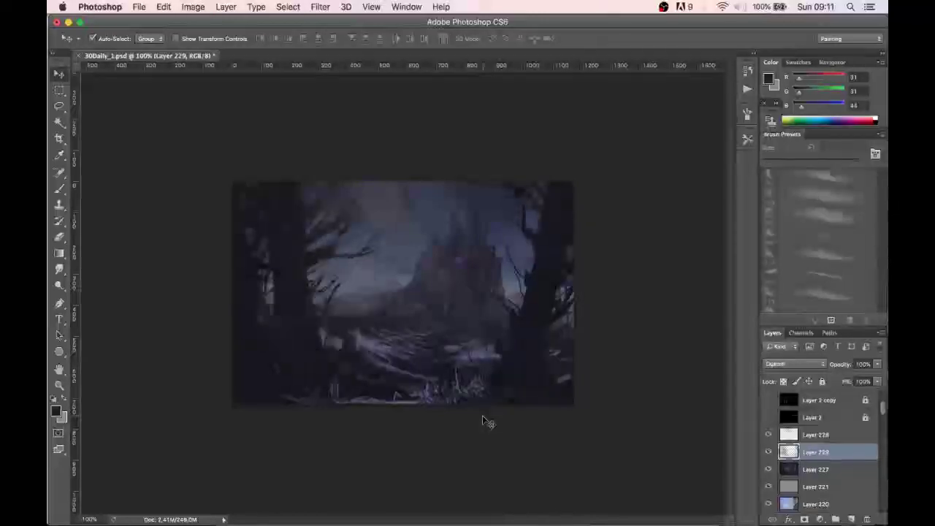
{"action": "key", "text": "shift+plus"}
{"action": "key", "text": "shift+plus"}
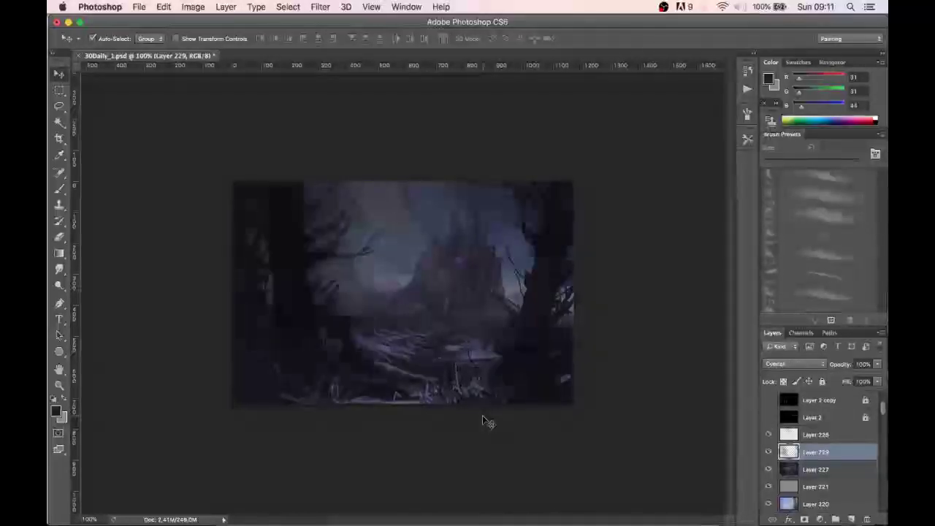
{"action": "key", "text": "shift+plus"}
{"action": "key", "text": "shift+plus"}
{"action": "key", "text": "shift+plus"}
{"action": "key", "text": "shift+plus"}
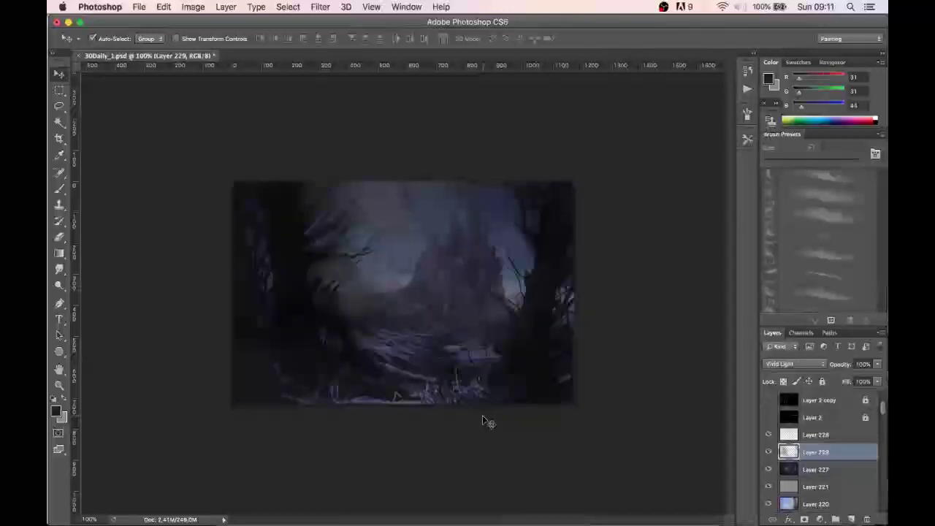
{"action": "key", "text": "shift+plus"}
{"action": "key", "text": "shift+plus"}
{"action": "key", "text": "shift+plus"}
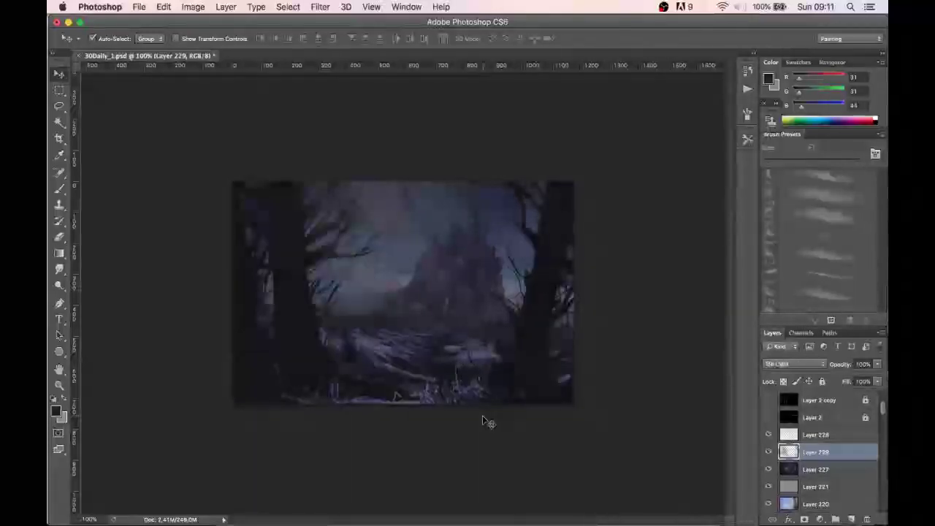
{"action": "key", "text": "super+minus"}
{"action": "key", "text": "super+plus"}
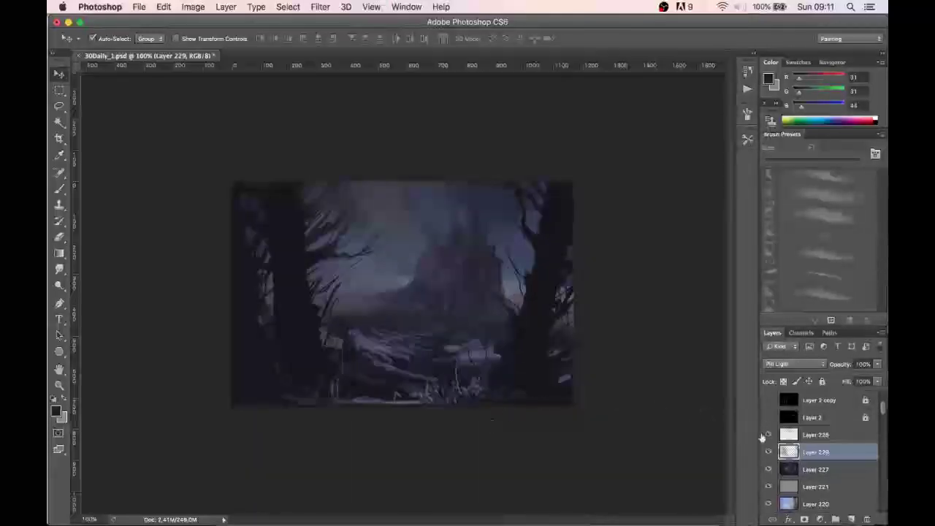
- Delete the haze layer and hide the light-beam layer above the painting
{"action": "left_click", "coordinate": [768, 453]}
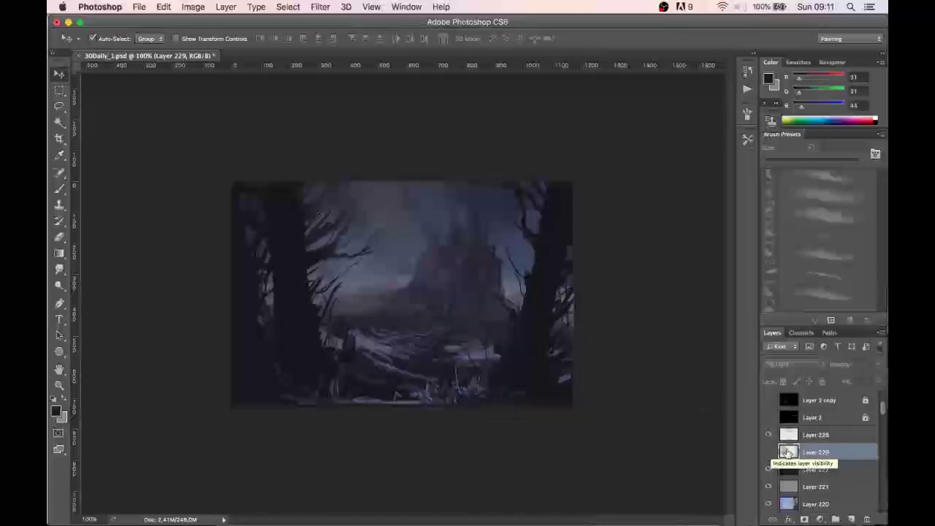
{"action": "key", "text": "Delete"}
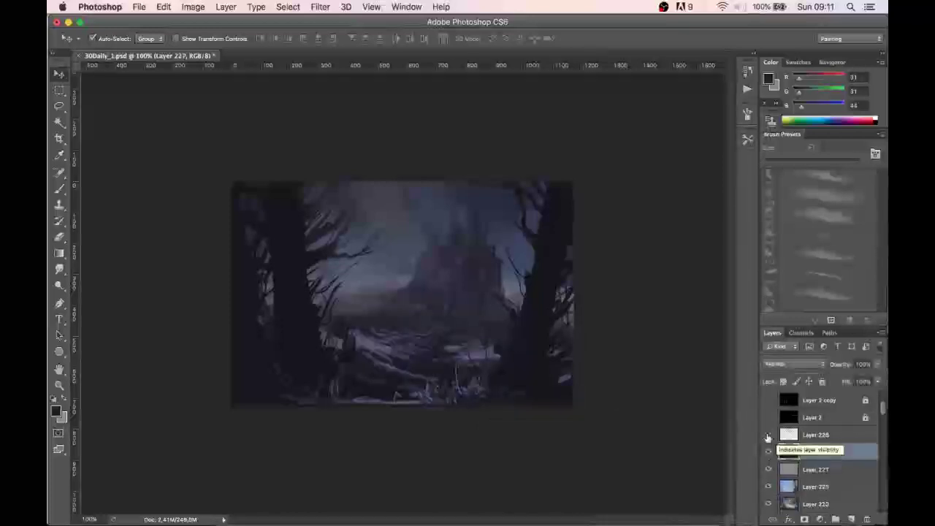
{"action": "left_click", "coordinate": [767, 435]}
{"action": "left_click", "coordinate": [768, 436]}
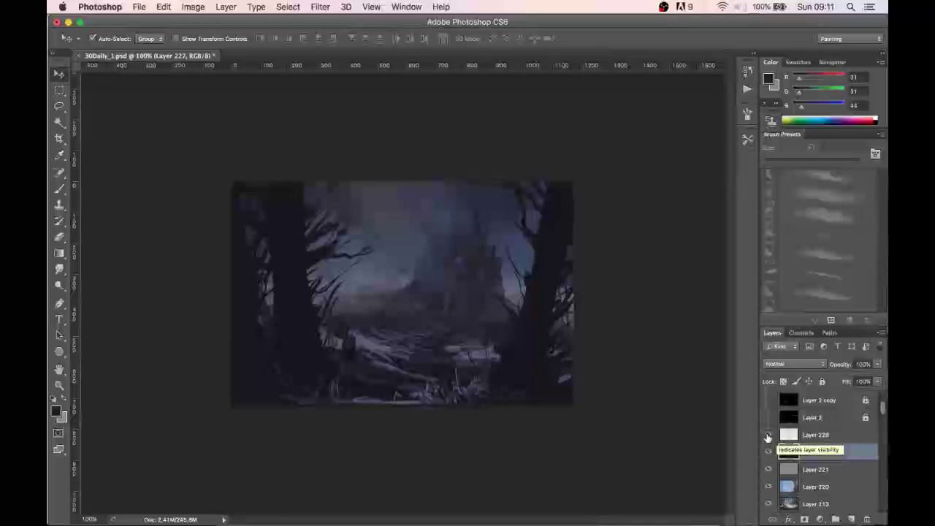
{"action": "left_click", "coordinate": [768, 435]}
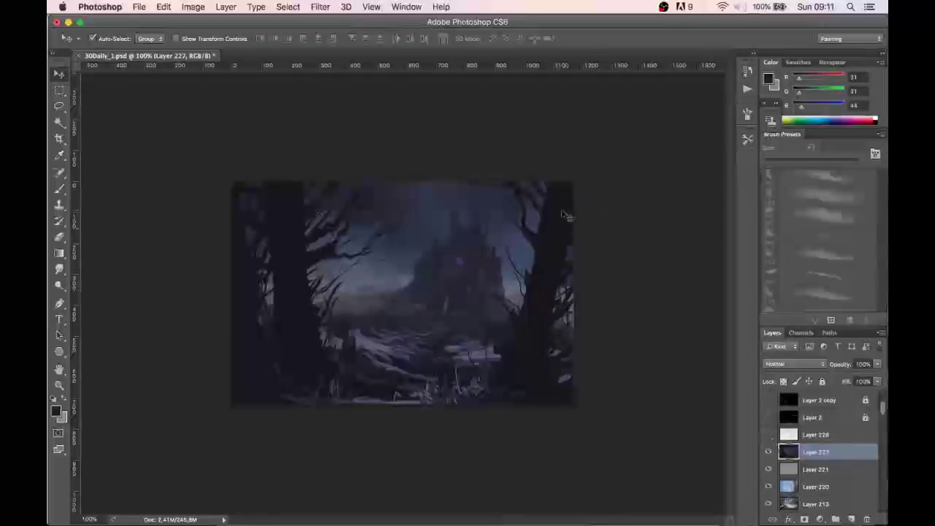
- Try Auto Tone, Auto Contrast and Auto Color in turn on Layer 227, undoing each correction
{"action": "left_click", "coordinate": [193, 6]}
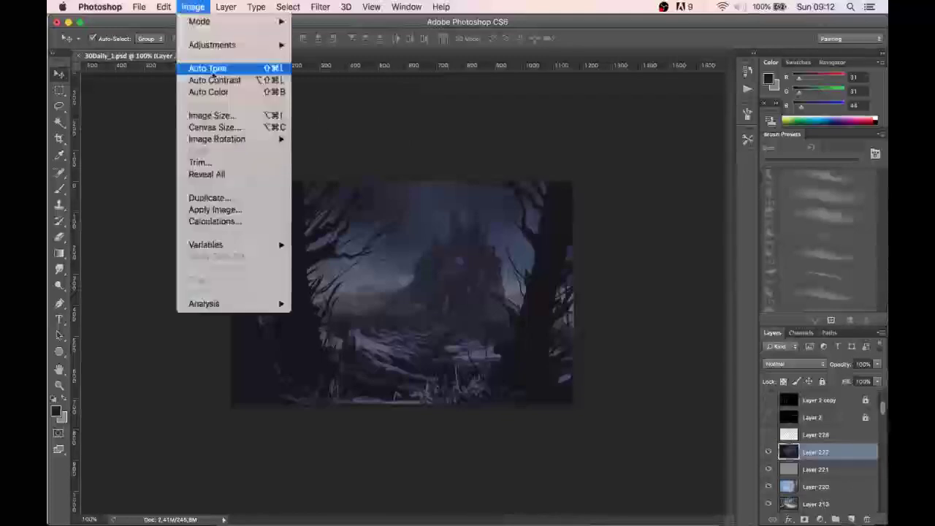
{"action": "left_click", "coordinate": [209, 67]}
{"action": "key", "text": "super+z"}
{"action": "left_click", "coordinate": [193, 6]}
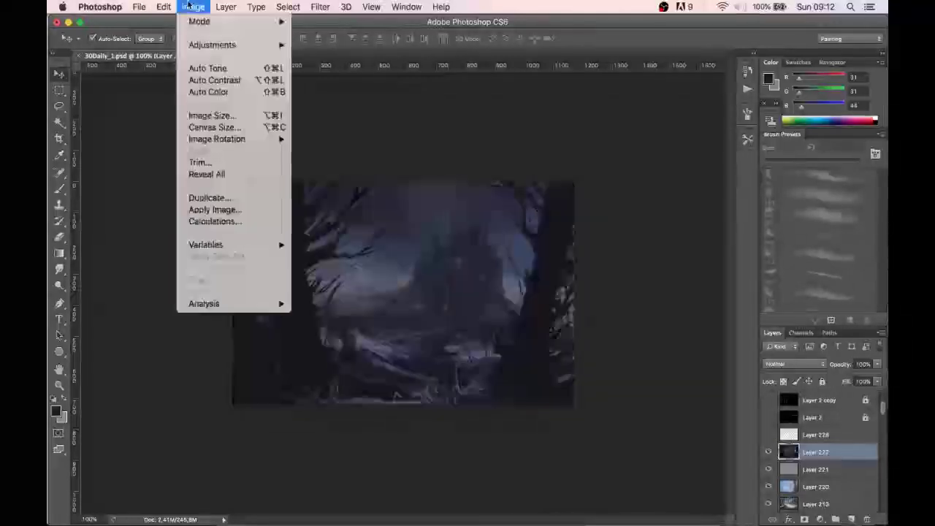
{"action": "left_click", "coordinate": [212, 82]}
{"action": "key", "text": "super+z"}
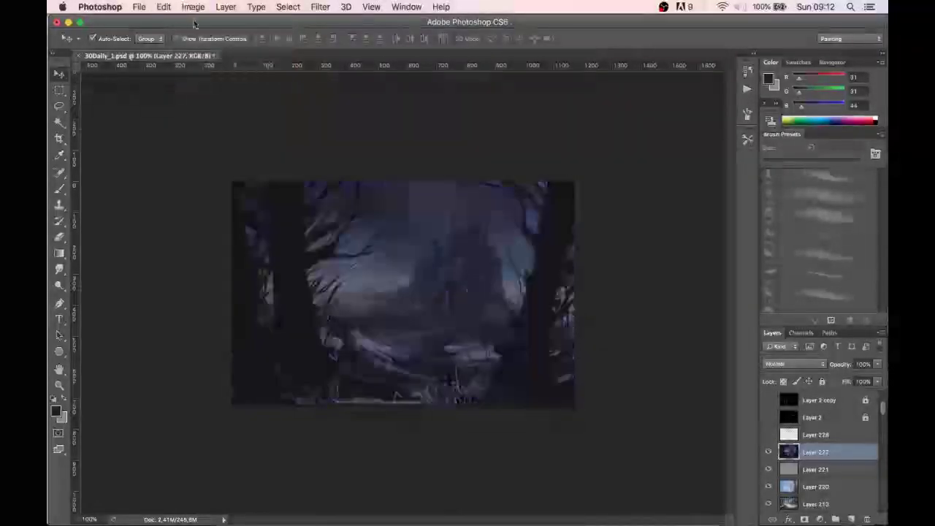
{"action": "left_click", "coordinate": [193, 6]}
{"action": "left_click", "coordinate": [209, 91]}
{"action": "key", "text": "super+z"}
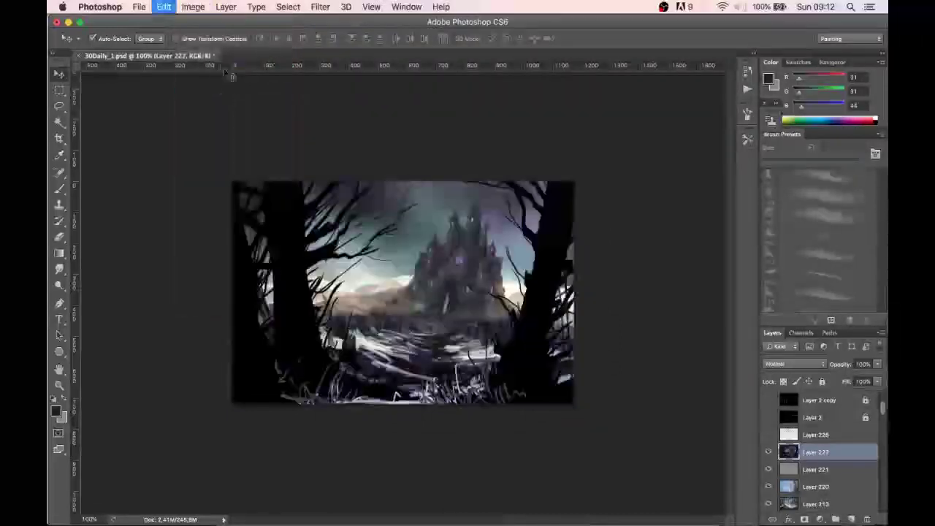
- Try a Brightness/Contrast adjustment on Layer 227 with brightness 23 and contrast 51, reduce both values, and cancel it
{"action": "left_click", "coordinate": [193, 6]}
{"action": "mouse_move", "coordinate": [209, 46]}
{"action": "left_click", "coordinate": [321, 45]}
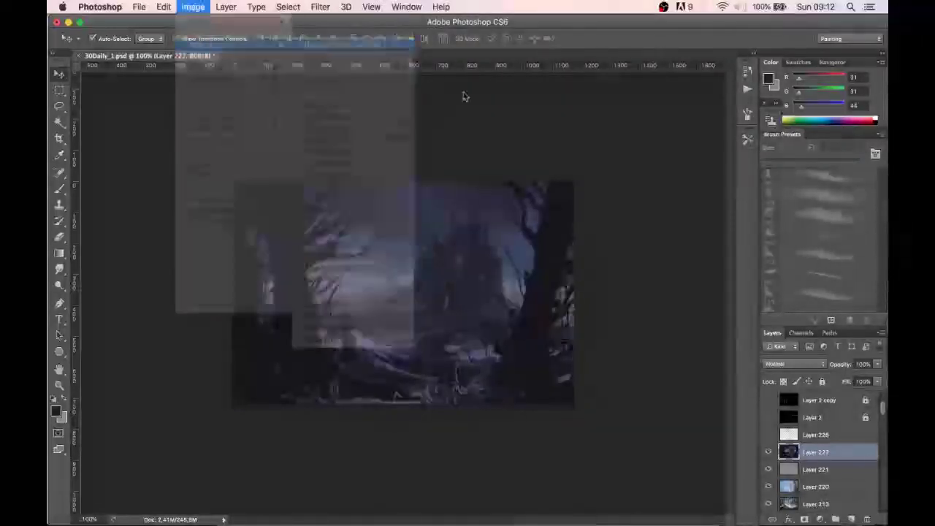
{"action": "mouse_move", "coordinate": [742, 169]}
{"action": "left_mouse_down"}
{"action": "mouse_move", "coordinate": [756, 169]}
{"action": "mouse_move", "coordinate": [748, 169]}
{"action": "left_mouse_up"}
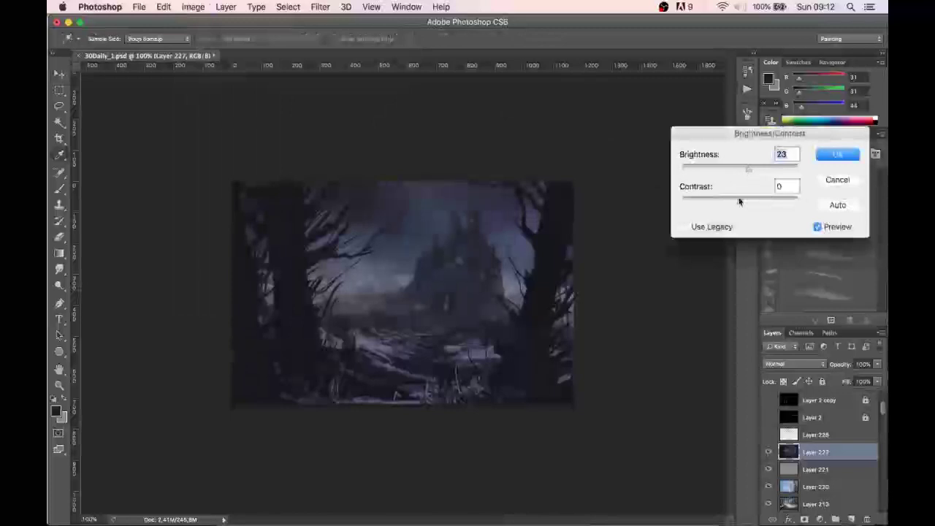
{"action": "left_click_drag", "start_coordinate": [740, 205], "coordinate": [765, 205]}
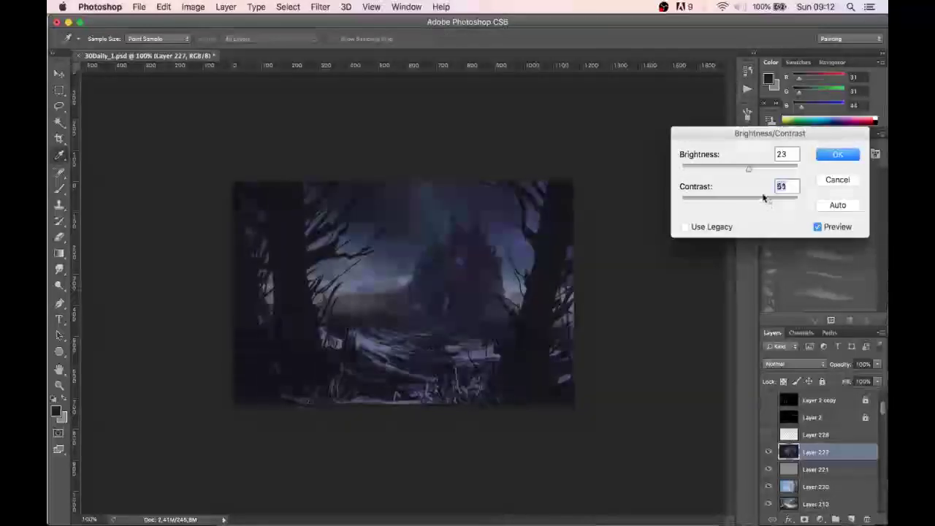
{"action": "left_click_drag", "start_coordinate": [766, 206], "coordinate": [757, 202]}
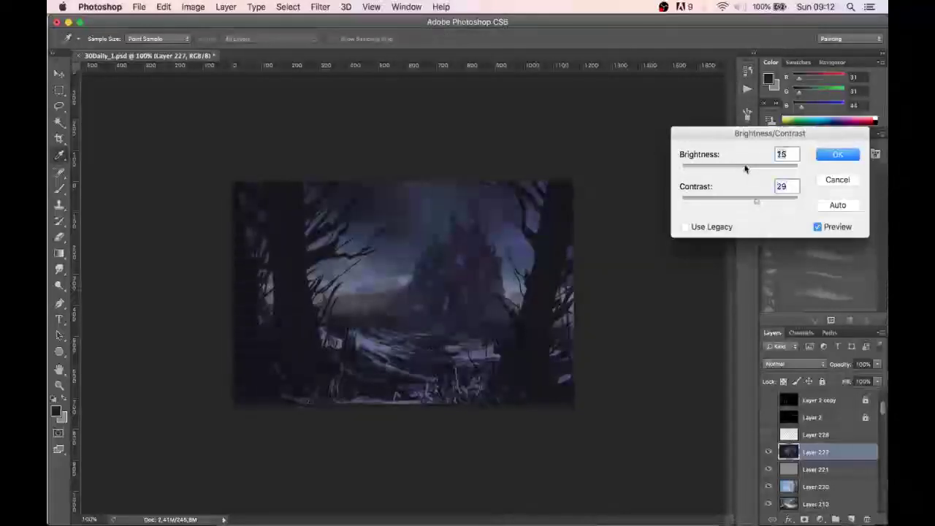
{"action": "left_click_drag", "start_coordinate": [749, 167], "coordinate": [739, 168]}
{"action": "left_click", "coordinate": [834, 181]}
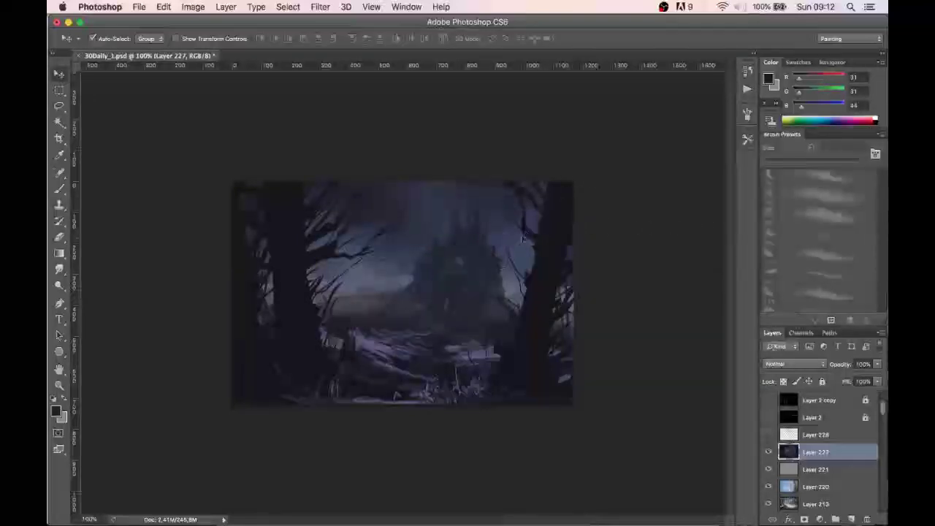
{"action": "key", "text": "super+plus"}
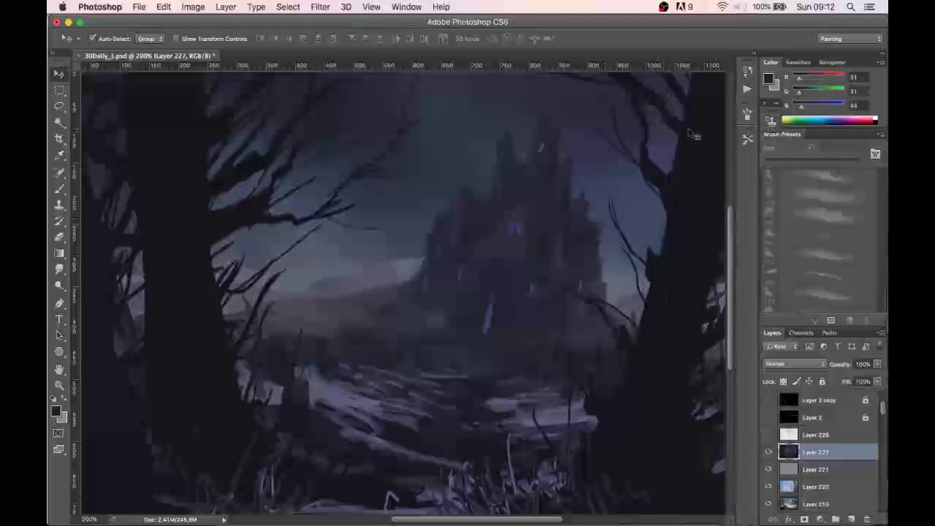
{"action": "key", "text": "super+minus"}
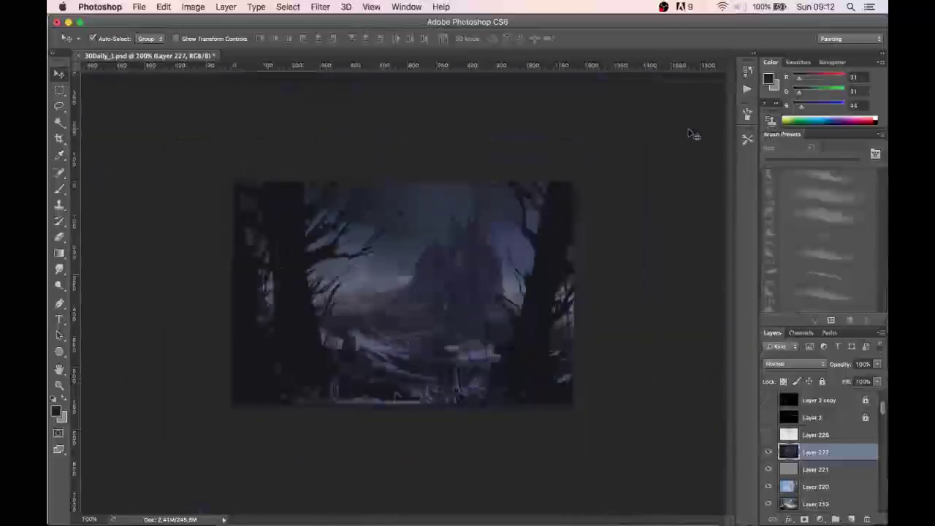